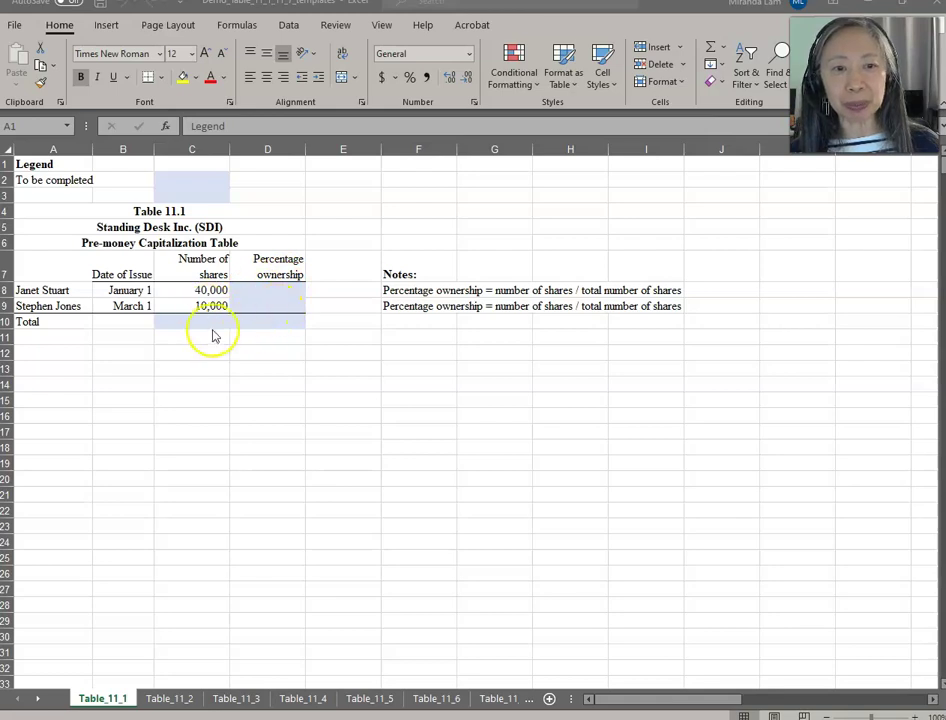
- Total the number of shares in C10 by summing C8:C9
key(F2)
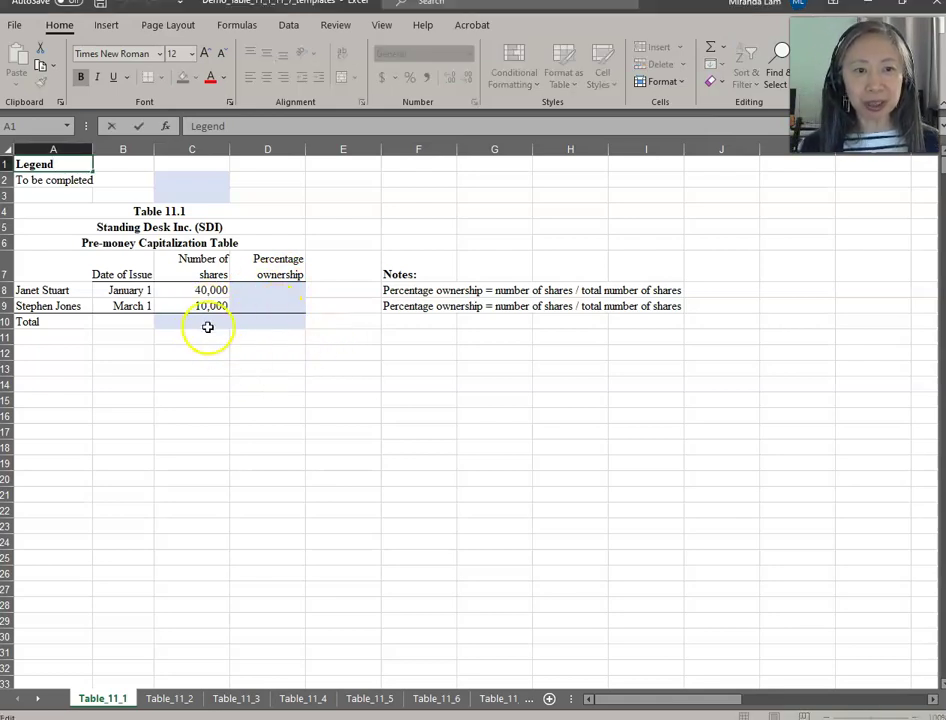
click(208, 322)
text(=sum()
drag(162, 291, 215, 312)
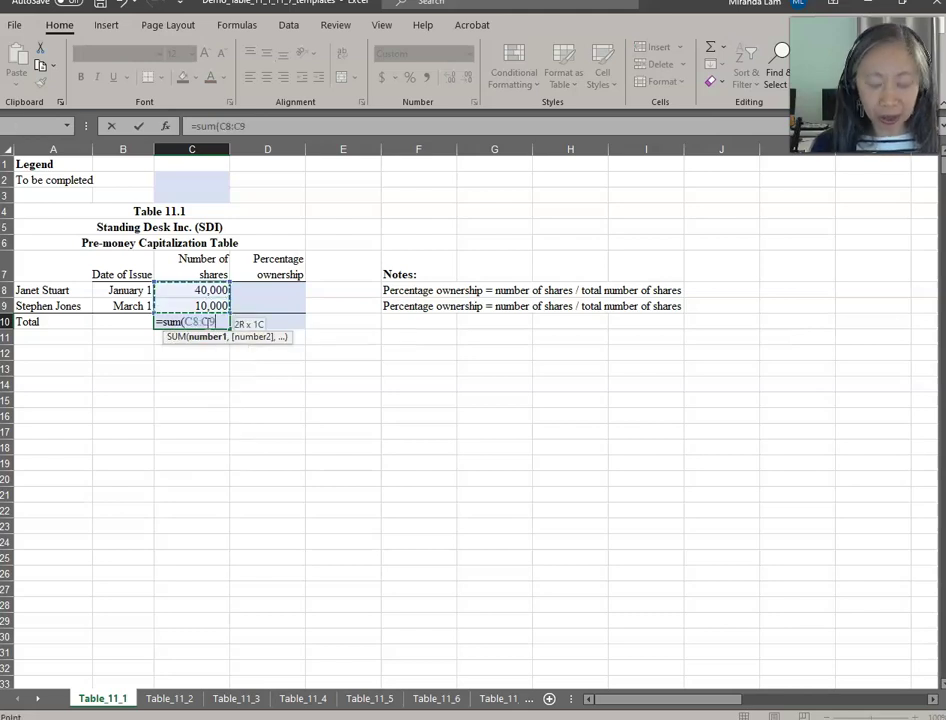
key(Return)
- Calculate the first shareholder's percentage ownership in D8 with the formula =C8/$C$10, keeping the total as an absolute reference
key(Up)
key(Up)
key(Up)
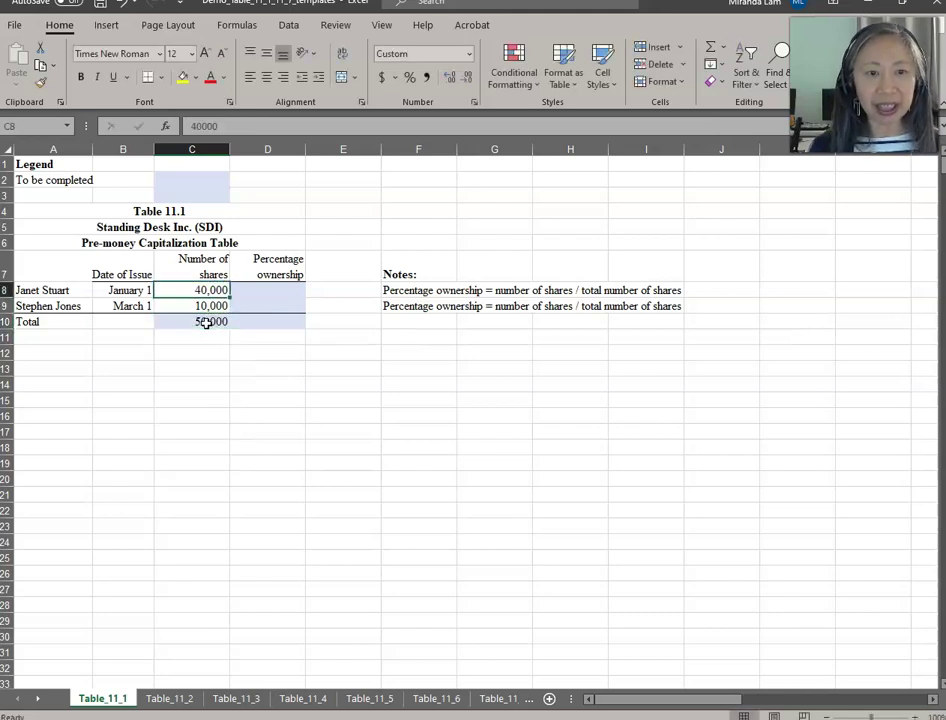
key(Right)
text(=)
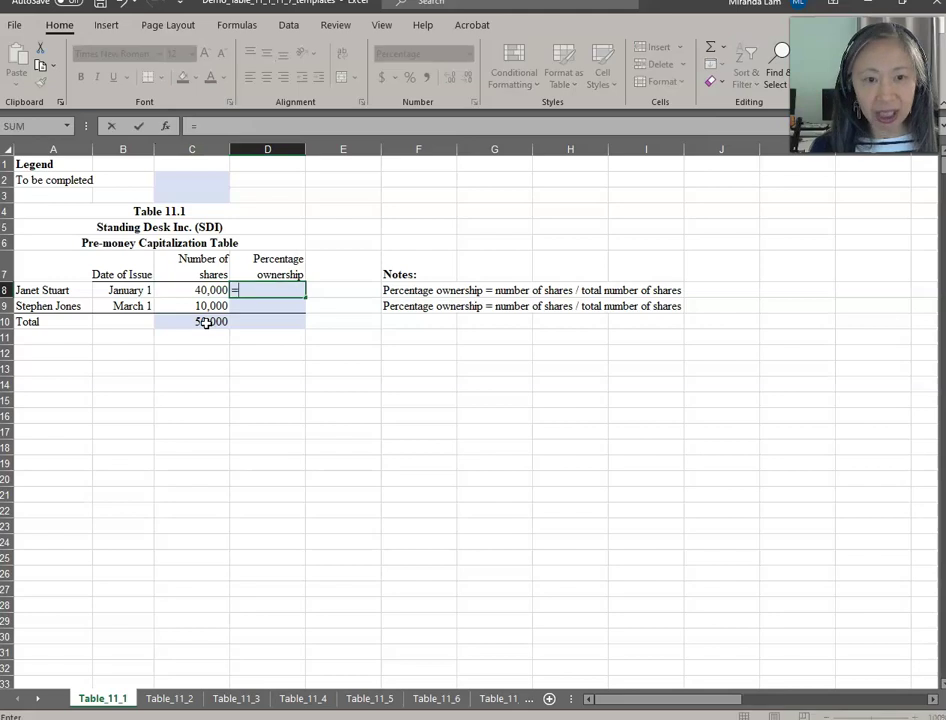
key(Left)
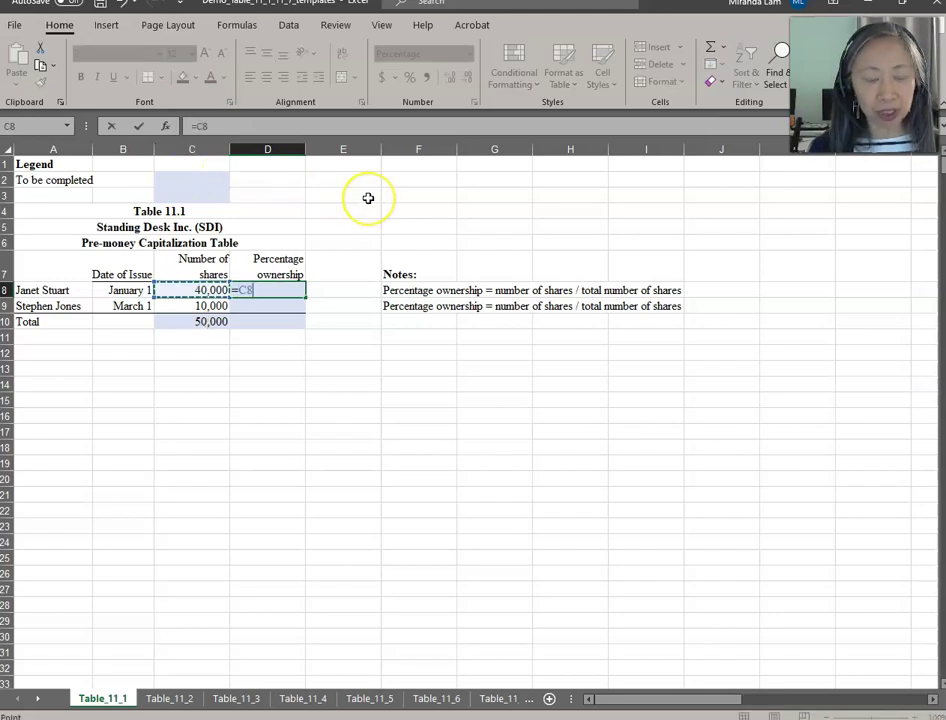
text(/)
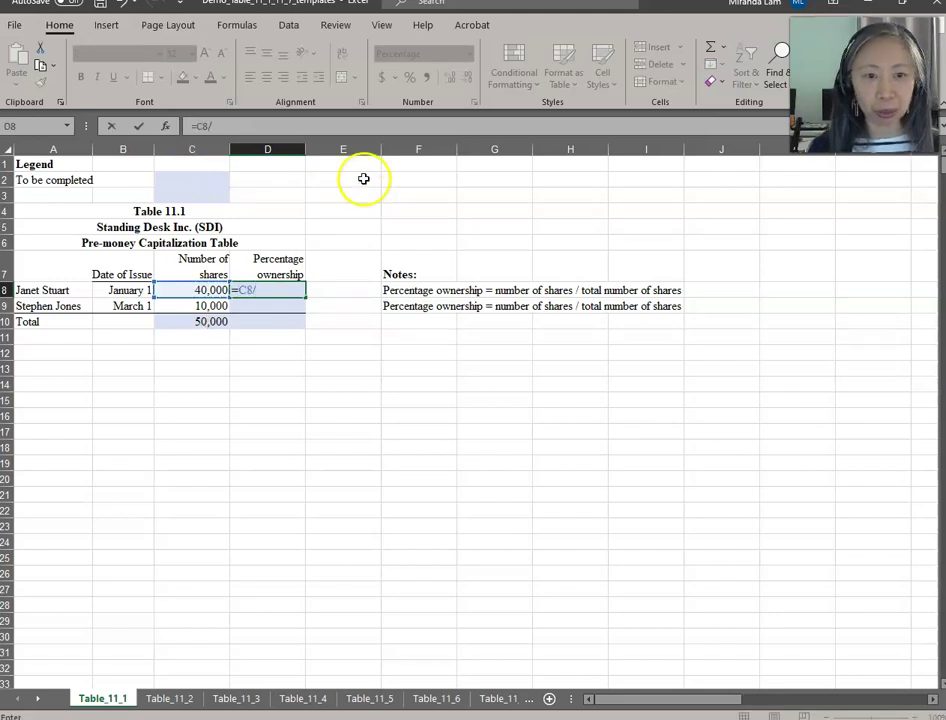
click(206, 321)
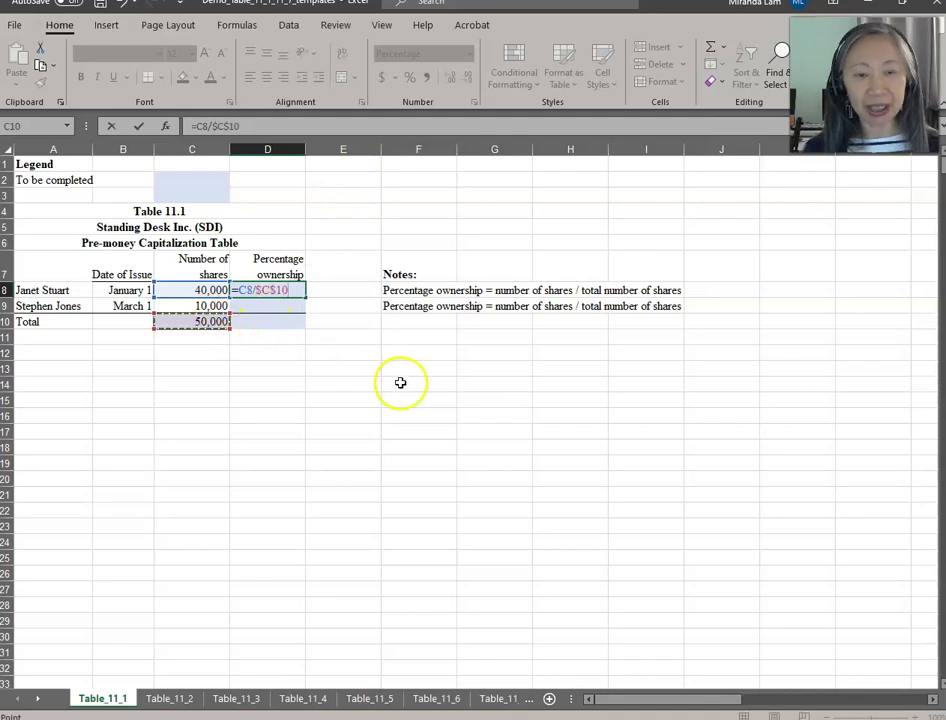
key(Return)
- Show the percentage ownership in D8 with two decimal places
key(Up)
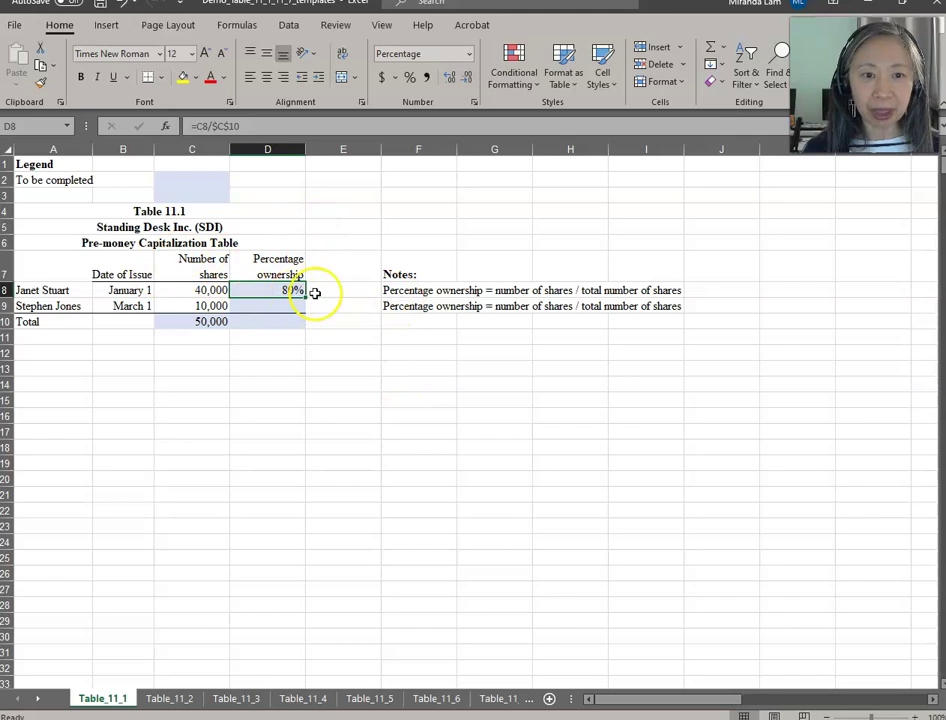
click(448, 78)
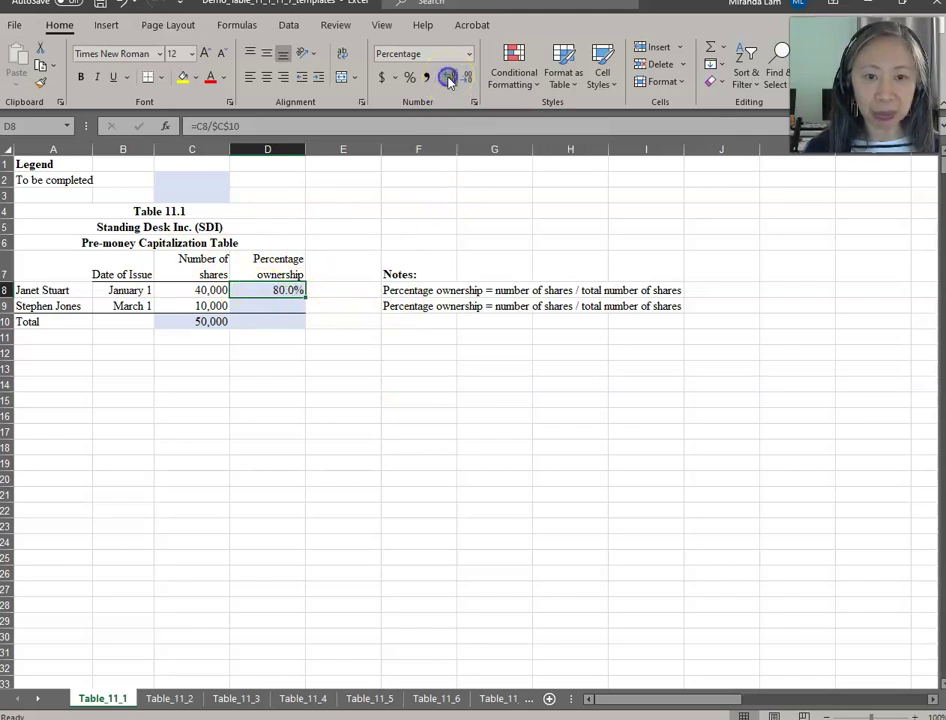
click(448, 78)
- Copy only the formula from D8 into D9 and show D9 with two decimal places
key(ctrl+c)
click(299, 310)
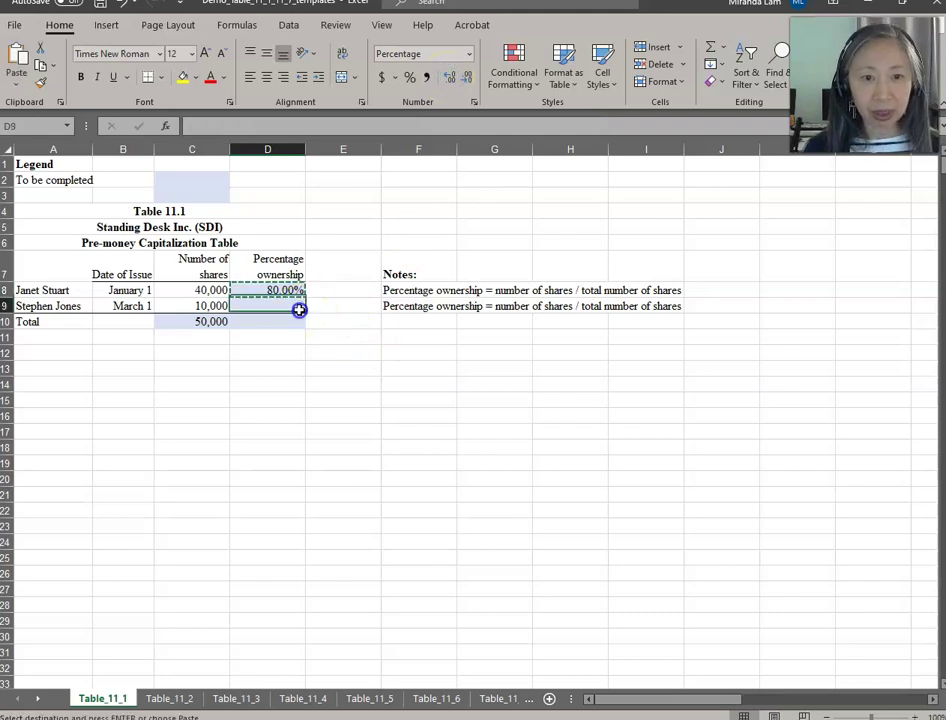
click(17, 80)
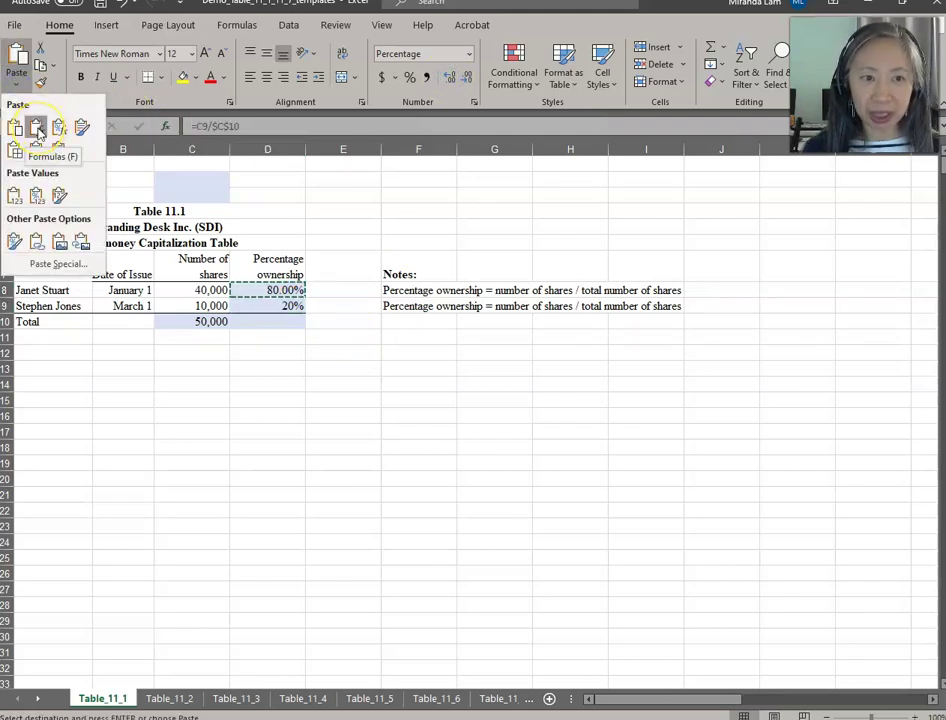
click(37, 127)
click(277, 304)
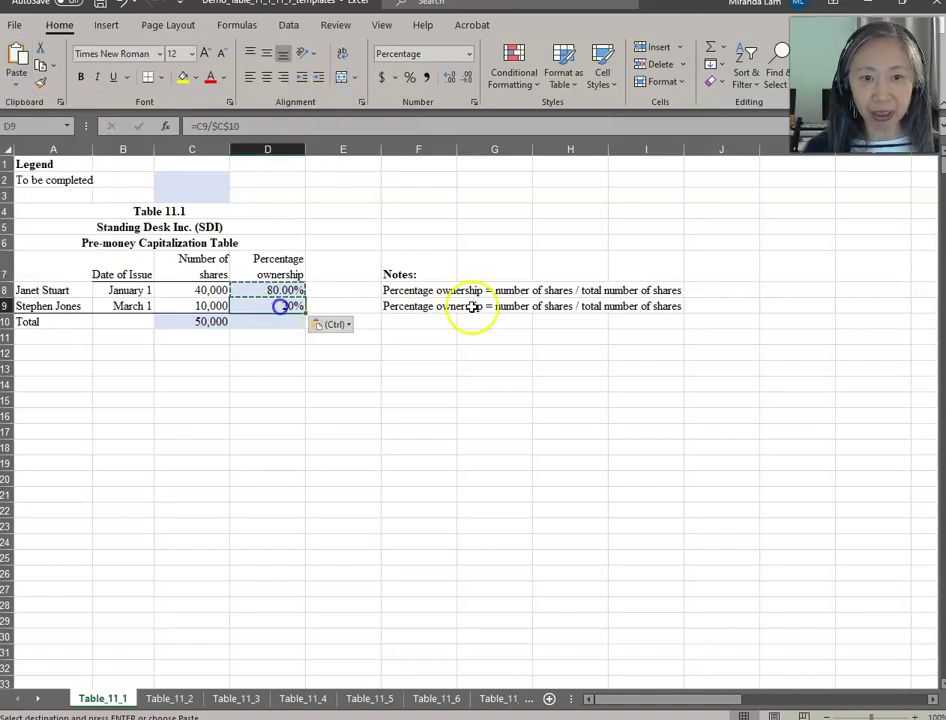
key(Escape)
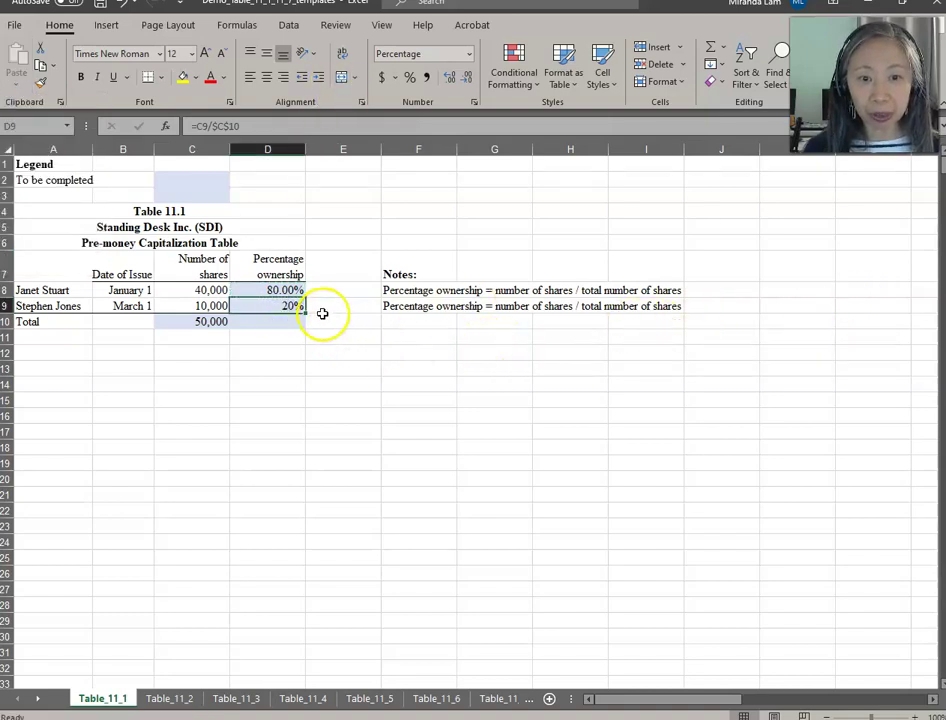
click(456, 80)
click(456, 80)
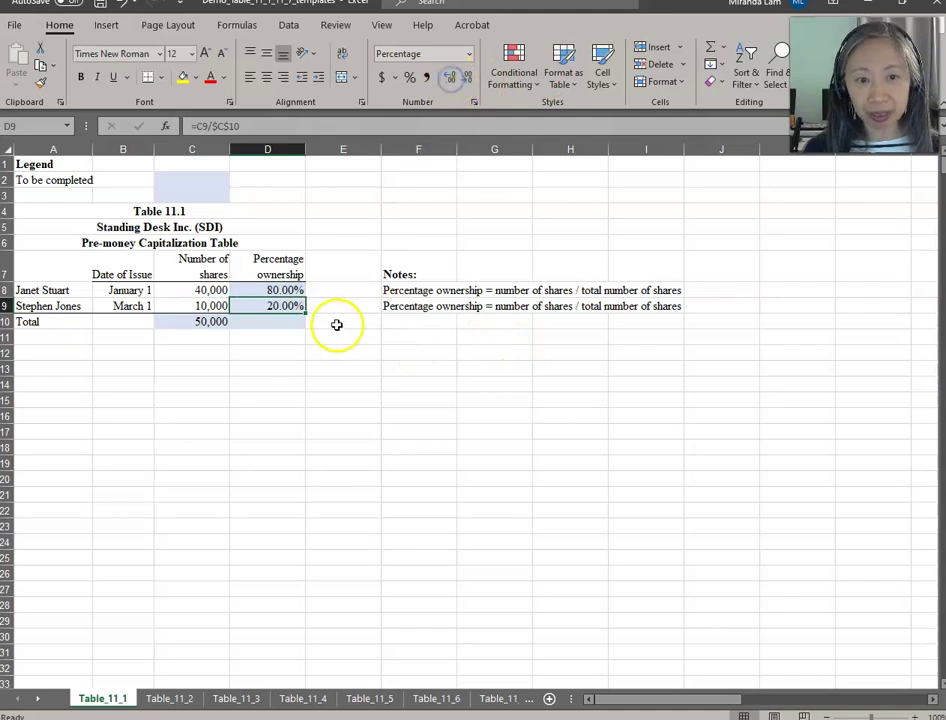
- Total the percentage ownership in D10 by adding D8 and D9
click(283, 332)
key(Up)
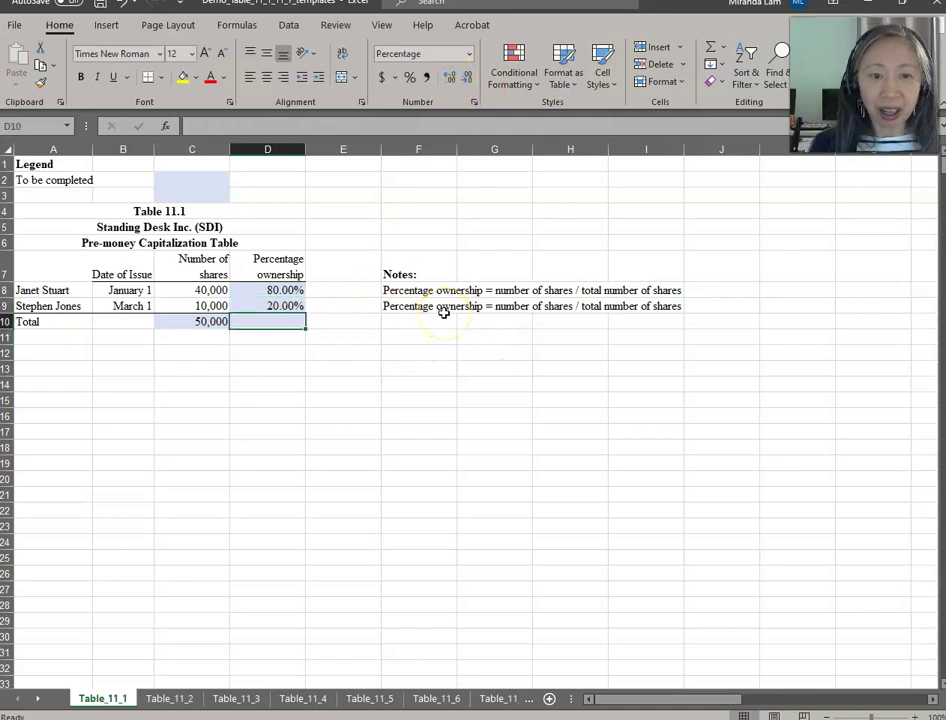
text(=)
key(Up)
key(Up)
text(+)
key(Up)
key(Return)
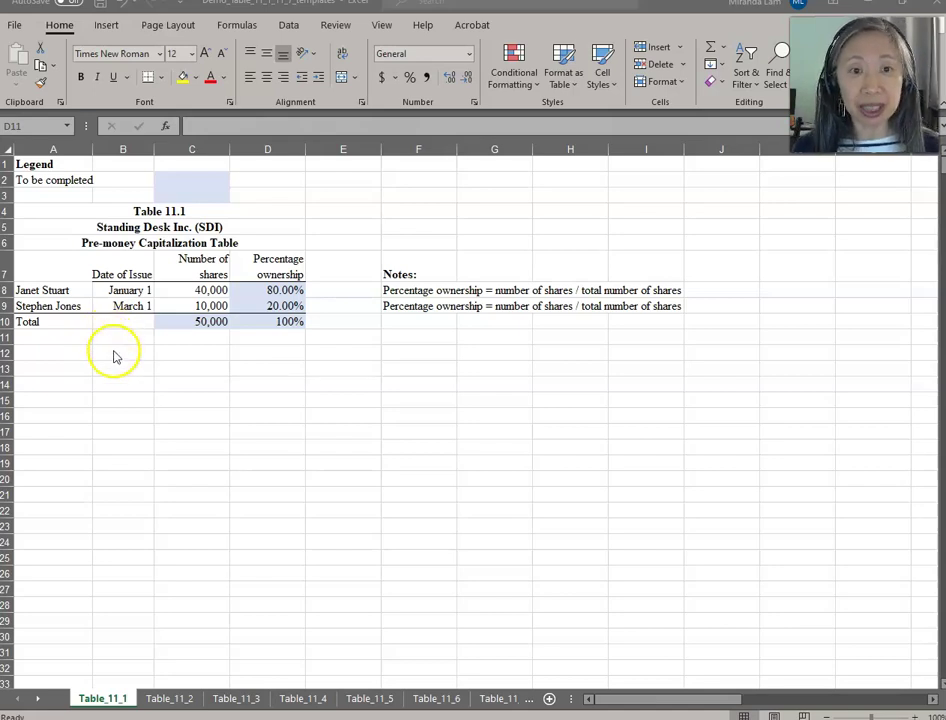
- Examine the share count, cash needed and ownership inputs on the Table_11_2 sheet, checking the share count against the total on Table_11_1
click(176, 700)
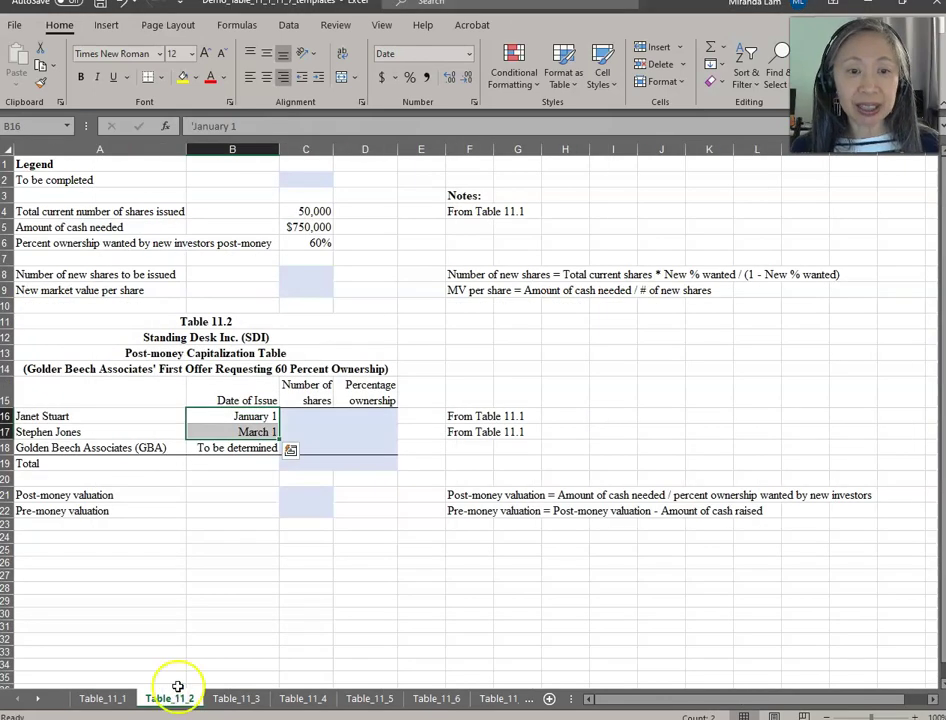
click(167, 396)
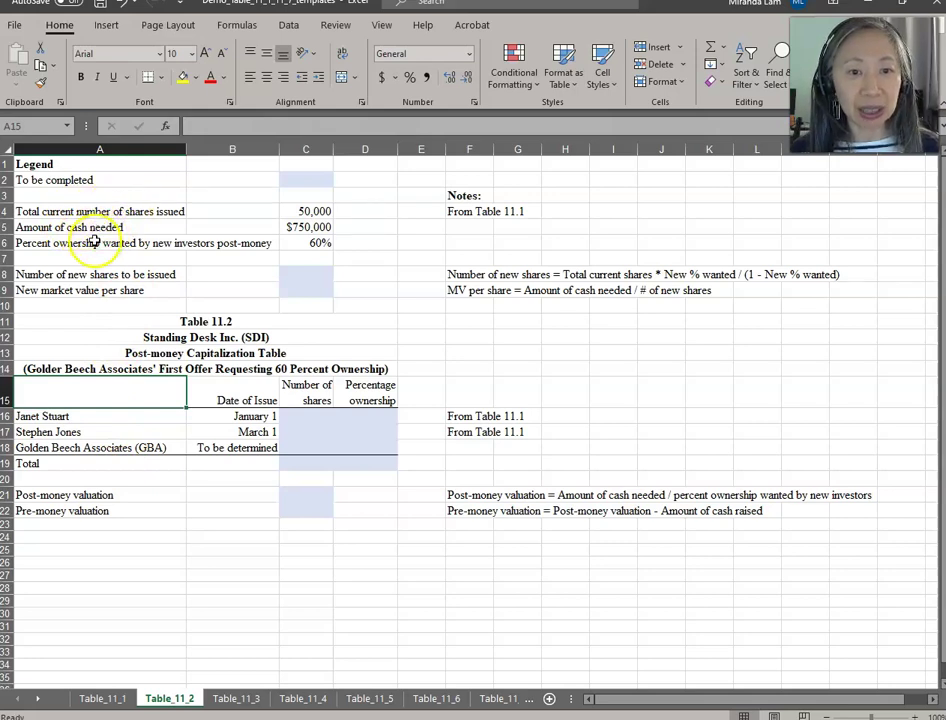
click(315, 226)
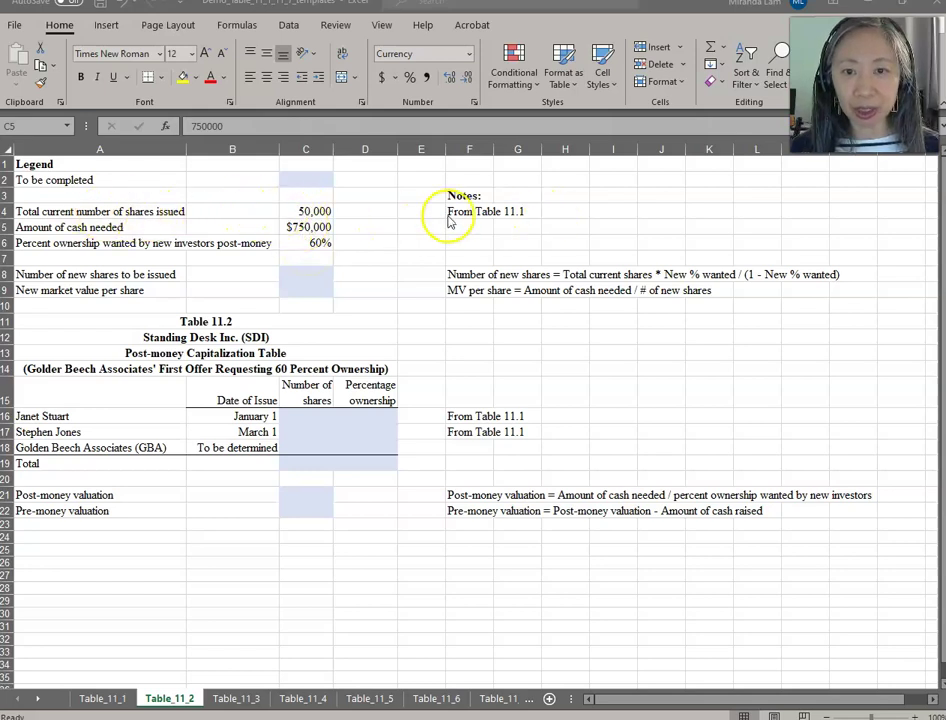
click(313, 214)
click(330, 212)
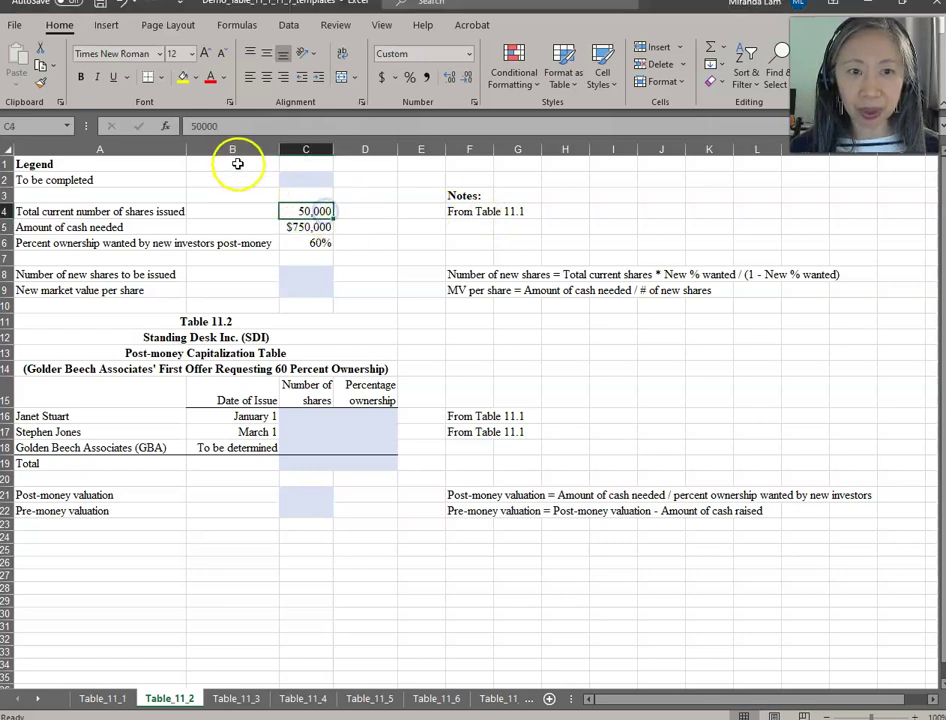
click(103, 699)
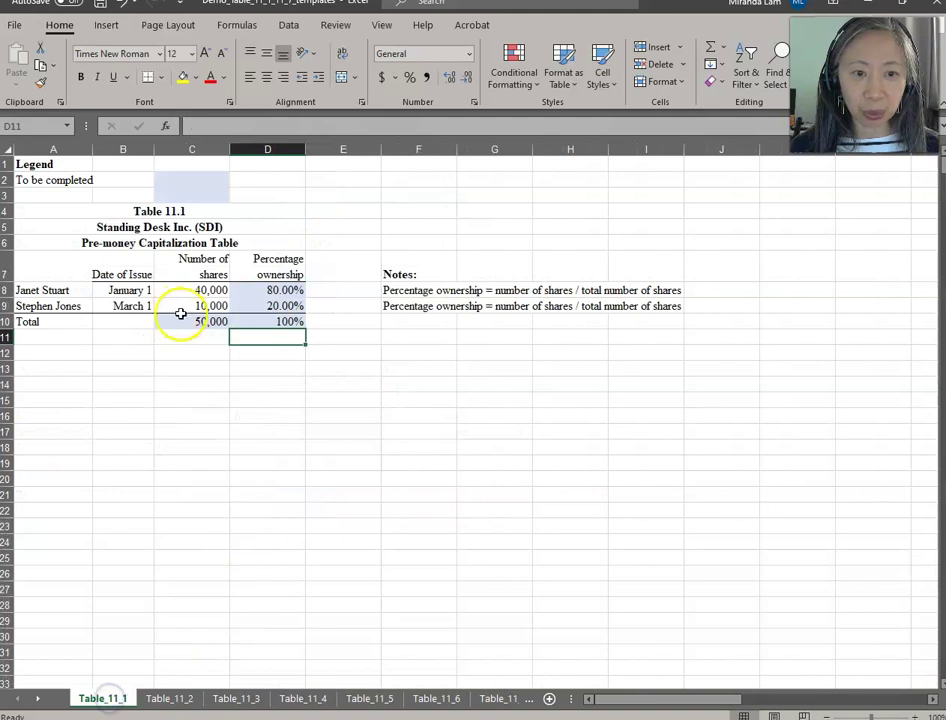
click(185, 692)
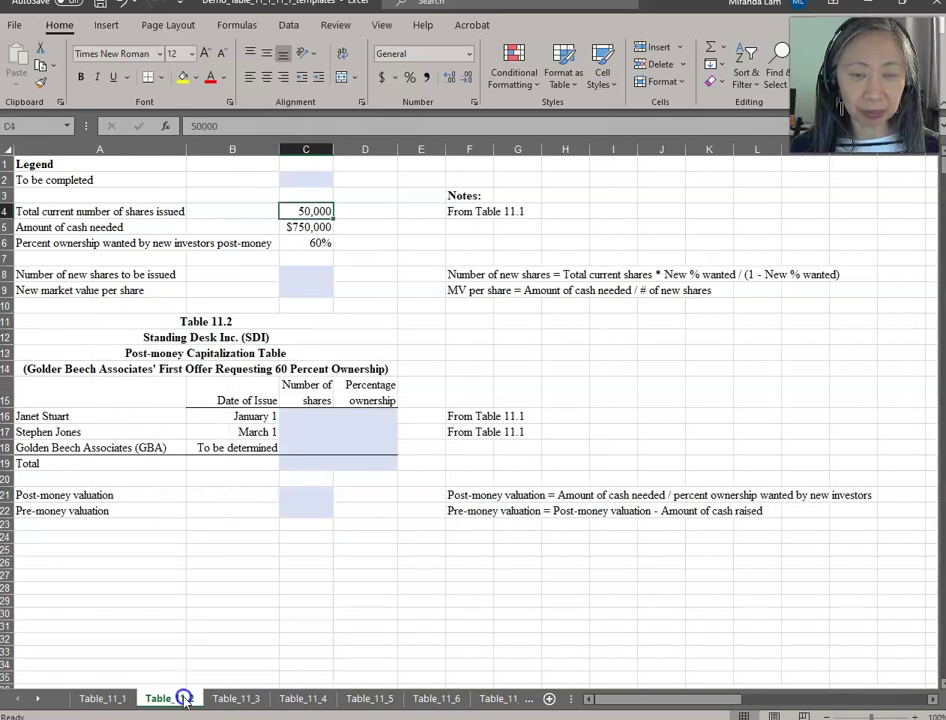
click(308, 228)
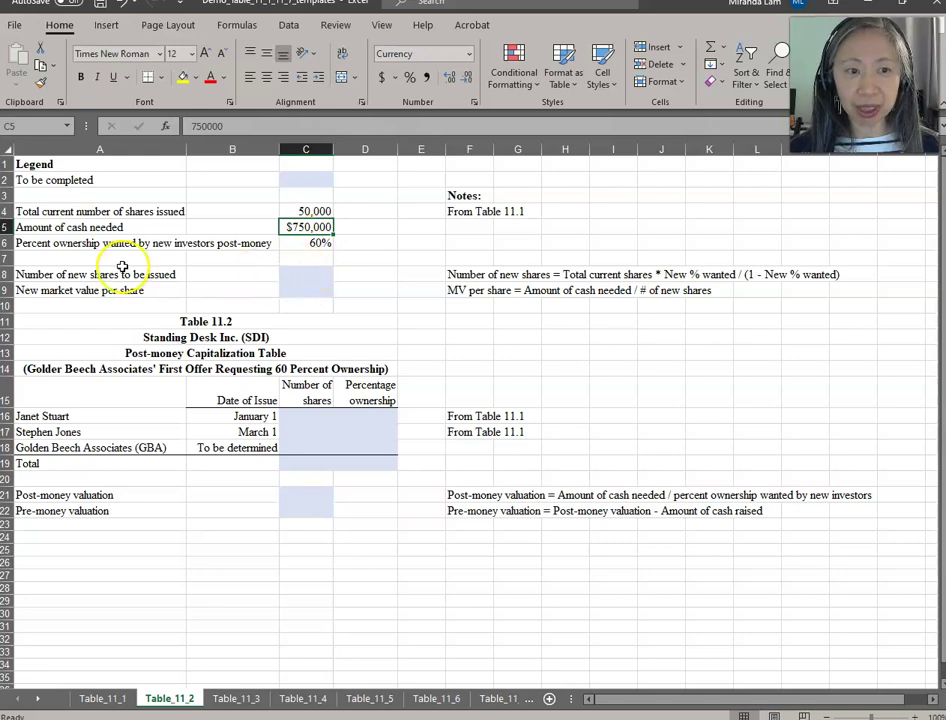
- Calculate the number of new shares to be issued in C8 of Table_11_2 with the formula =C4*C6/(1-C6)
click(319, 276)
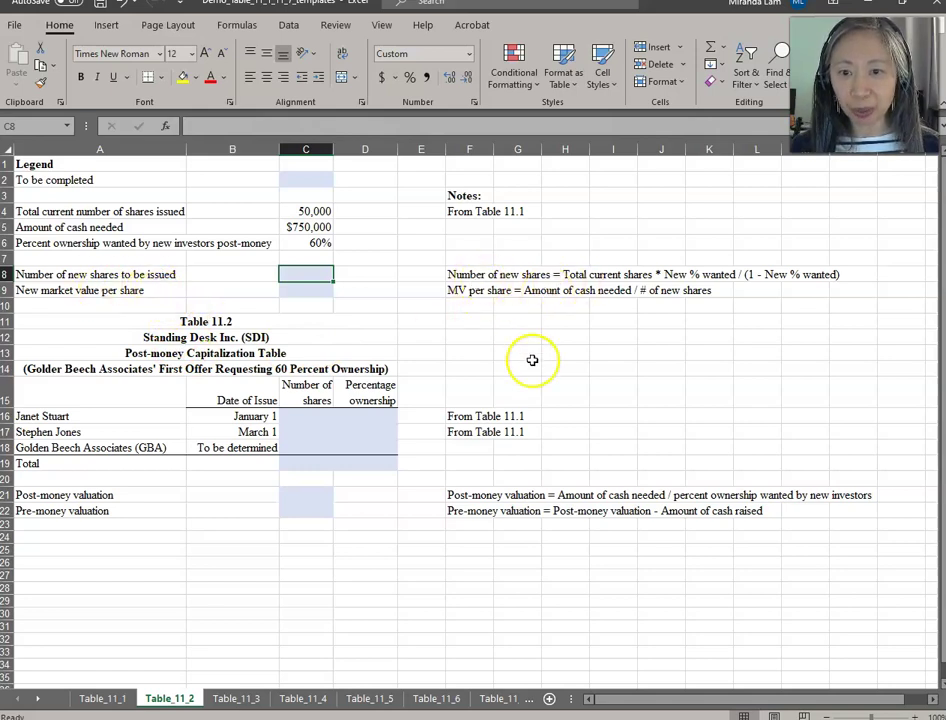
text(=)
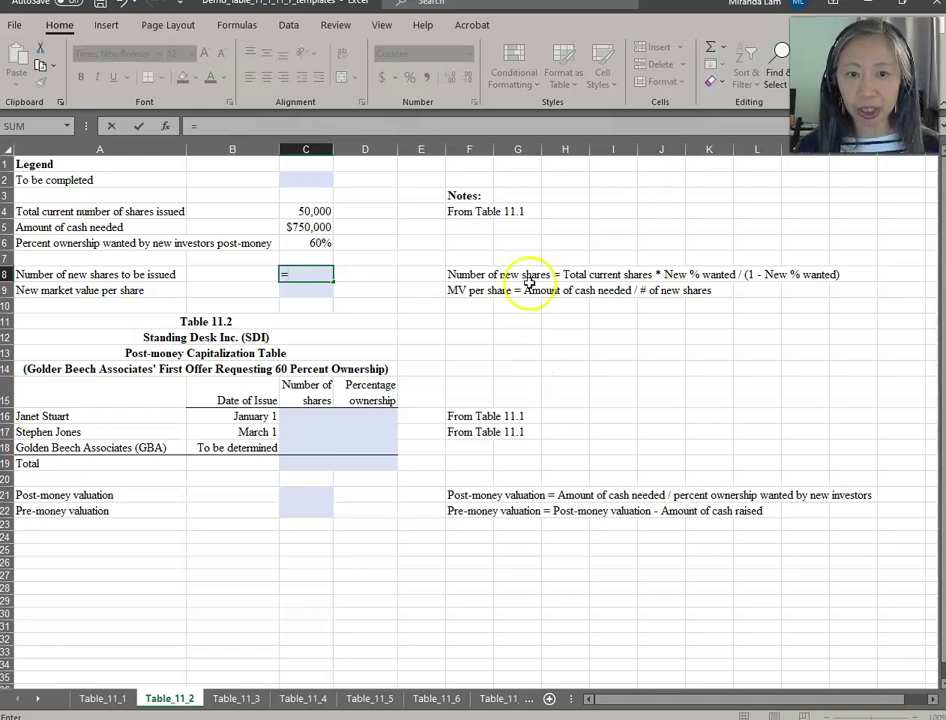
click(317, 211)
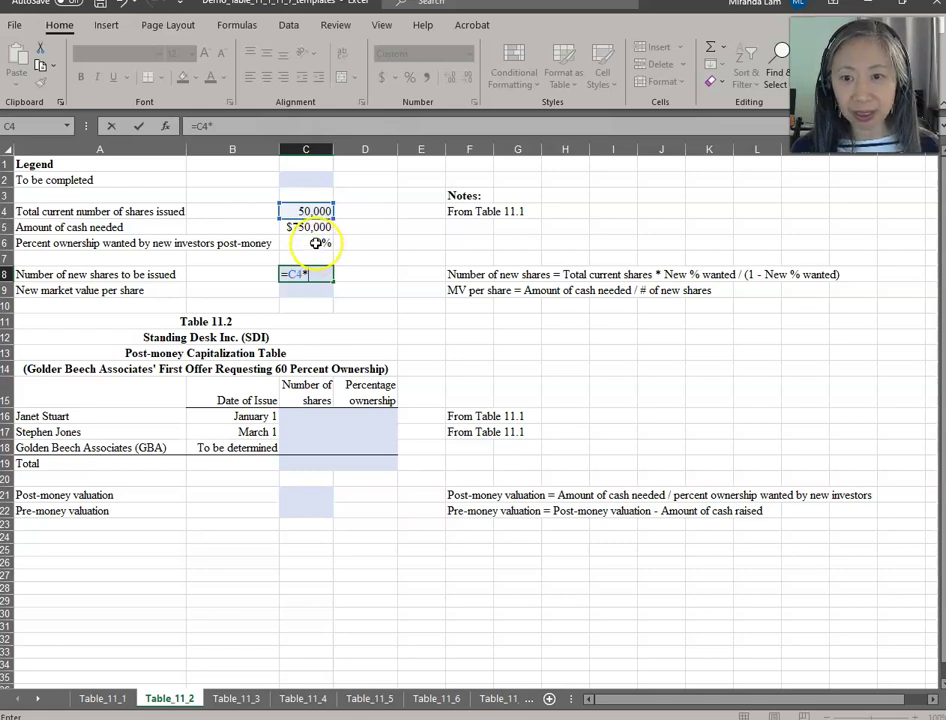
click(316, 243)
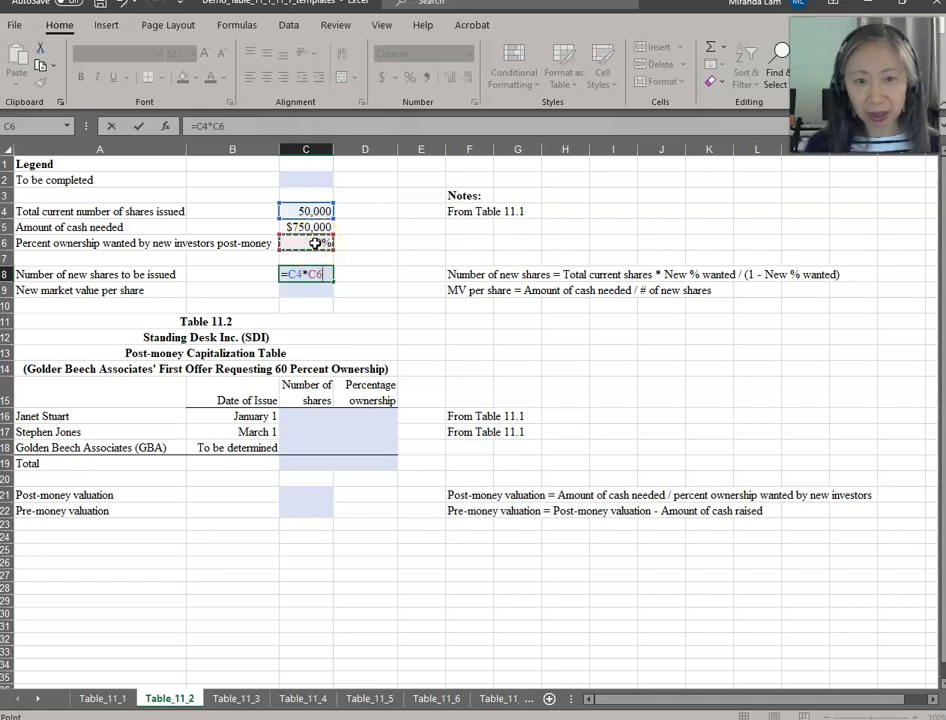
text(/(1-)
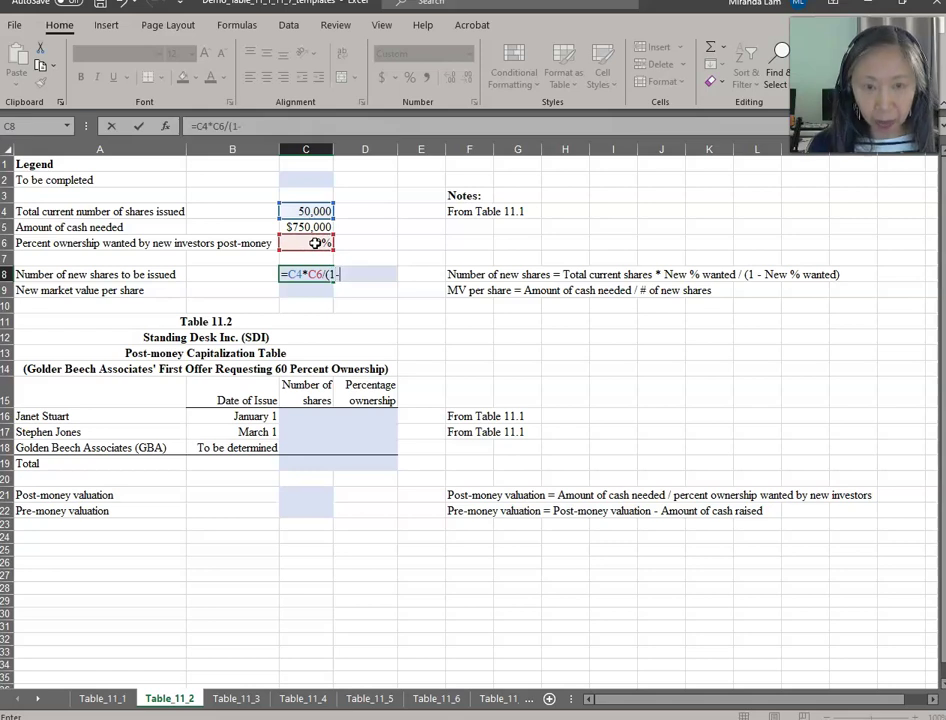
click(297, 243)
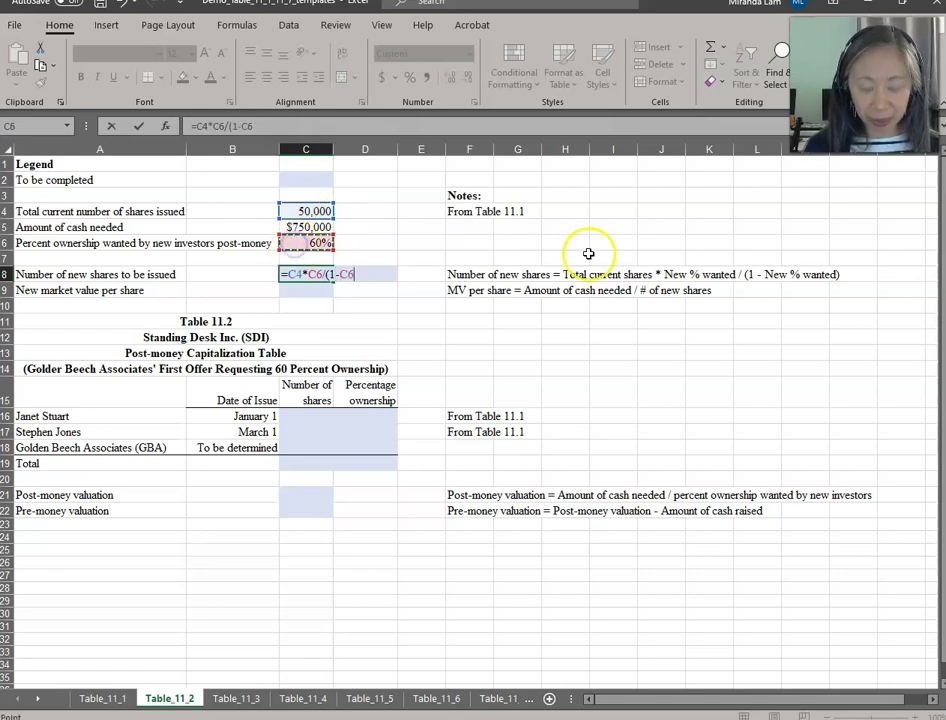
key(Return)
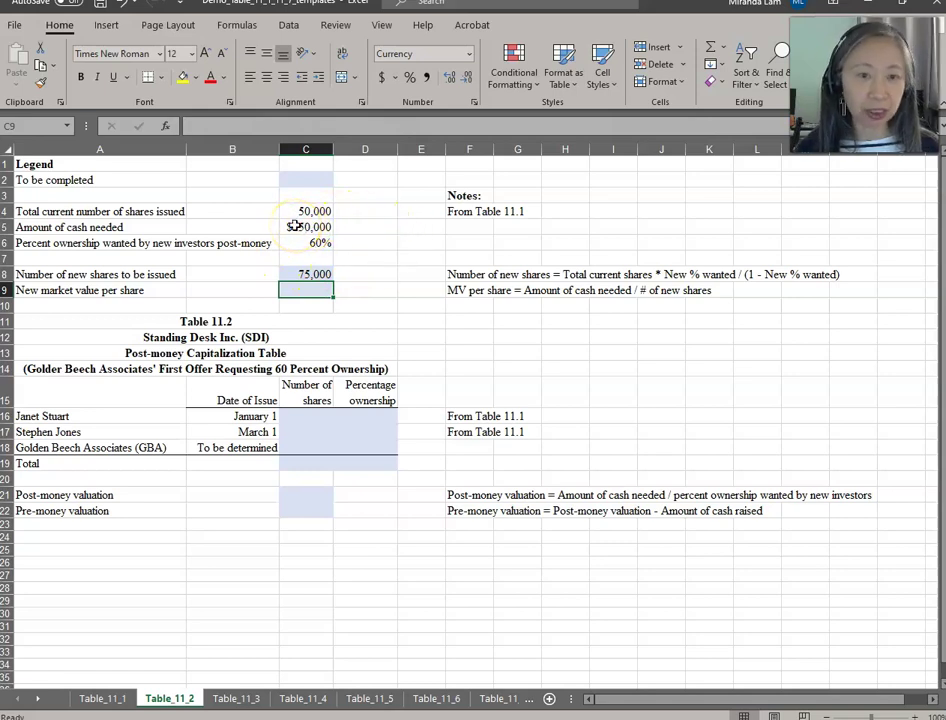
- Calculate the new market value per share in C9 as the cash needed divided by the new shares, =C5/C8
click(311, 274)
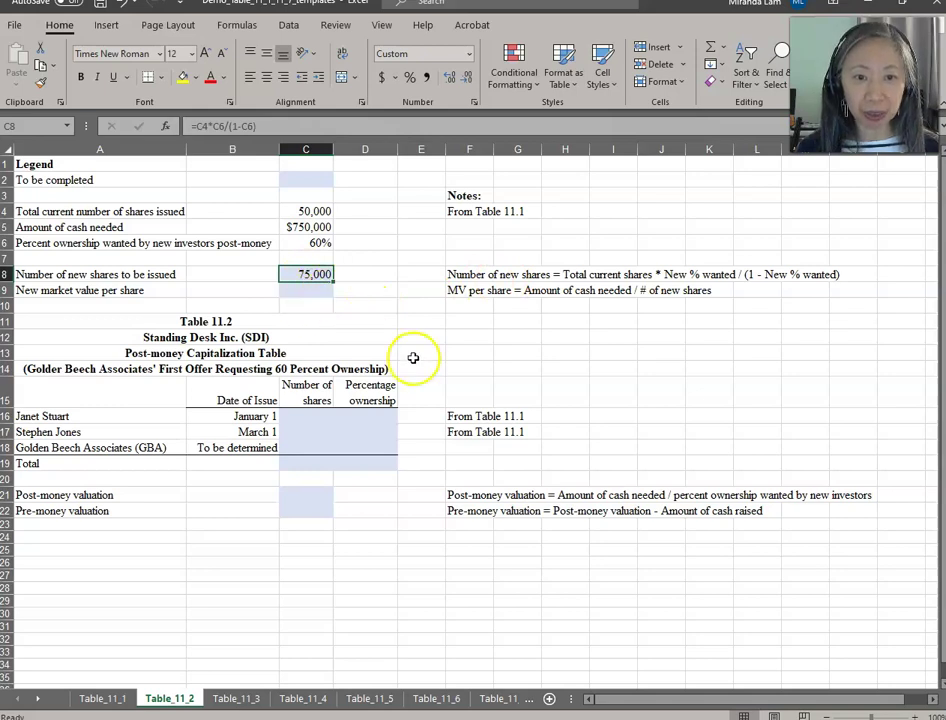
click(296, 291)
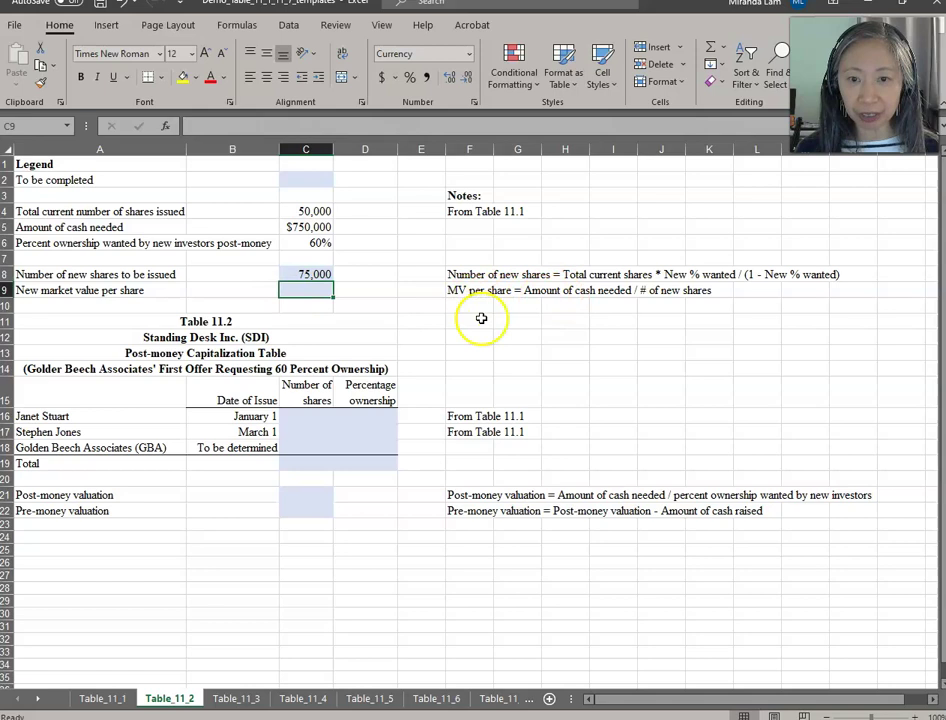
text(=)
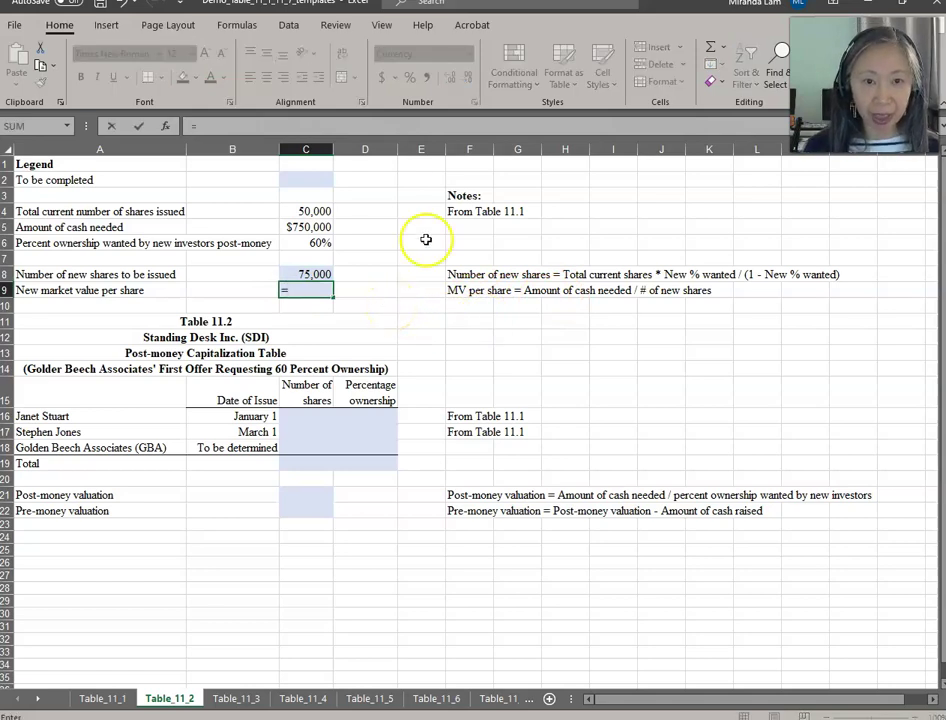
click(308, 227)
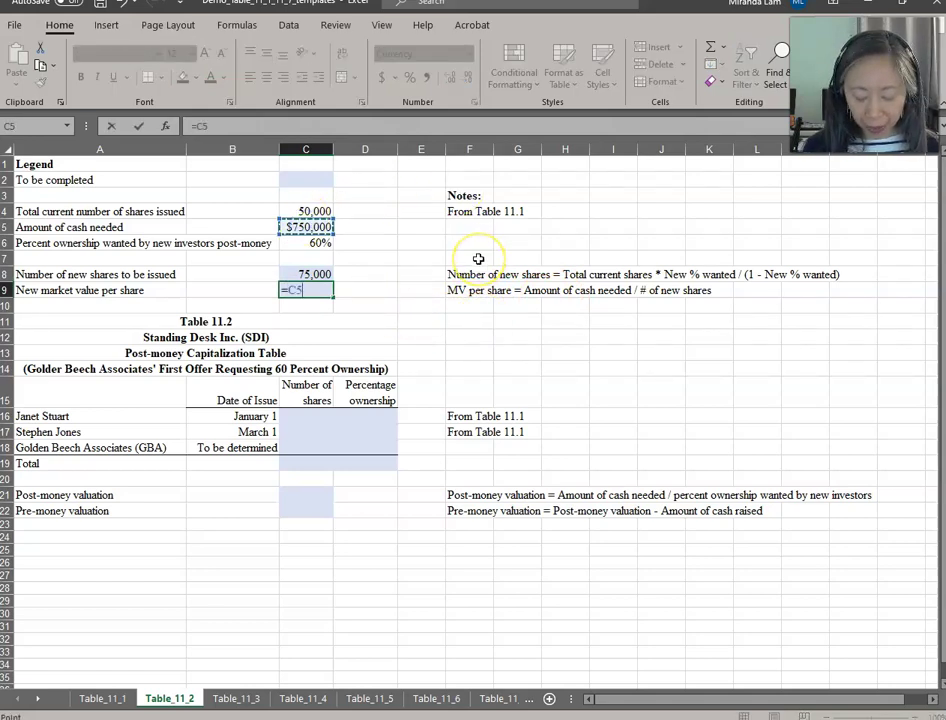
text(/)
click(311, 273)
key(Return)
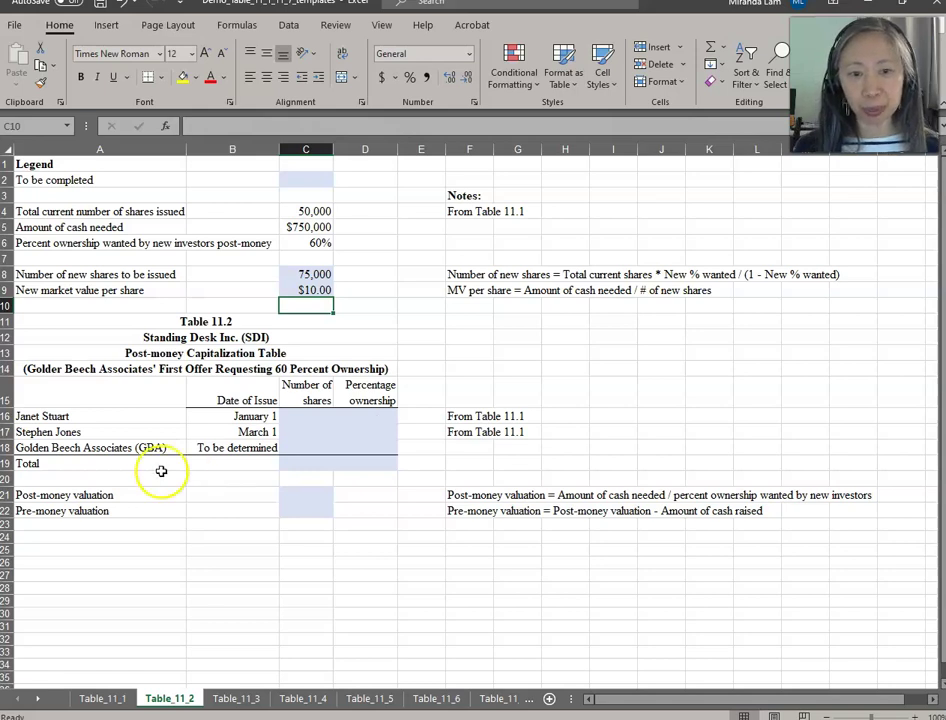
- Link the first two shareholders' share counts in C16 and C17 of Table_11_2 to C8 and C9 on Table_11_1
click(301, 414)
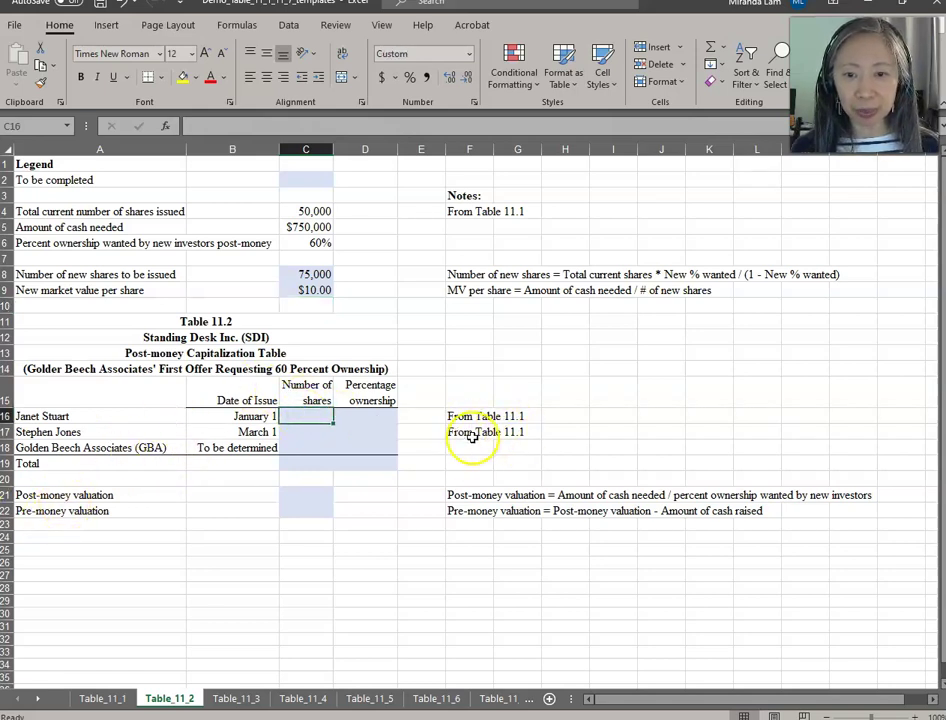
text(=)
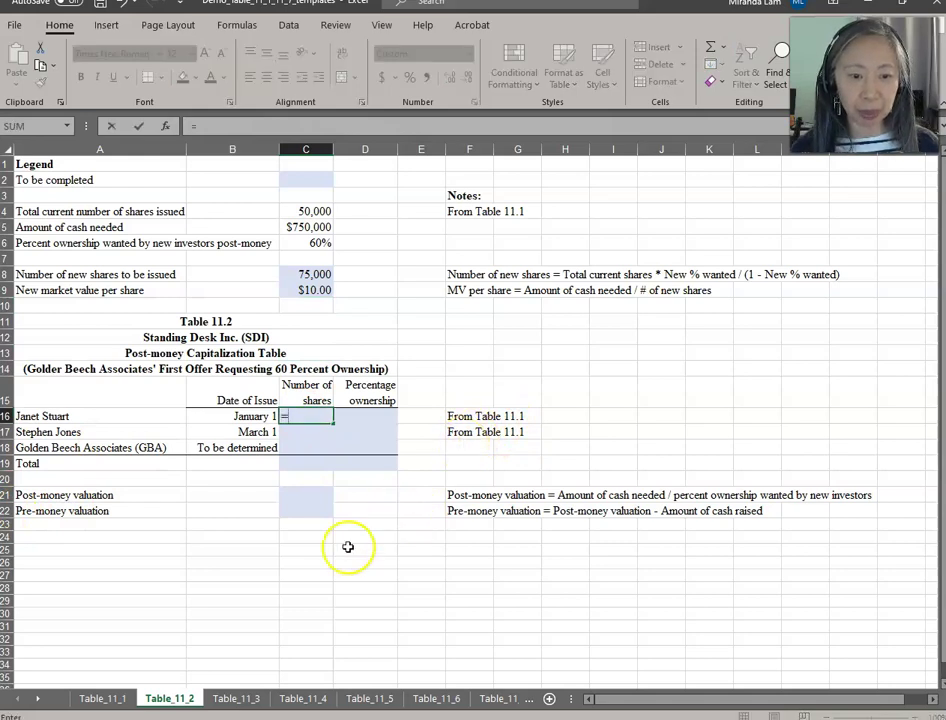
click(110, 698)
click(192, 289)
key(Return)
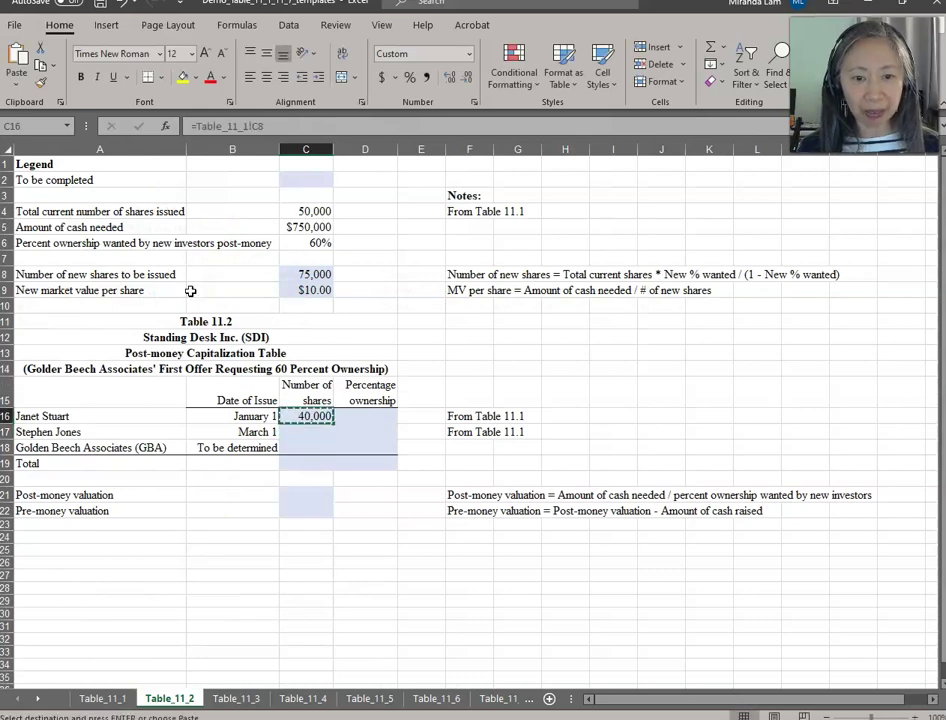
key(ctrl+d)
key(Return)
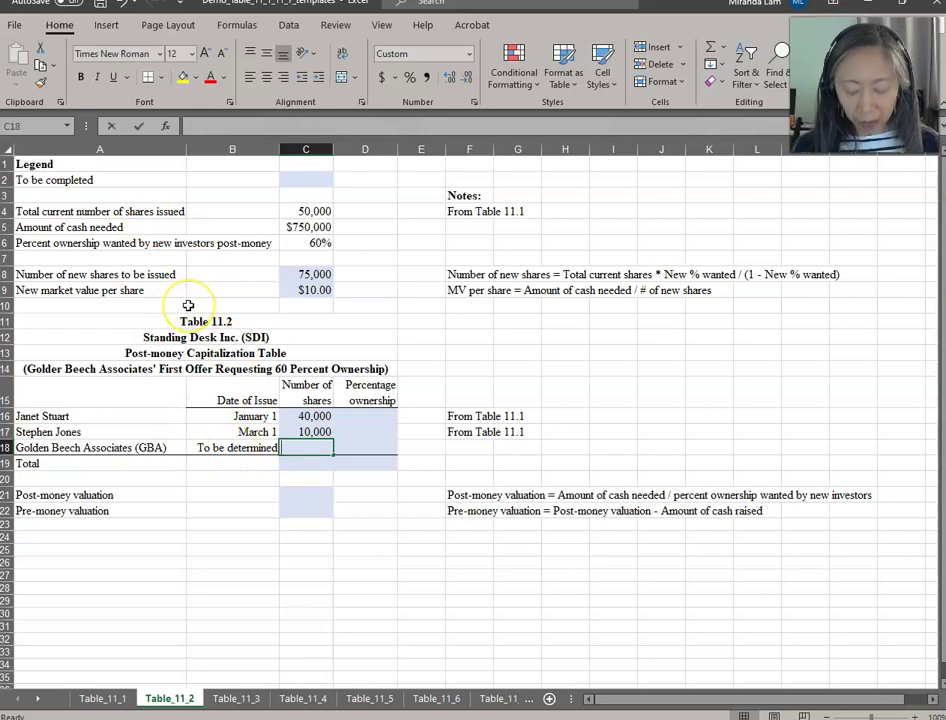
- Set Golden Beech Associates' share count in C18 equal to the number of new shares to be issued, =C8
text(=)
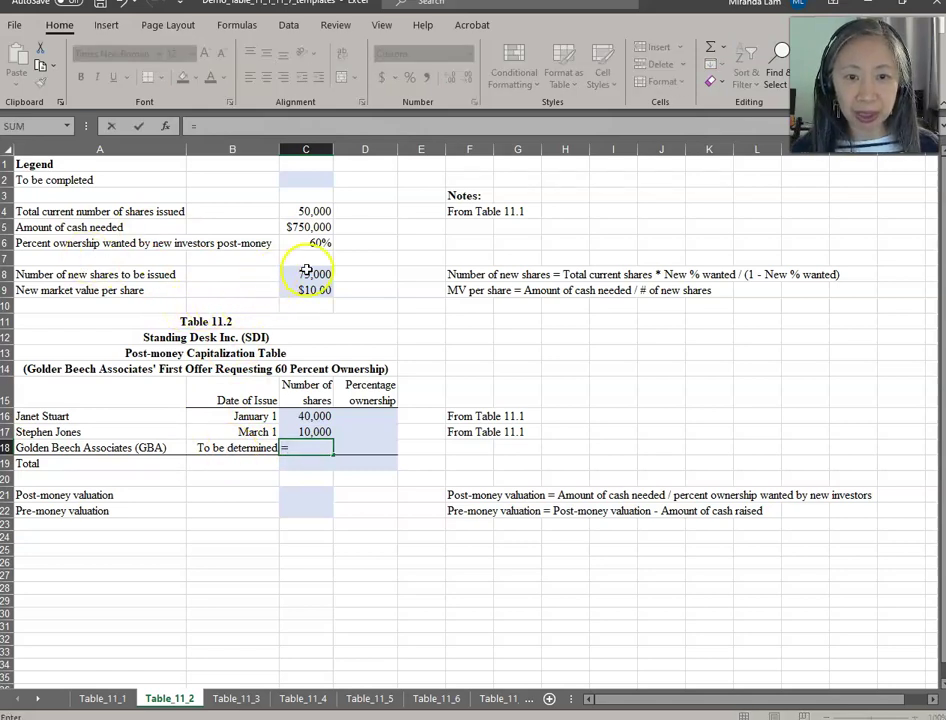
click(306, 272)
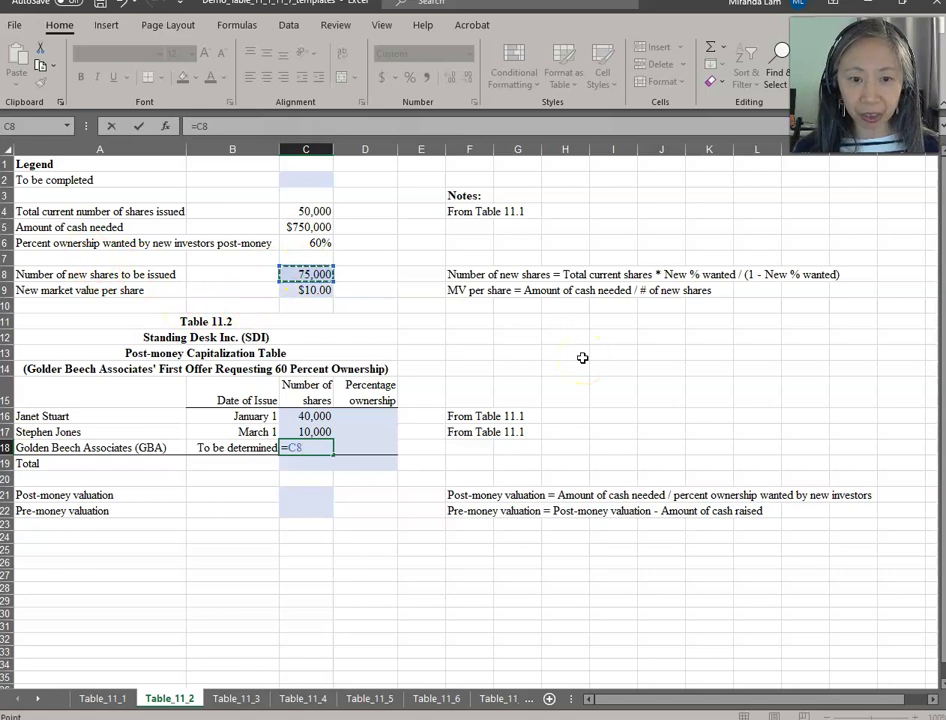
key(Return)
- Total the number of shares in C19 by summing C16:C18
text(=sum()
key(Up)
key(shift+Up)
key(shift+Up)
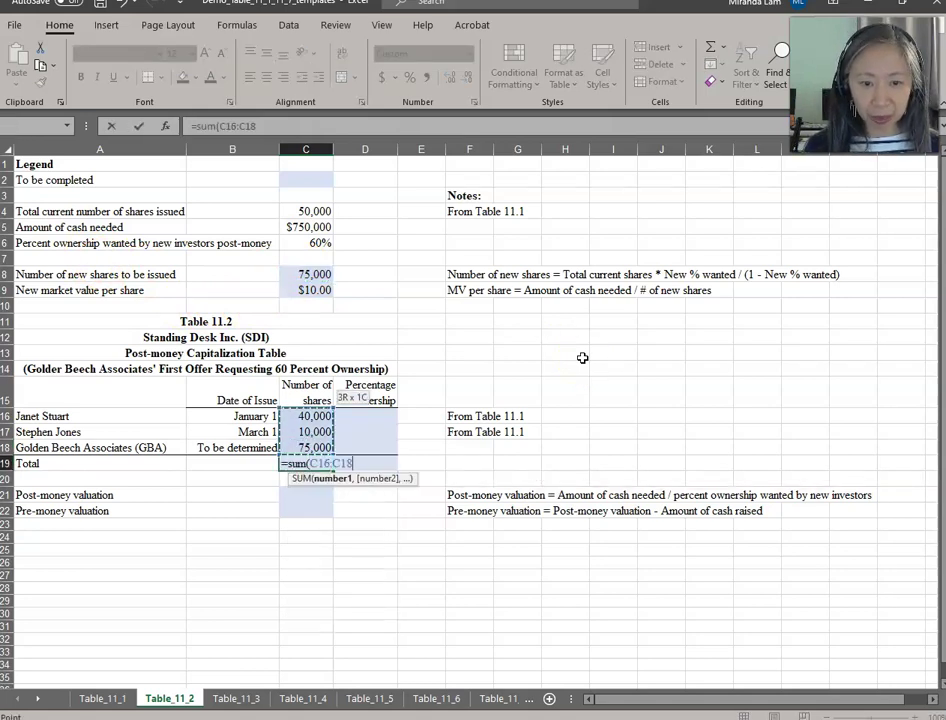
key(Return)
- Calculate the first shareholder's percentage ownership in D16 with the formula =C16/$C$19, locking the reference to the total
key(Up)
key(Up)
key(Up)
key(Up)
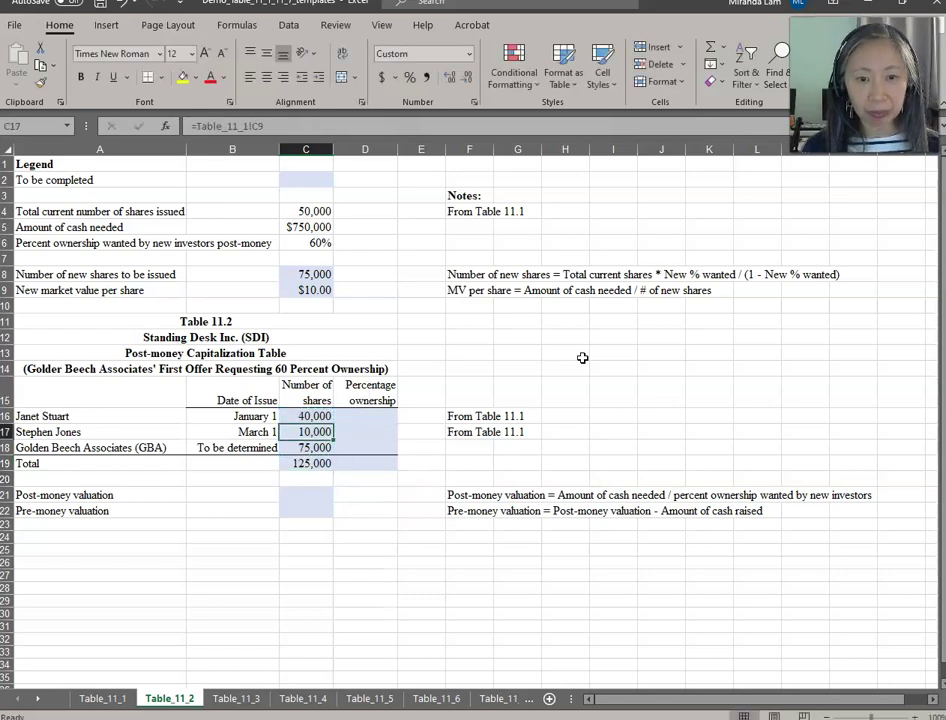
key(Right)
text(=)
key(Left)
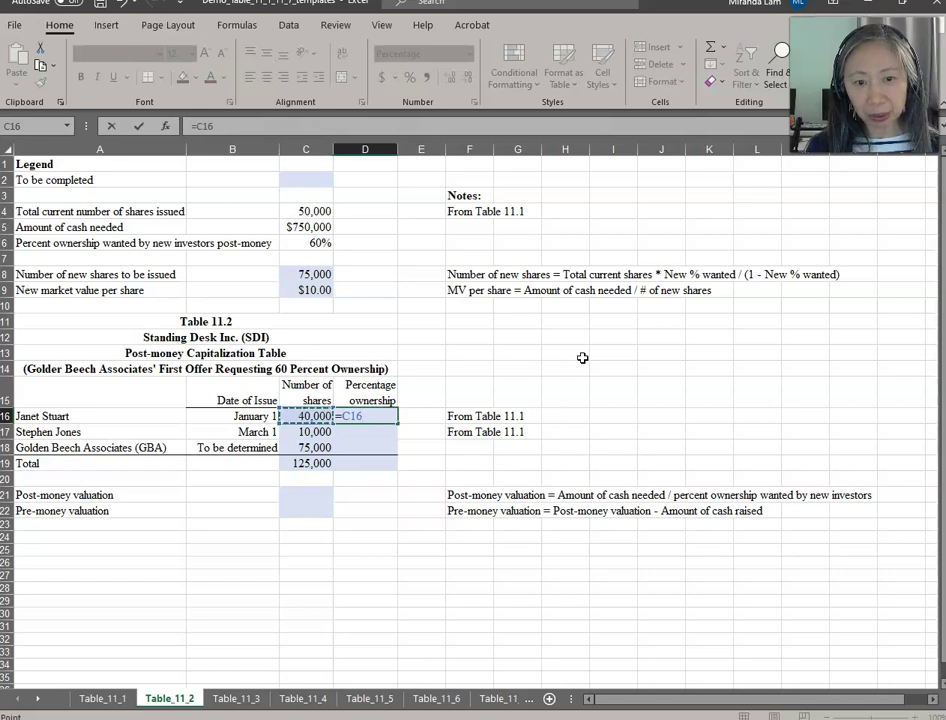
text(/)
key(Left)
key(Down)
key(Down)
key(Down)
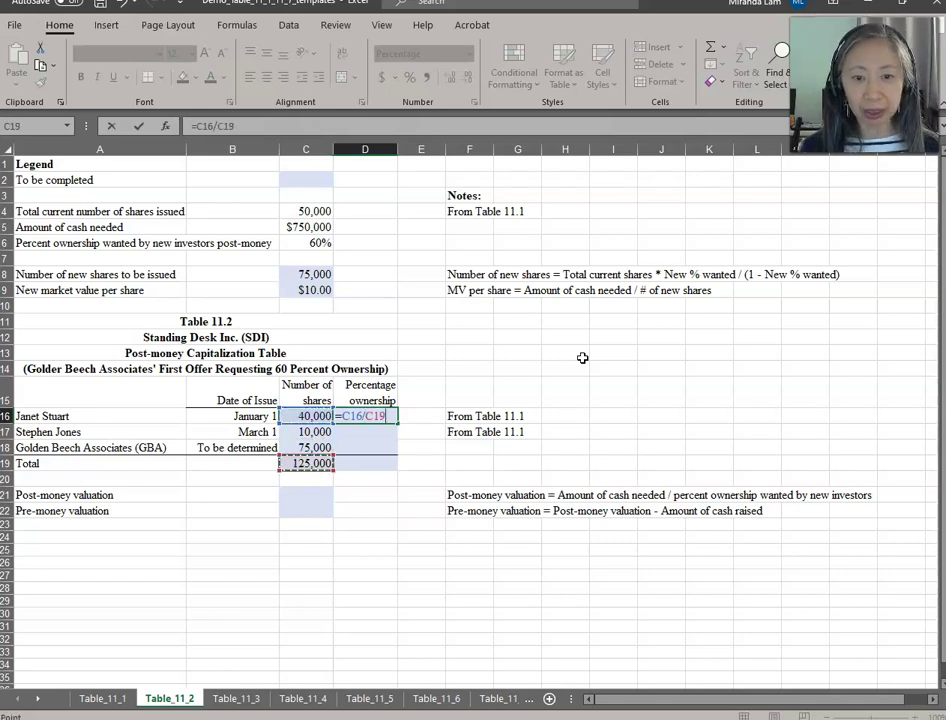
key(F4)
key(ctrl+Return)
- Copy the ownership formula from D16 to D17:D18, pasting formulas only to keep the existing formatting
key(ctrl+c)
key(shift+Down)
key(shift+Down)
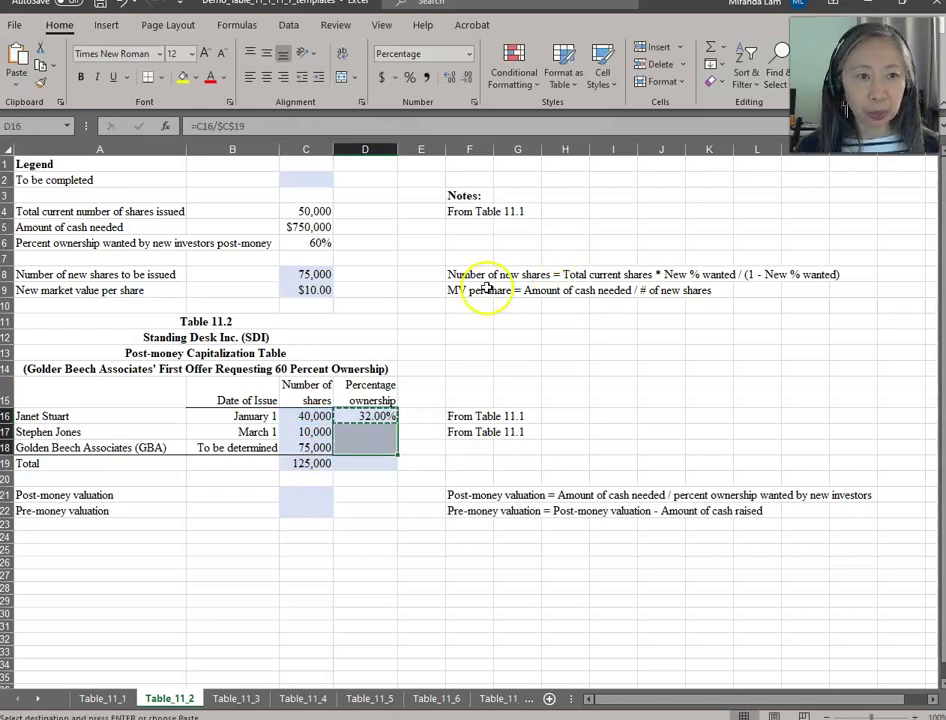
click(15, 88)
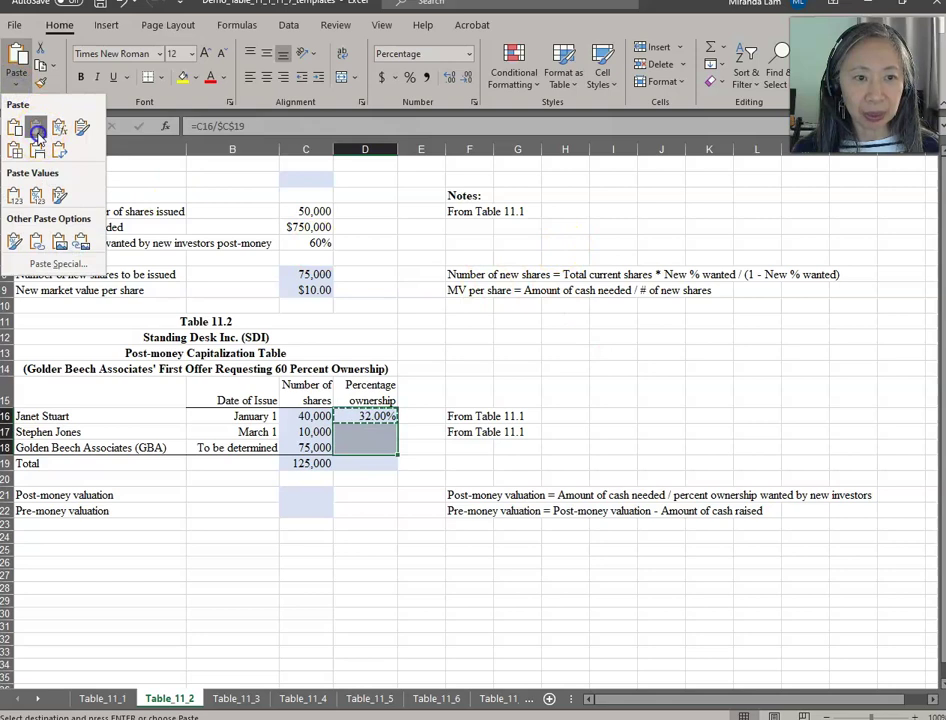
click(37, 127)
- Total the percentage ownership in D19 by summing D16:D18
click(373, 466)
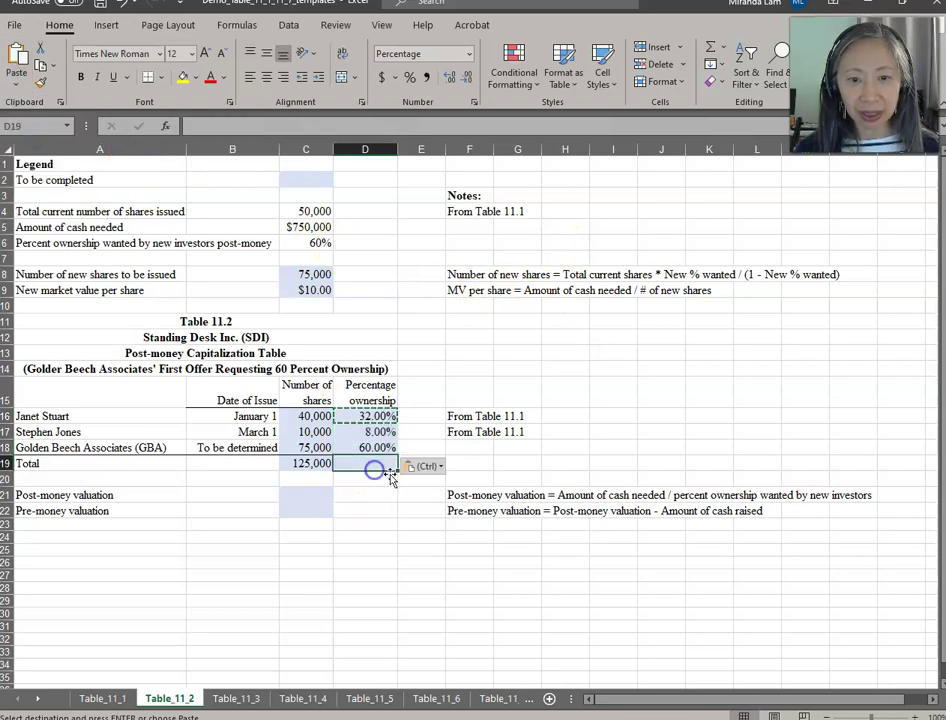
key(Escape)
text(=sum()
key(Up)
key(shift+Up)
key(shift+Up)
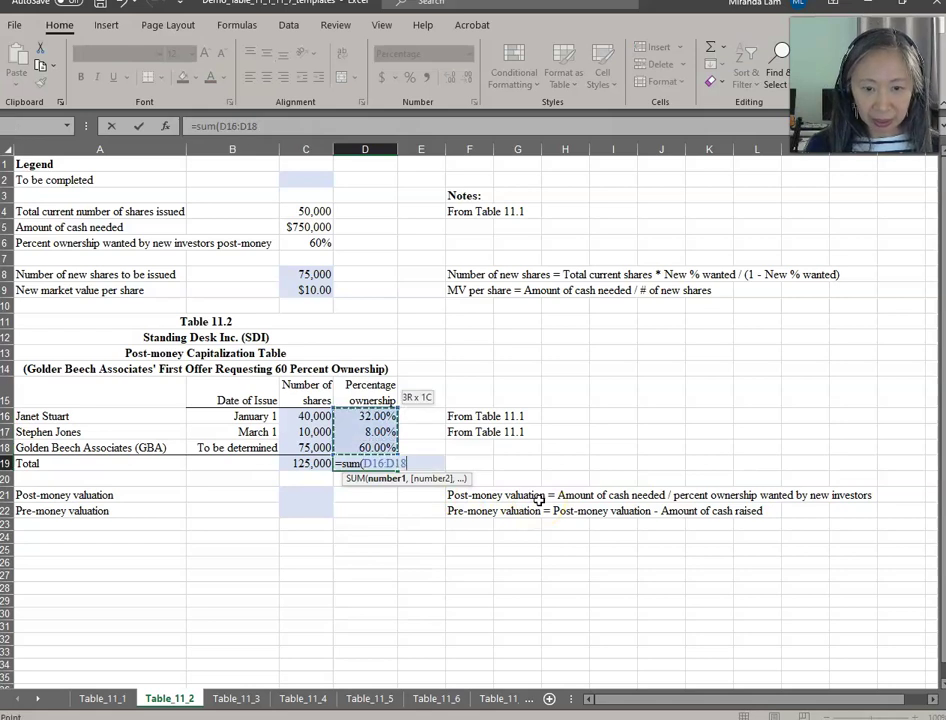
key(Return)
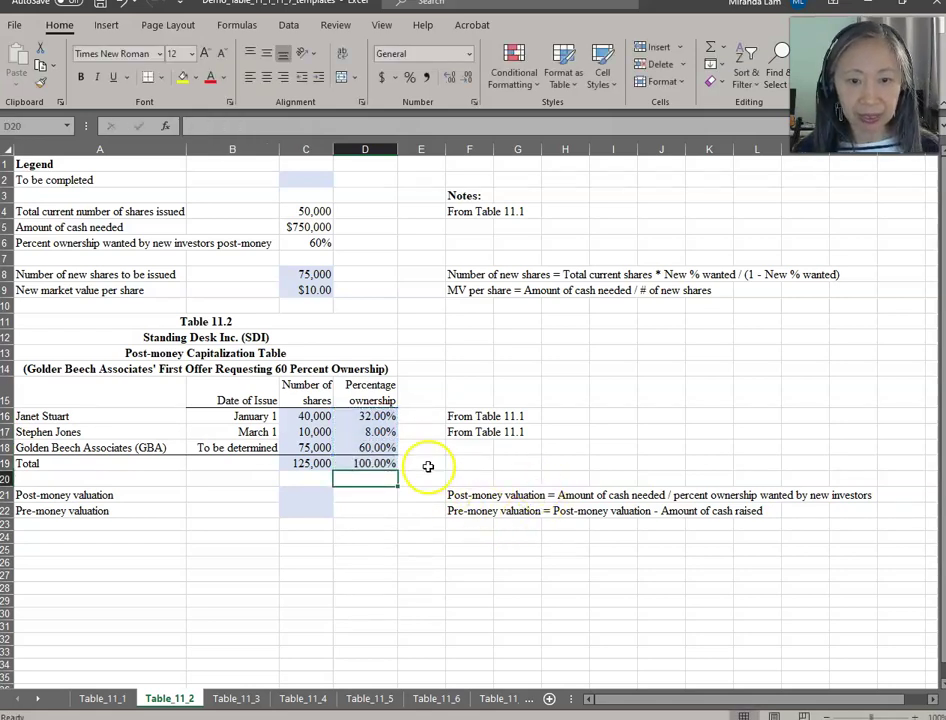
- Compare the post-money ownership percentages on Table_11_2 with the pre-money percentages on Table_11_1
click(381, 448)
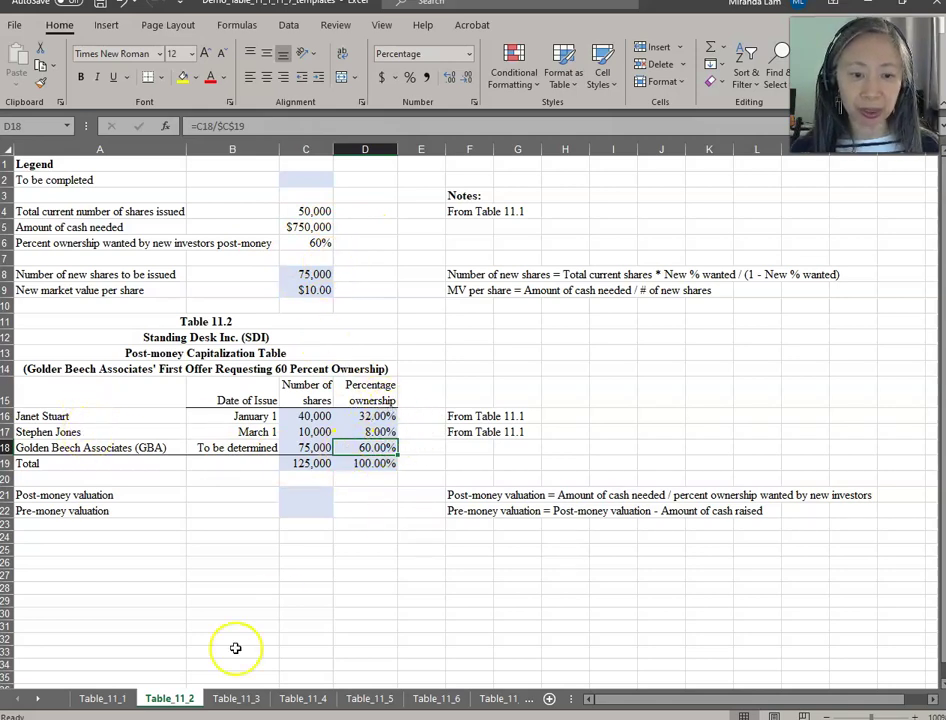
click(103, 699)
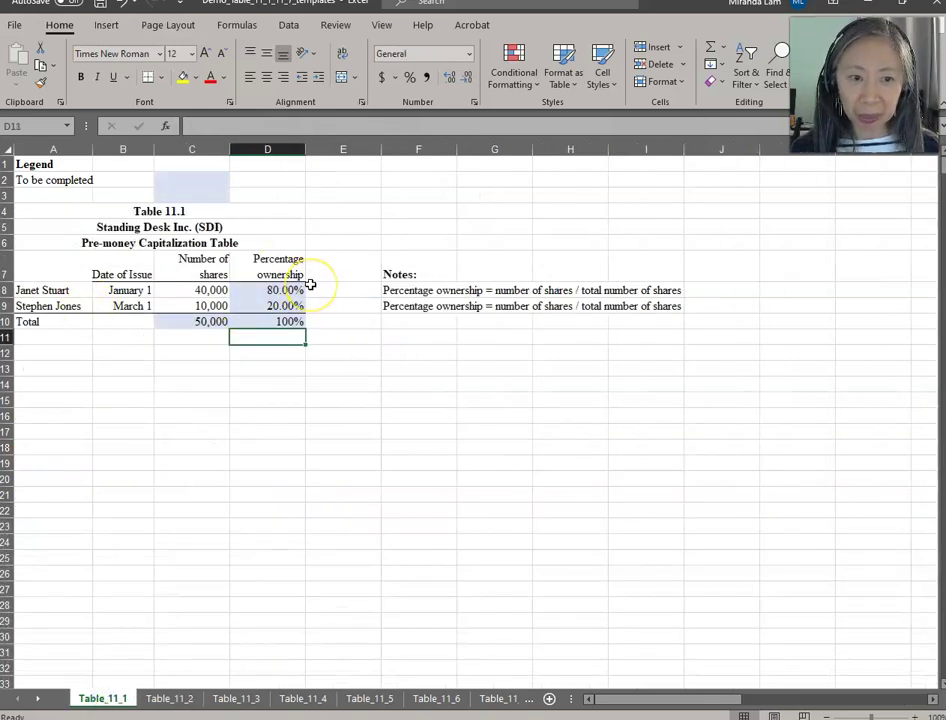
click(170, 700)
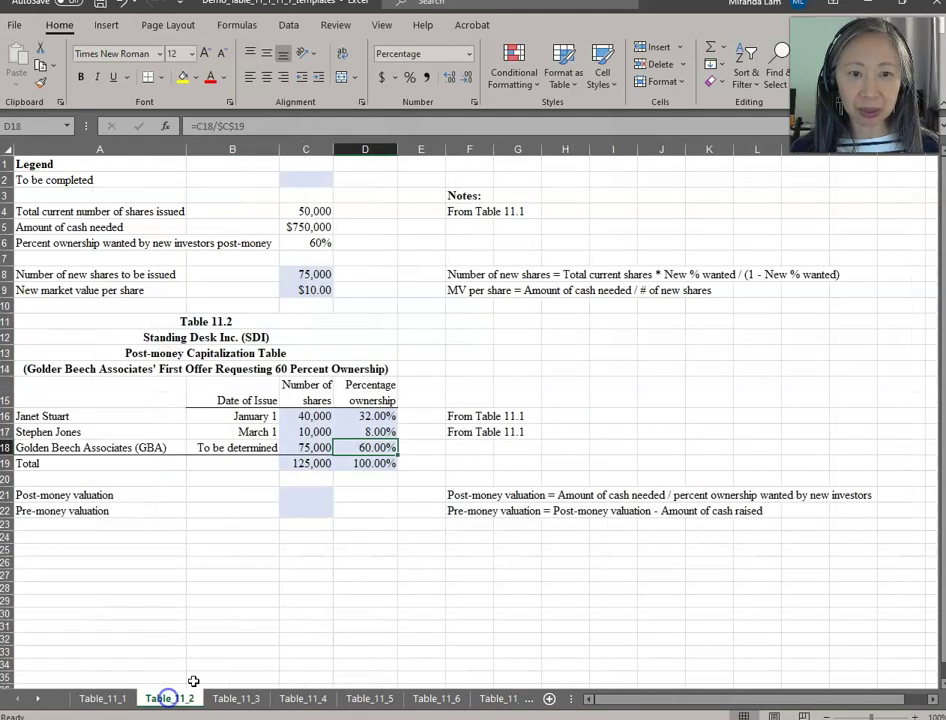
click(384, 416)
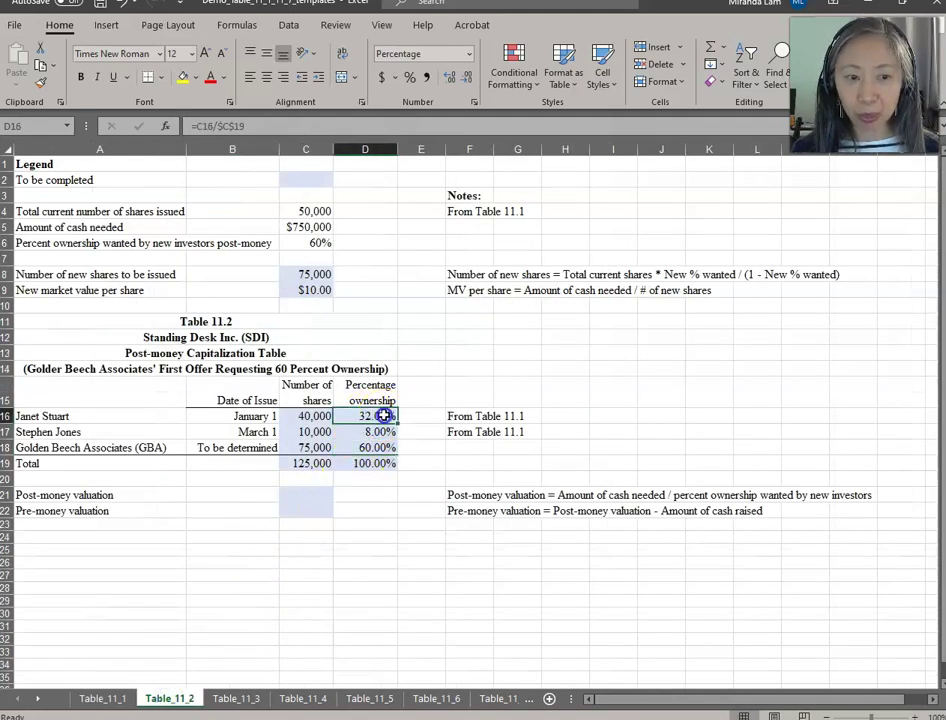
key(ctrl+c)
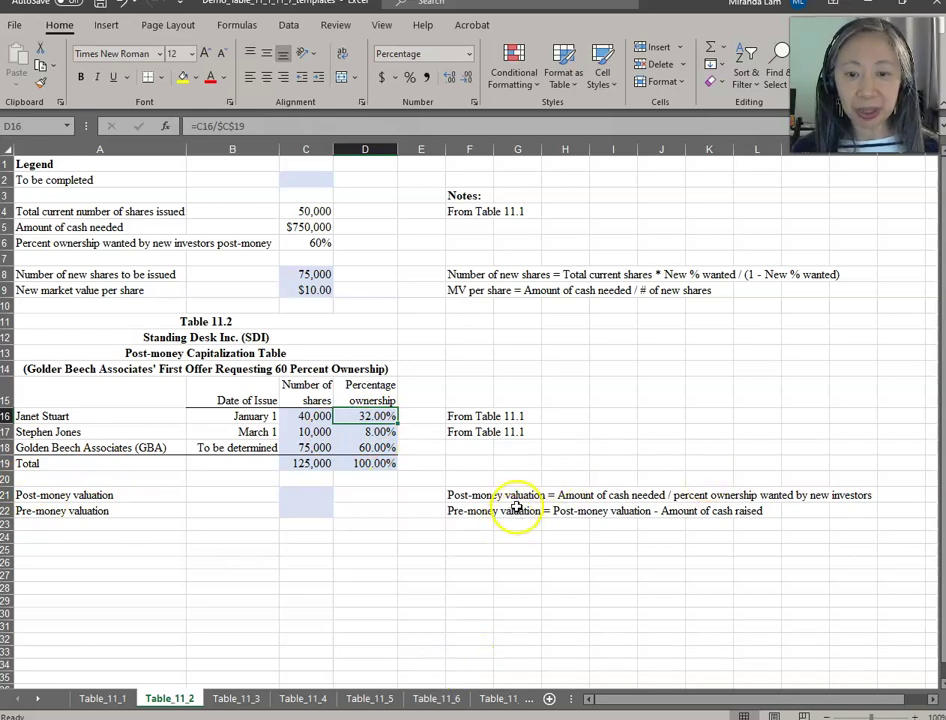
- Calculate the post-money valuation in C21 as the cash needed divided by the new investors' ownership percentage, =C5/C6
click(296, 494)
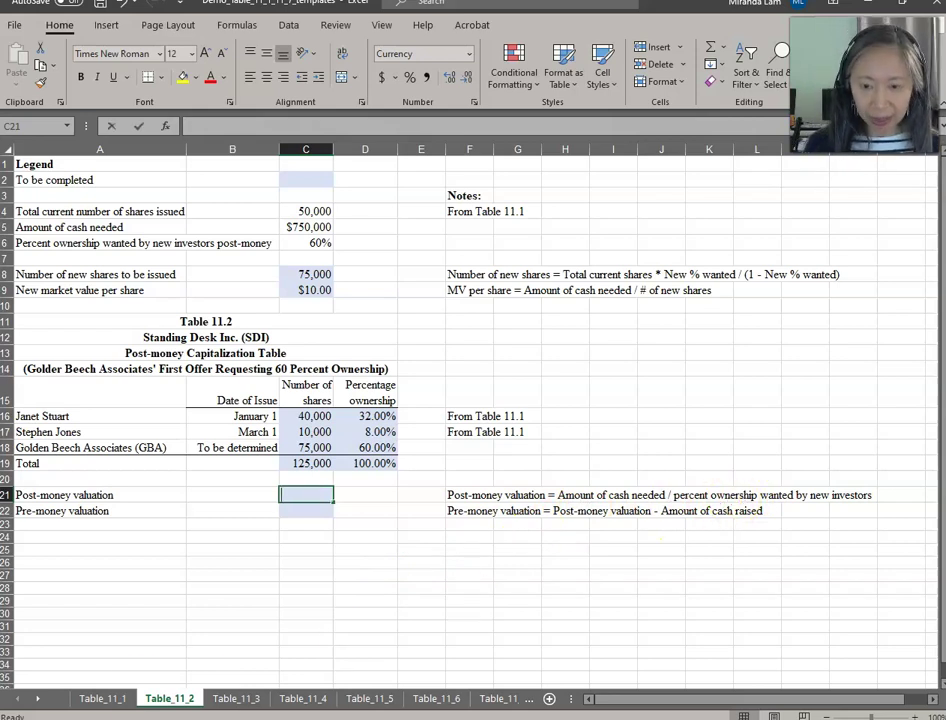
text(=)
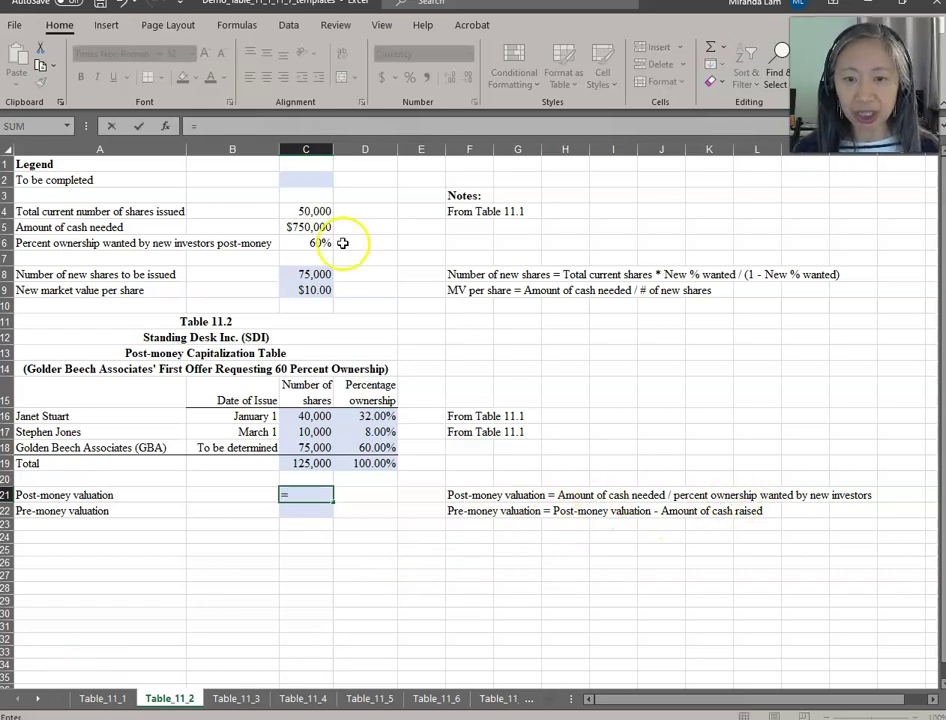
click(300, 227)
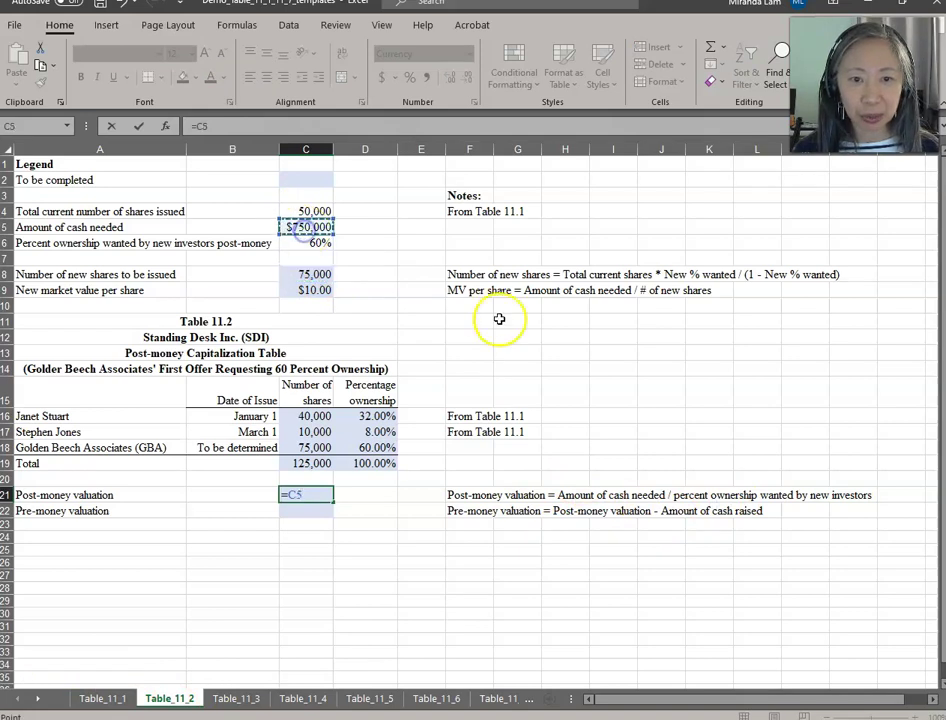
text(/)
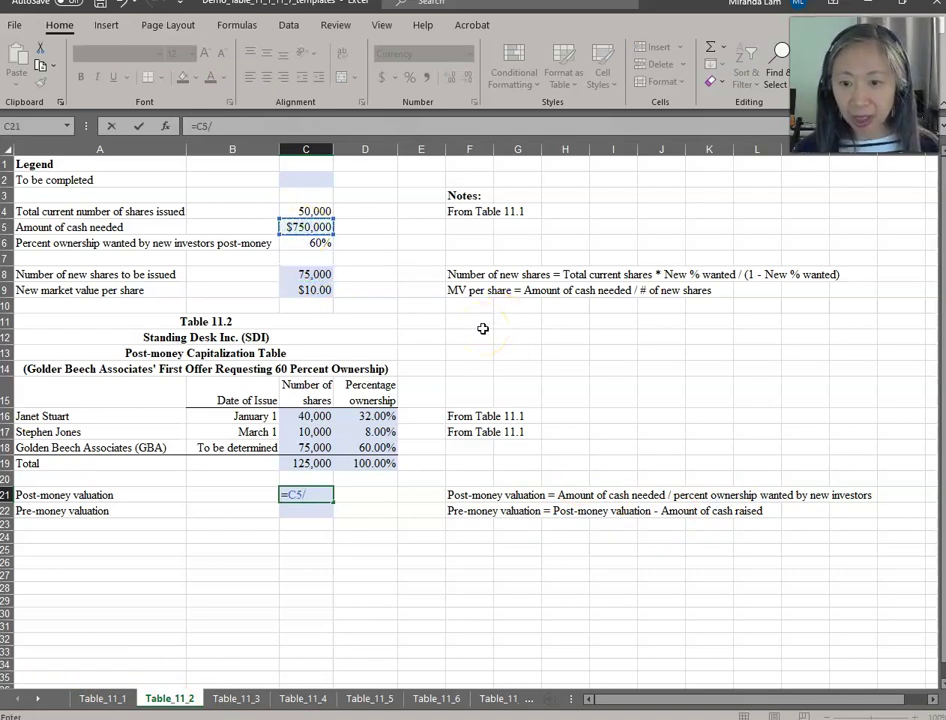
click(305, 243)
key(Return)
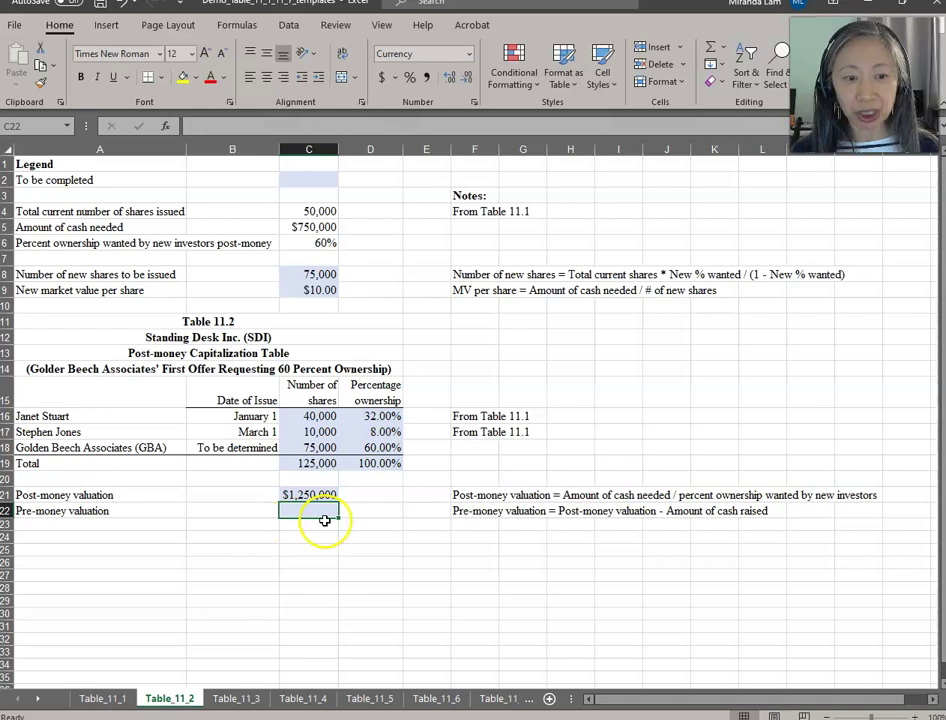
- Calculate the pre-money valuation in C22 as the post-money valuation minus the cash needed, =C21-C5
text(=)
key(Up)
text(-)
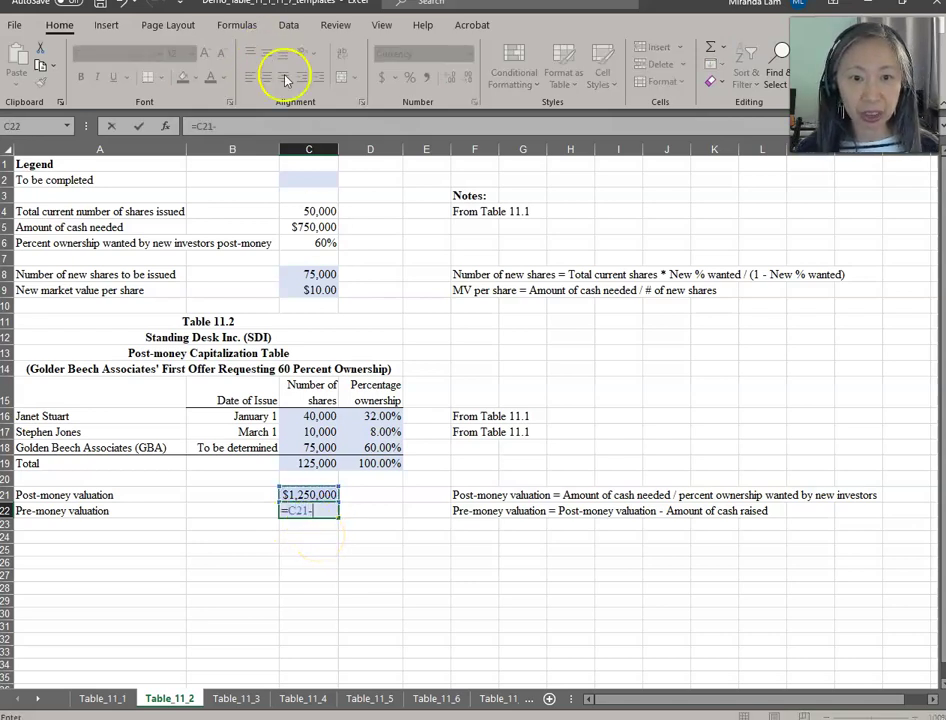
click(320, 226)
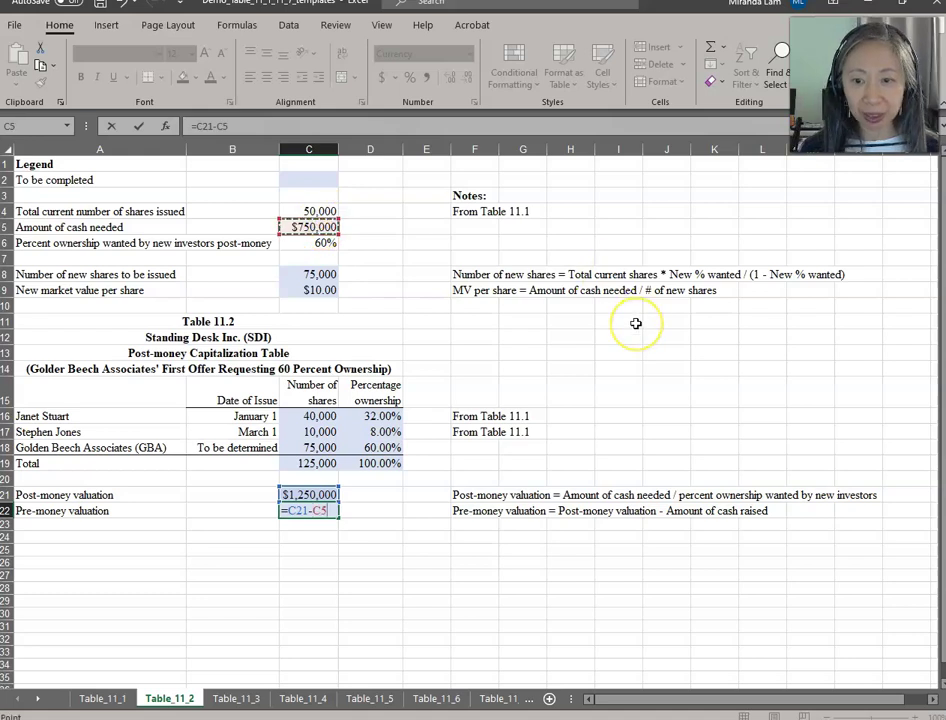
key(Return)
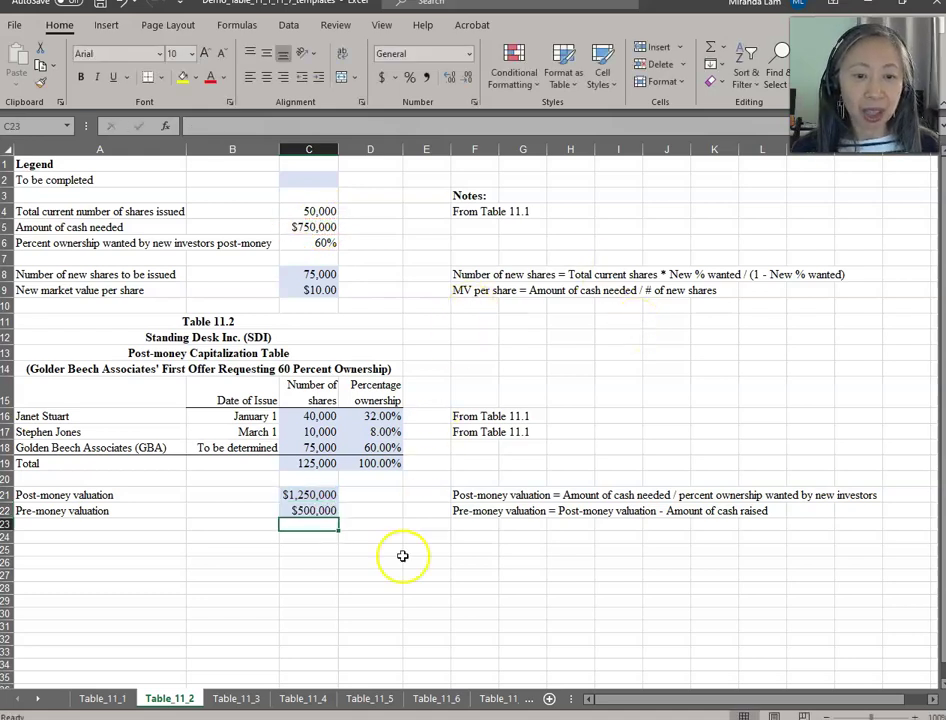
- Review the pre-money valuation on Table_11_2, and examine the inputs for the accepted 50 percent offer on the Table_11_3 sheet
click(303, 512)
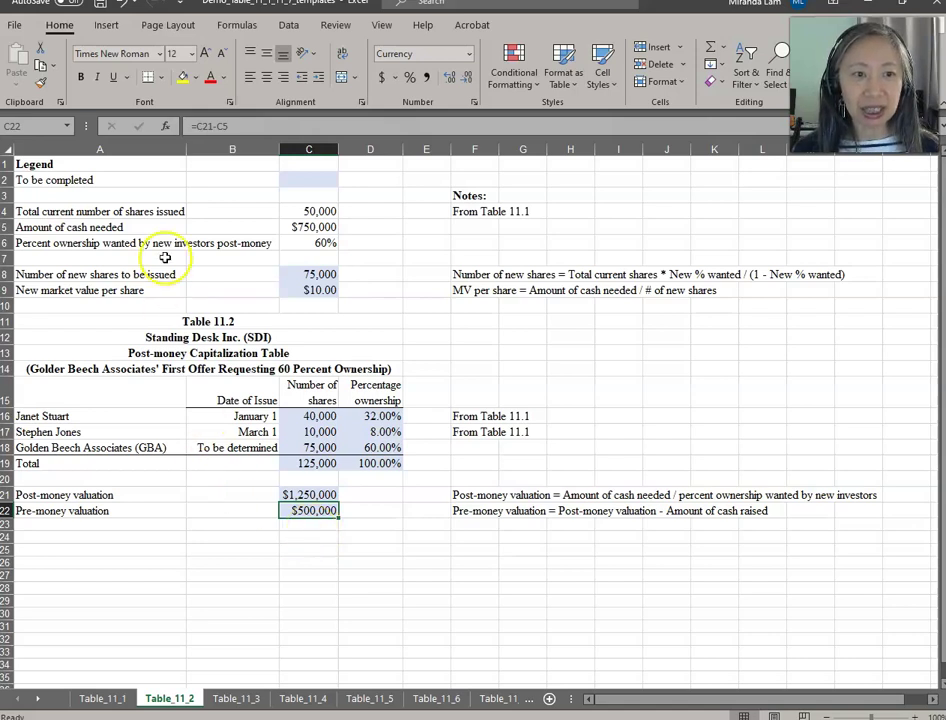
click(129, 163)
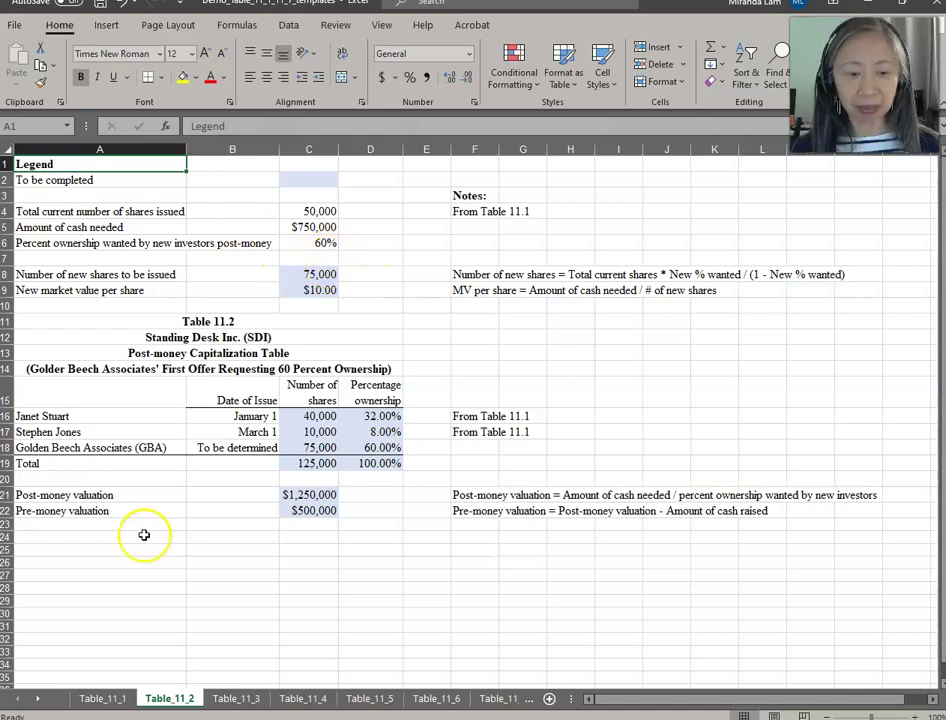
click(251, 702)
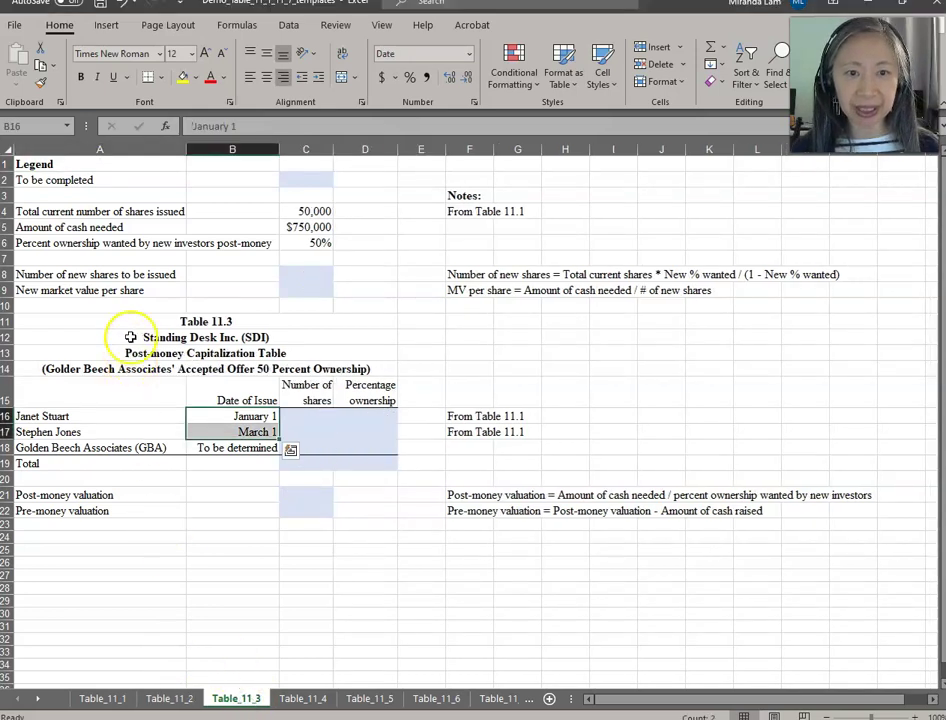
click(127, 212)
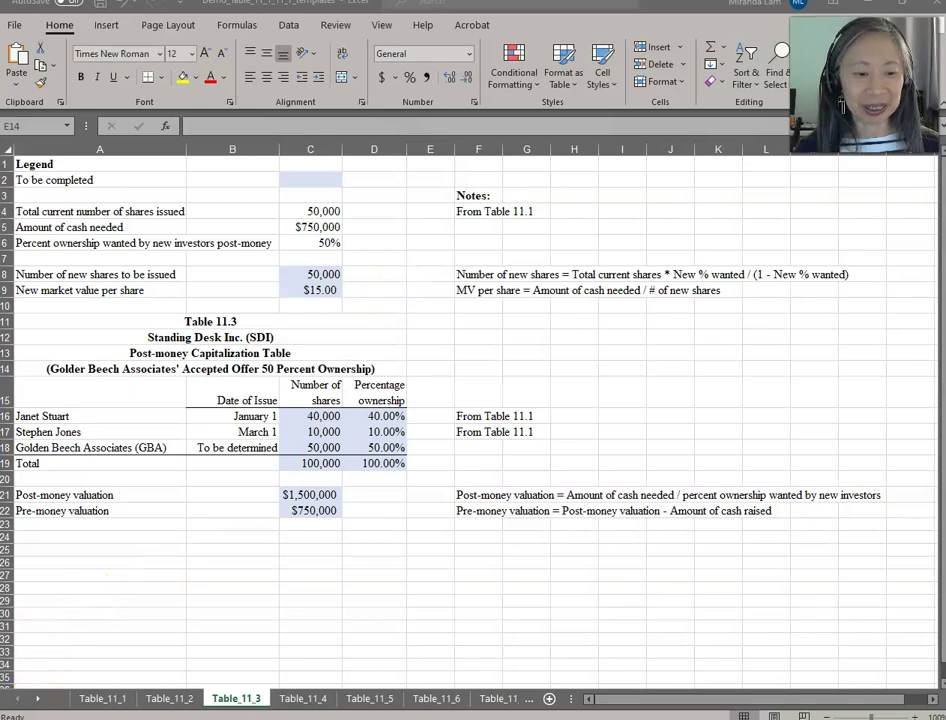
- On the Table_11_4 sheet, calculate the number of new shares to issue in C8 with =C4*C6/(1-C6)
key(ctrl+Page_Down)
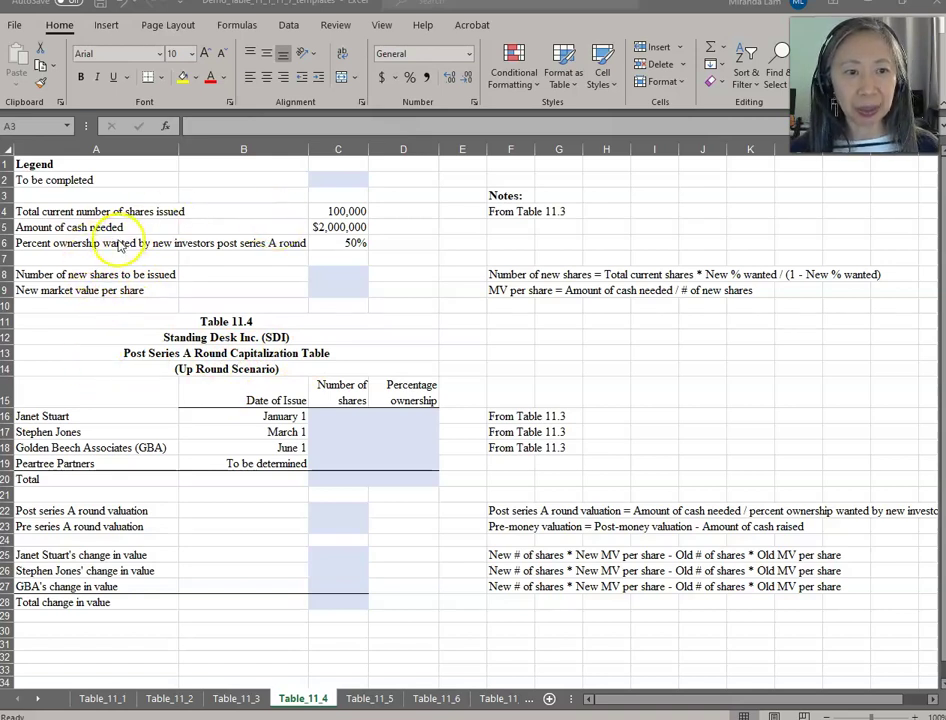
click(350, 270)
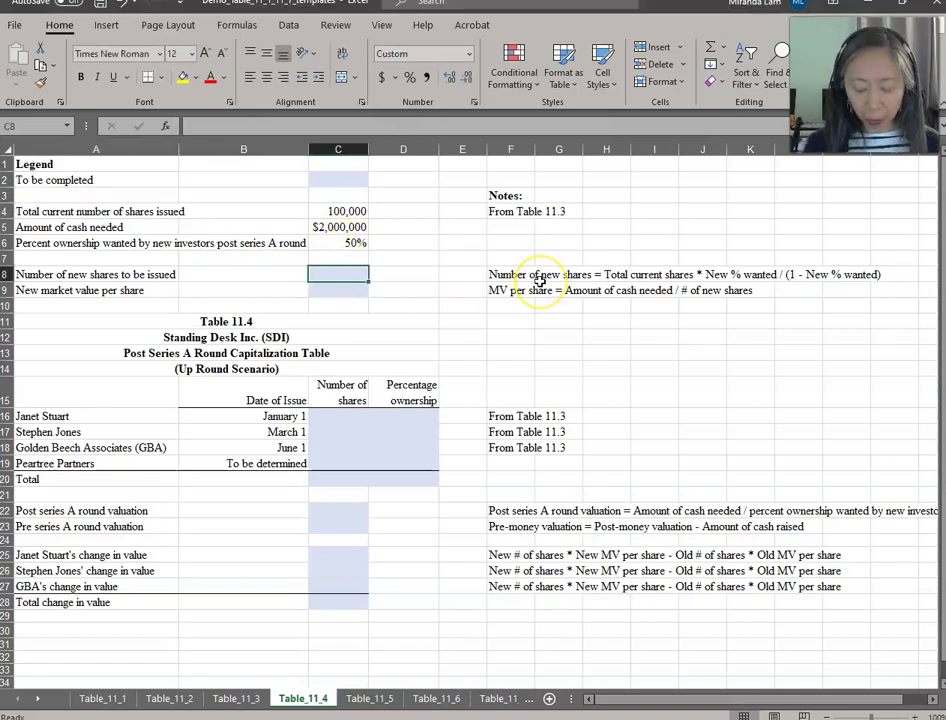
text(=)
key(Up)
key(Up)
key(Up)
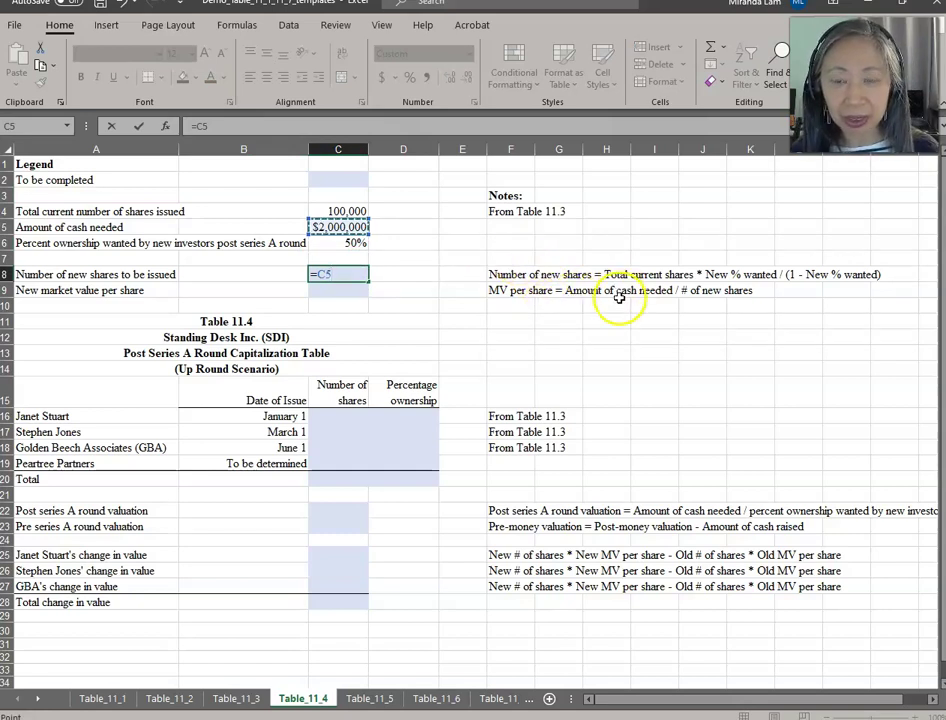
click(344, 211)
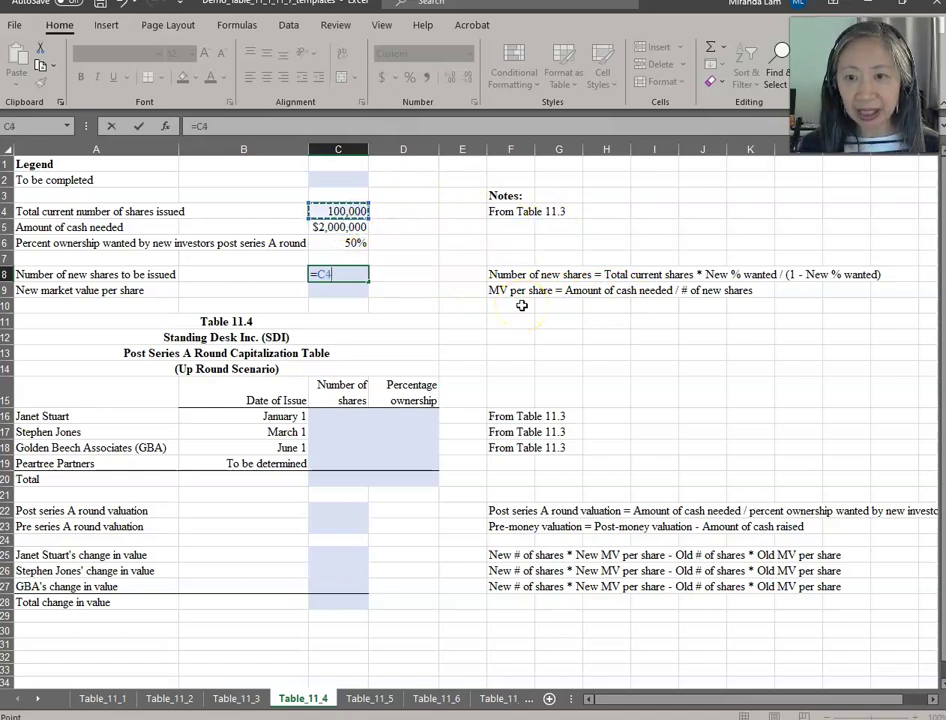
text(*)
click(350, 245)
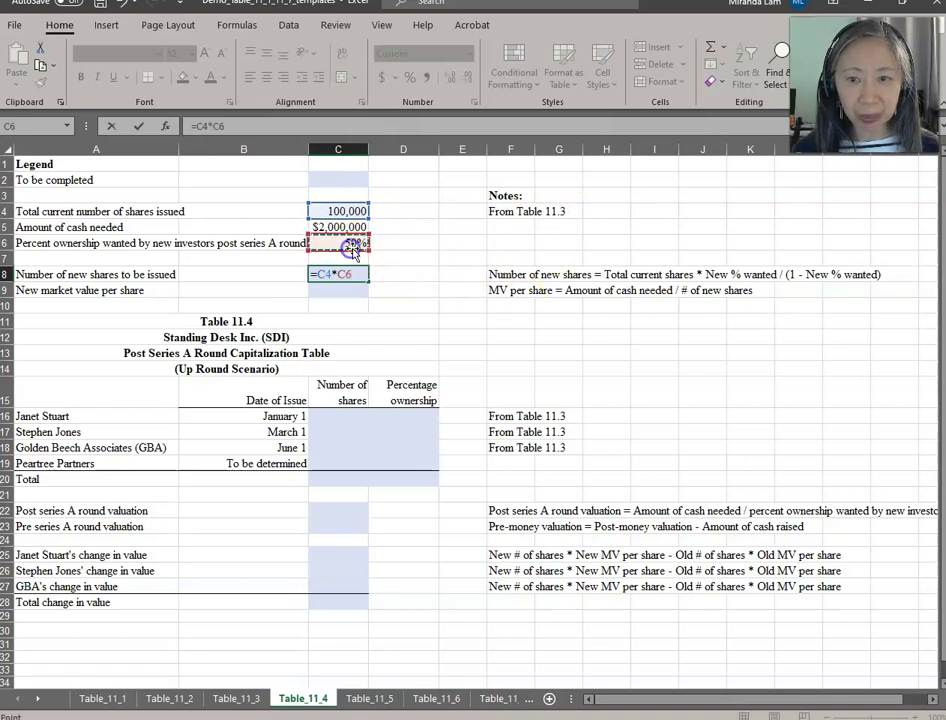
text(/(1-)
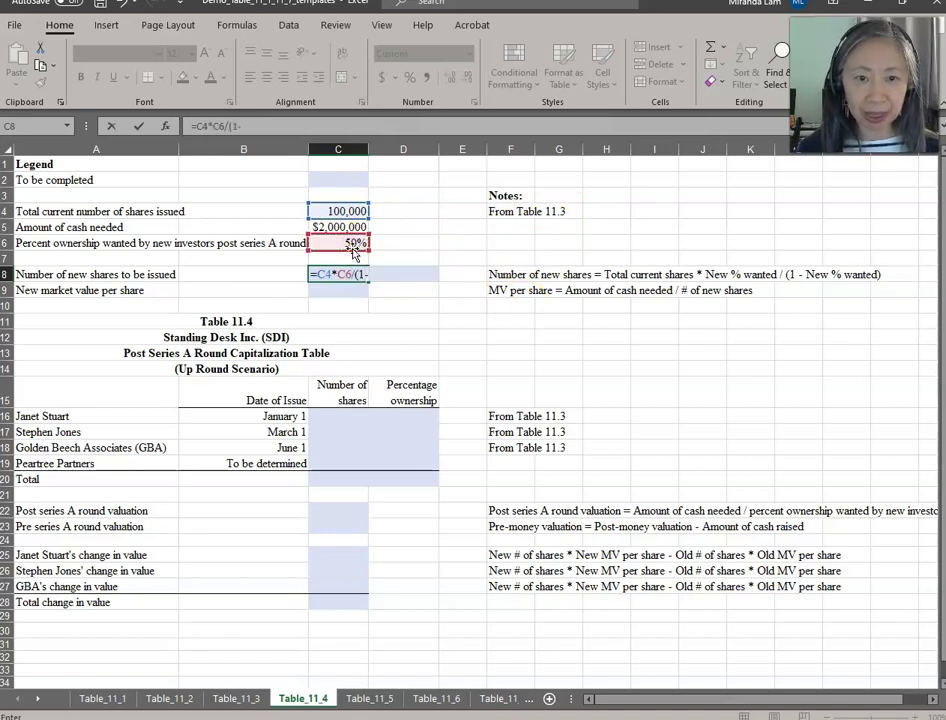
click(348, 241)
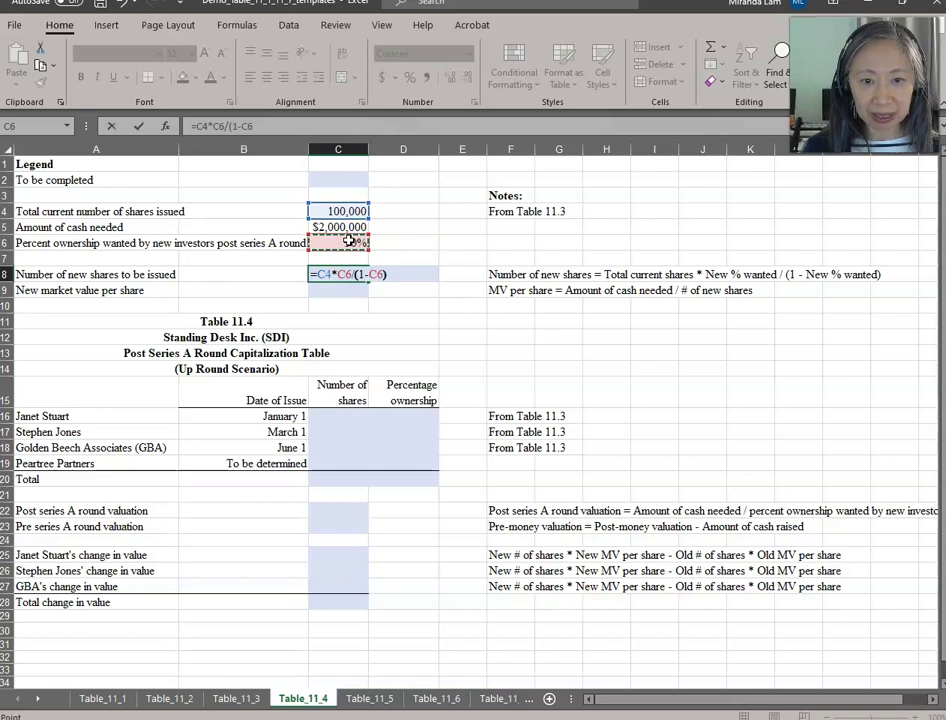
text())
key(Return)
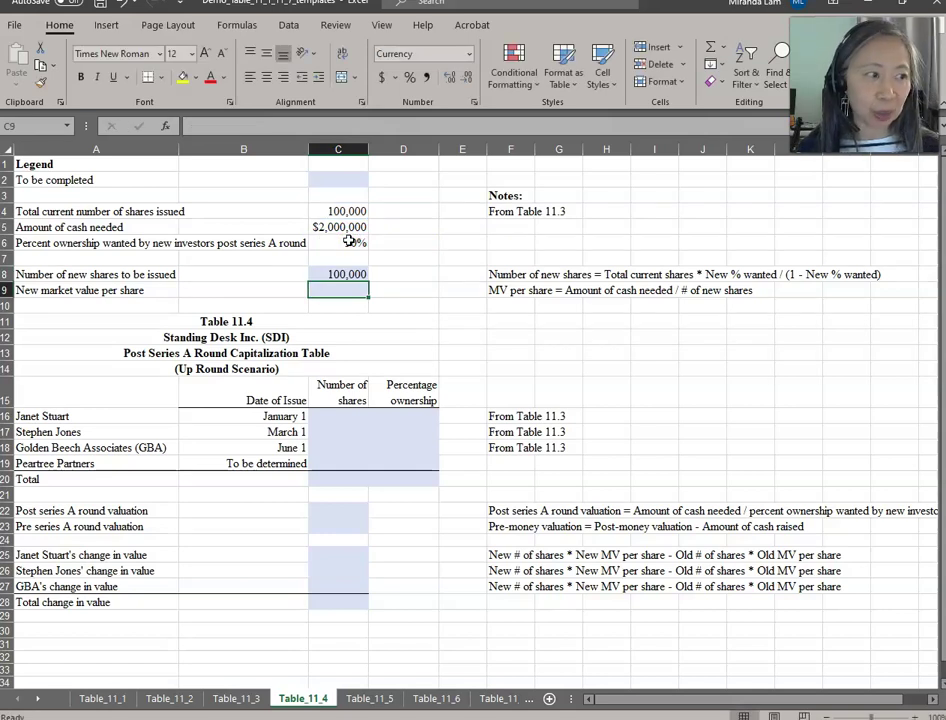
- Calculate the new market value per share in C9 as the cash needed divided by the new shares, =C5/C8
text(=)
key(Up)
key(Up)
key(Up)
key(Up)
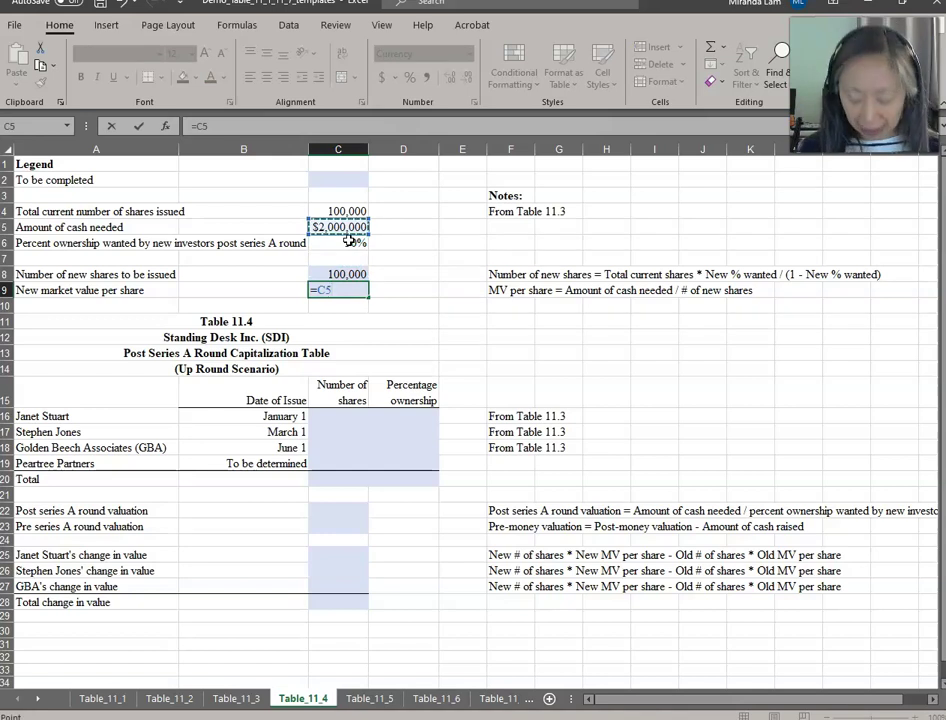
text(/)
key(Up)
key(Return)
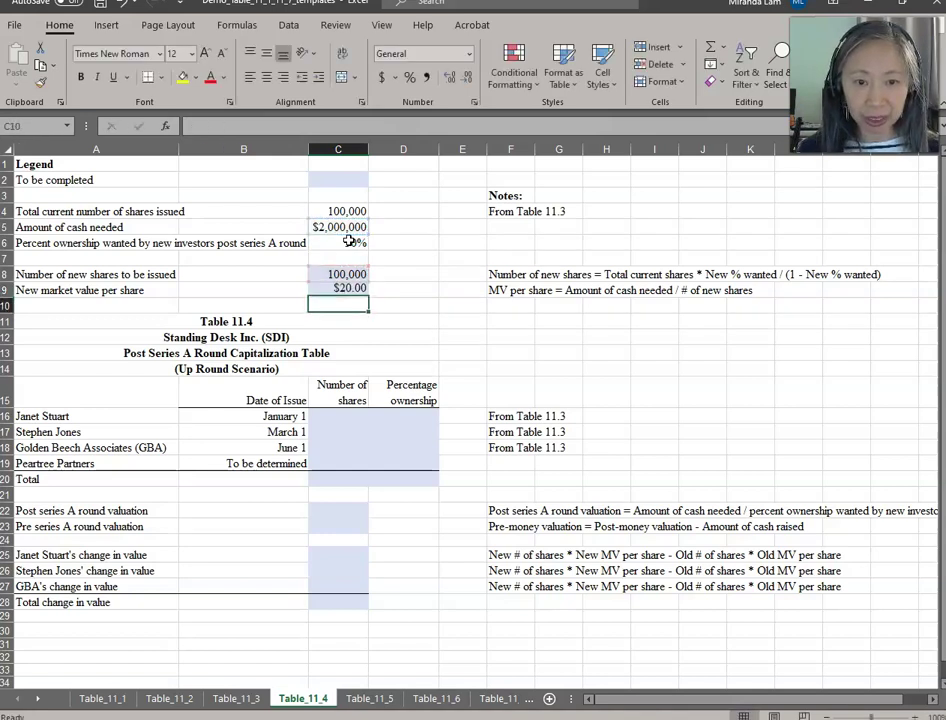
- Compare the new market value per share on Table_11_4 with the one on Table_11_3
click(338, 290)
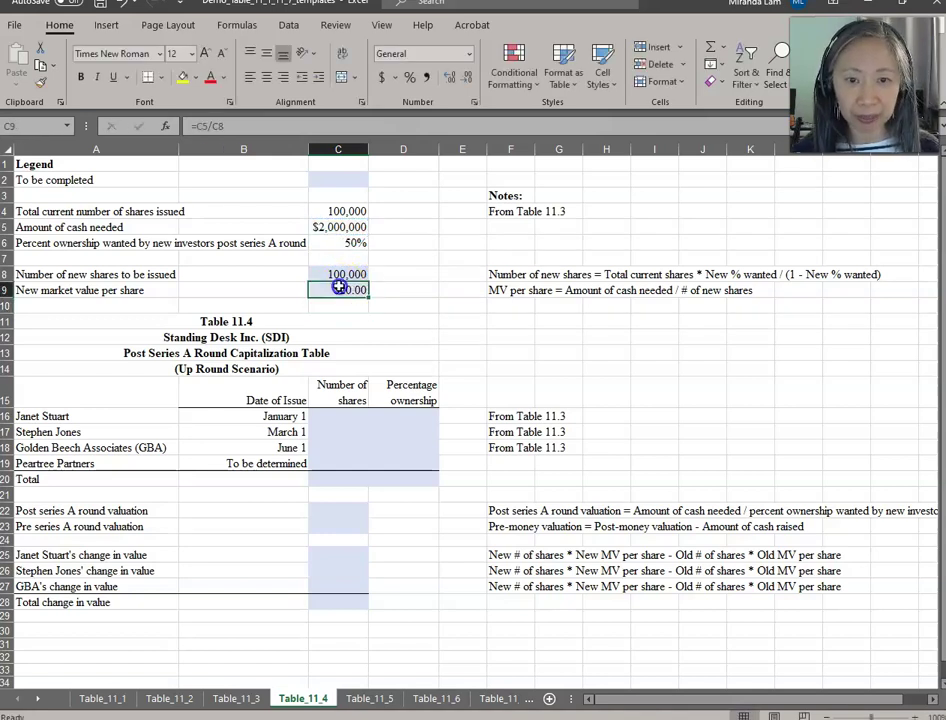
click(240, 699)
click(318, 290)
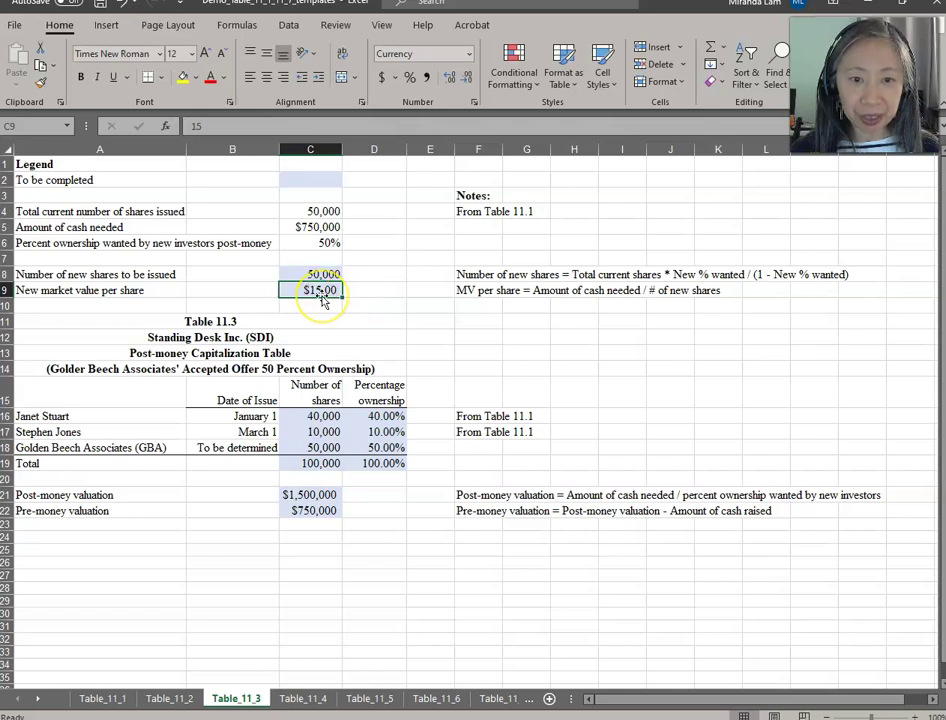
click(305, 699)
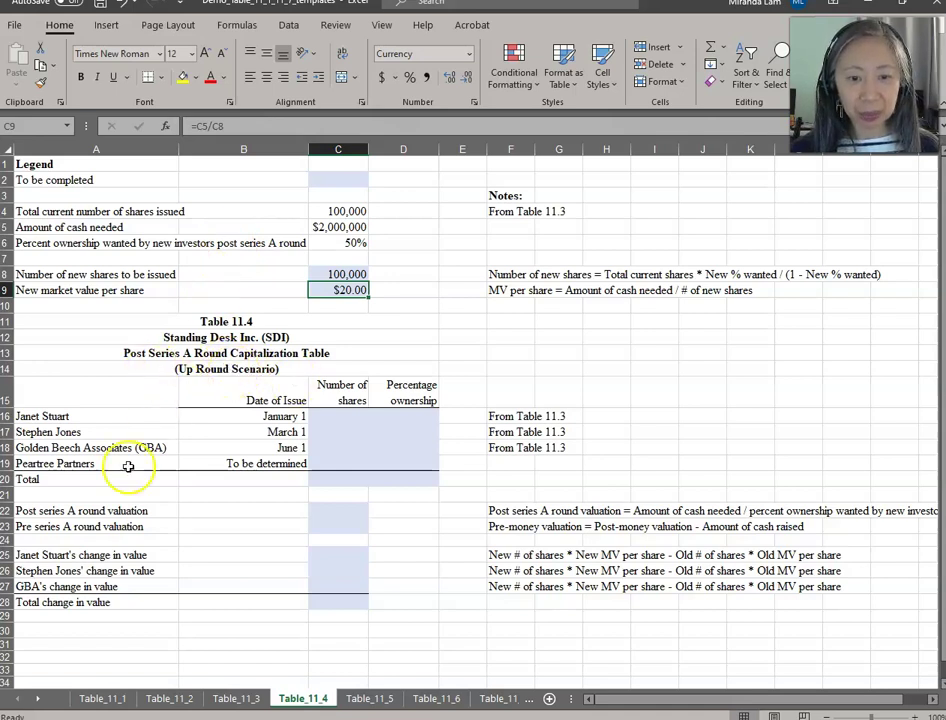
- Link the existing shareholders' share counts in C16:C18 to Table_11_3, entering =Table_11_3!C16 in C16 and copying it down
scroll(133, 595, down, 1)
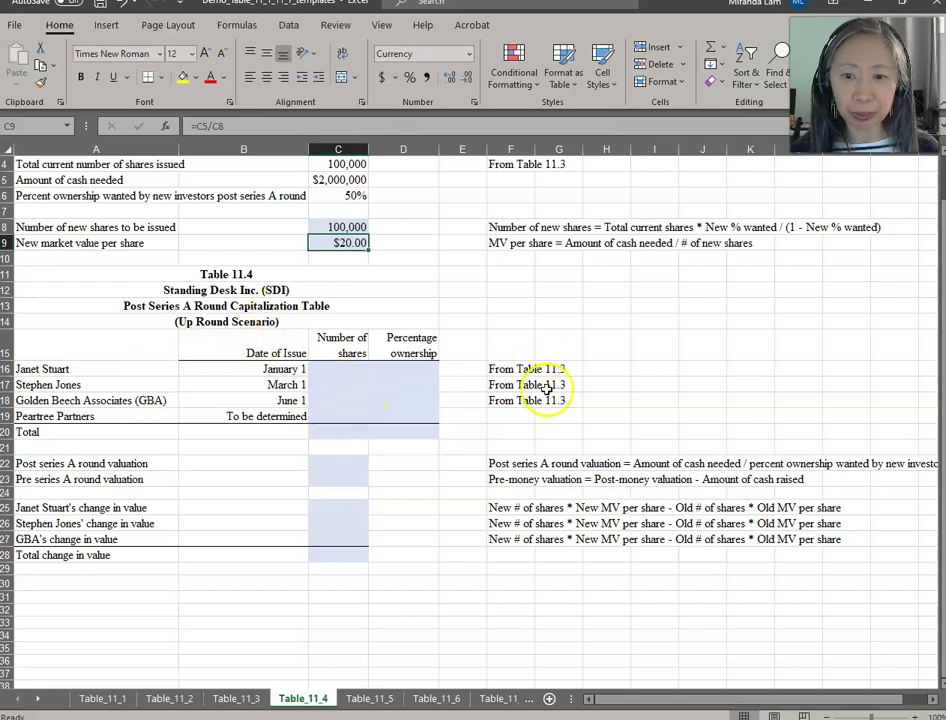
click(346, 370)
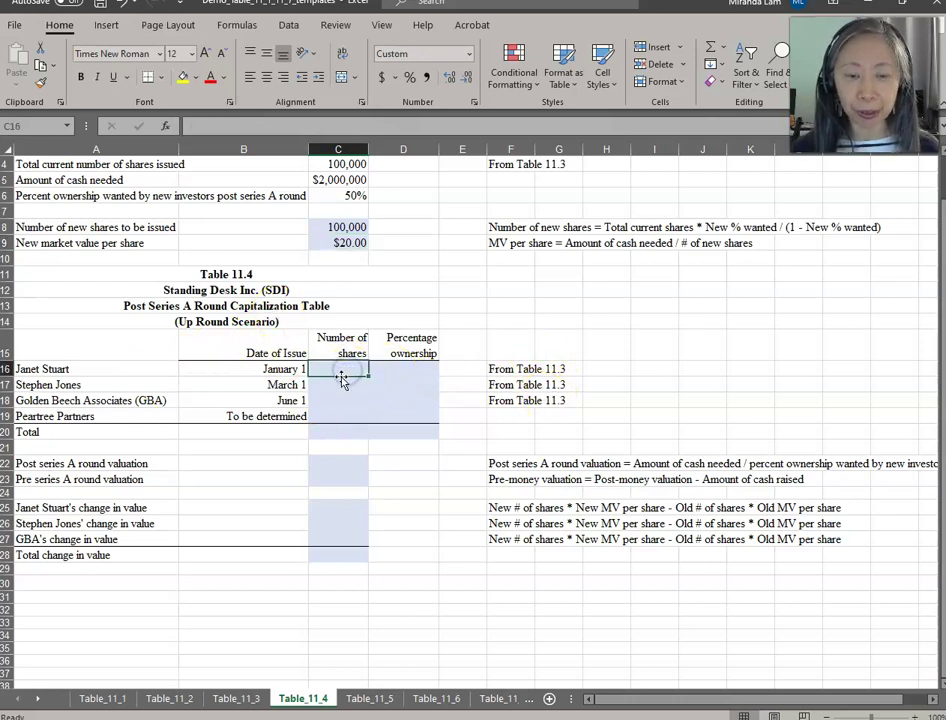
text(=)
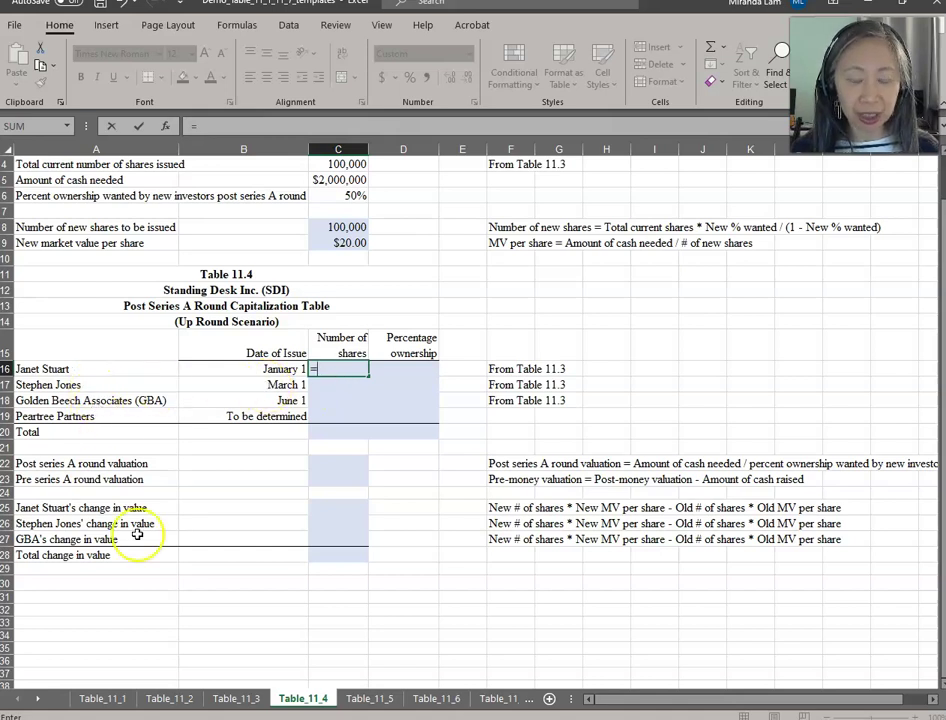
click(234, 699)
click(311, 416)
key(ctrl+Return)
key(ctrl+c)
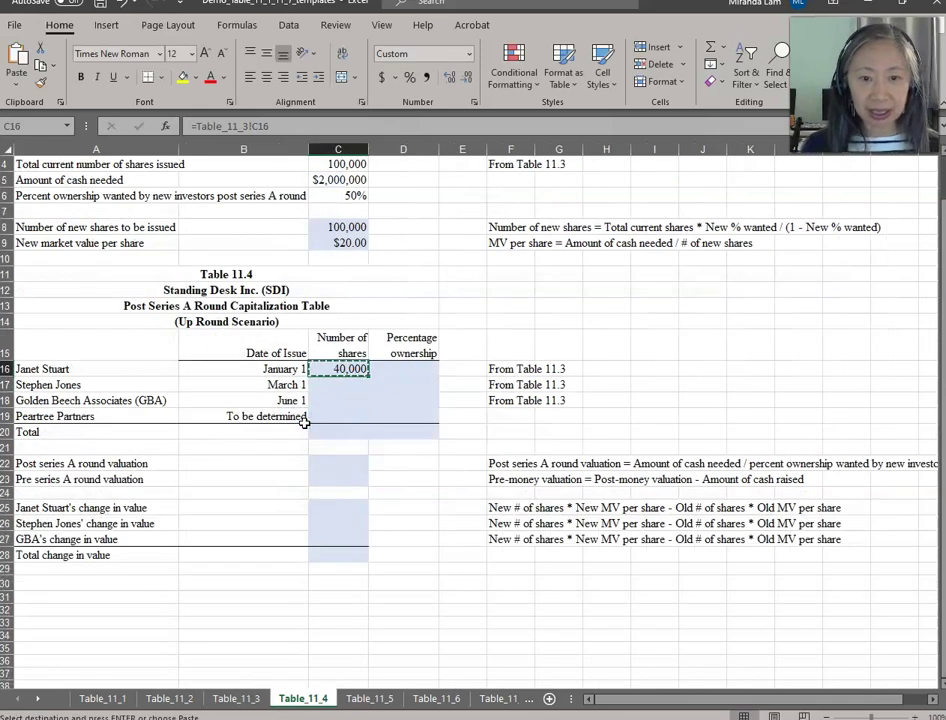
key(shift+Down)
key(shift+Down)
key(ctrl+v)
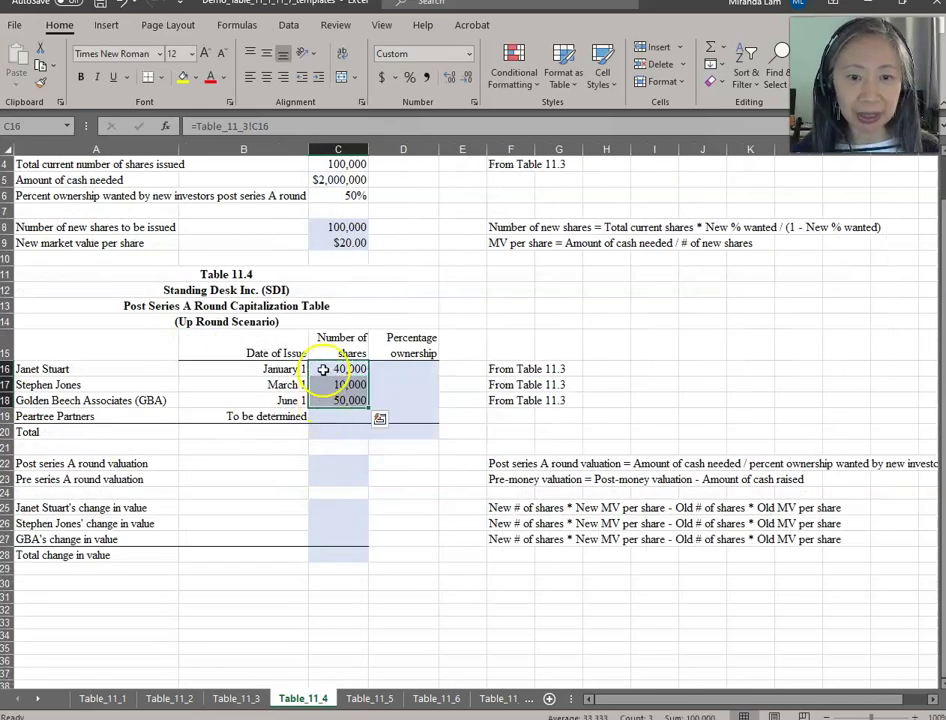
click(323, 369)
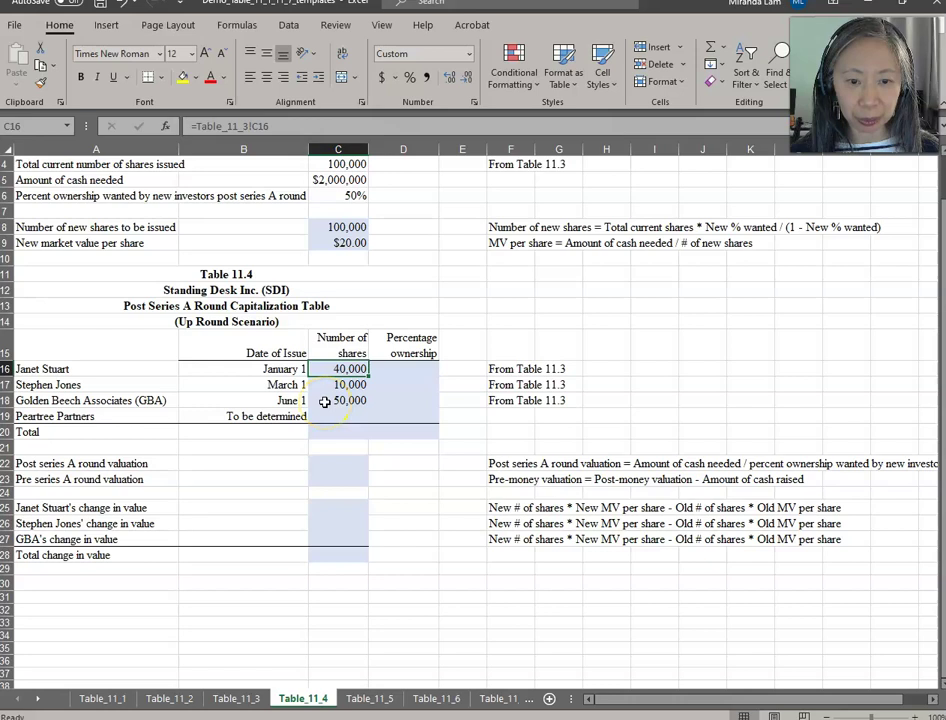
- Set Peartree Partners' number of shares in C19 to the new shares to be issued, =C8
click(330, 412)
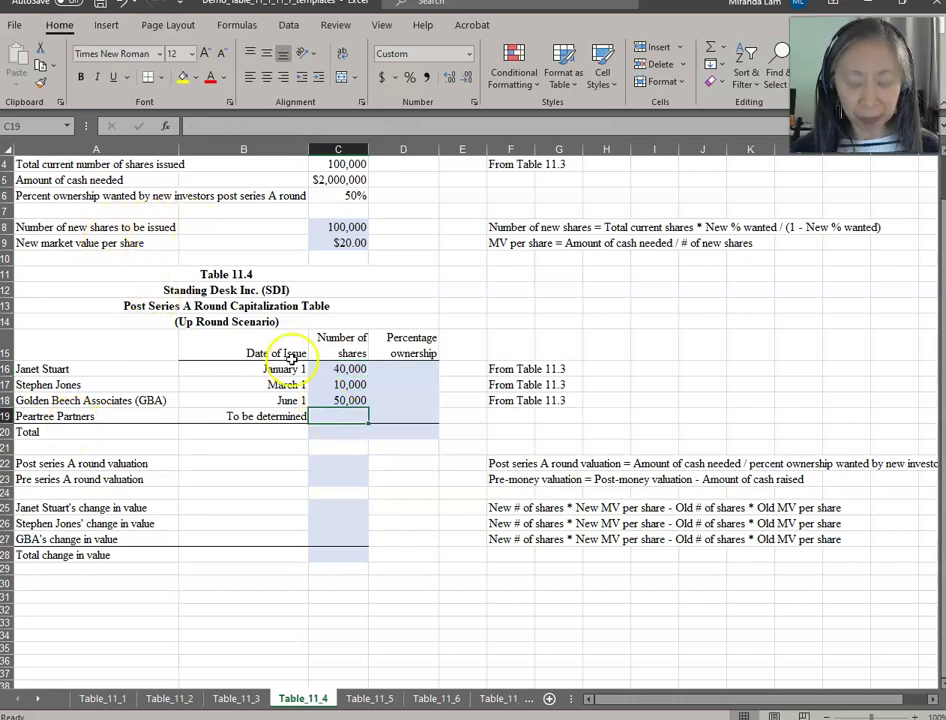
text(=)
click(346, 227)
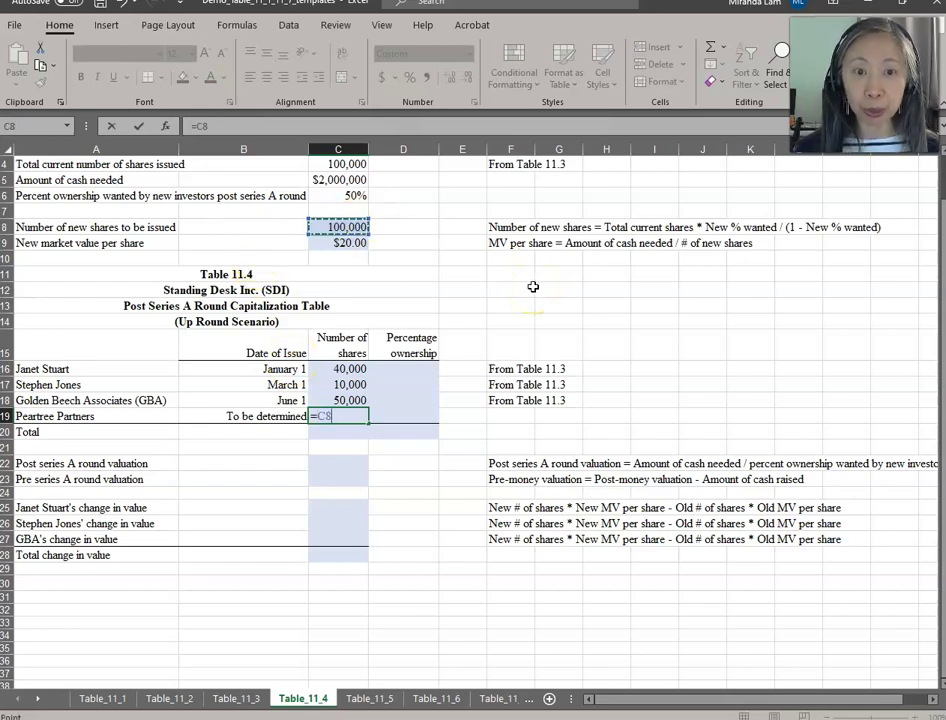
key(Return)
- Total the number of shares in C20 with a SUM of C16:C19
text(=sum()
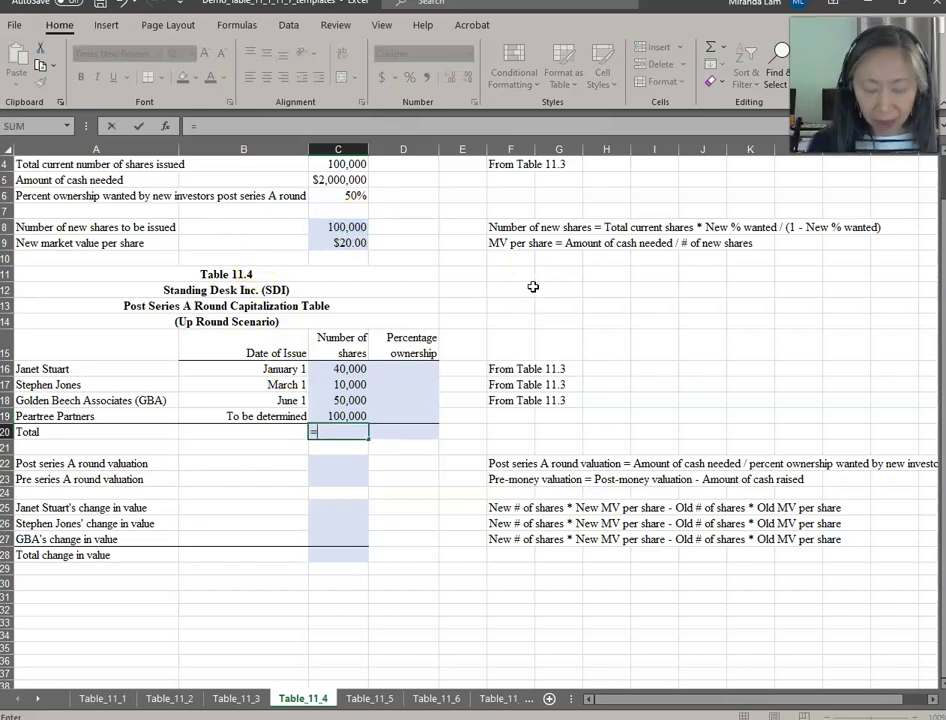
key(Up)
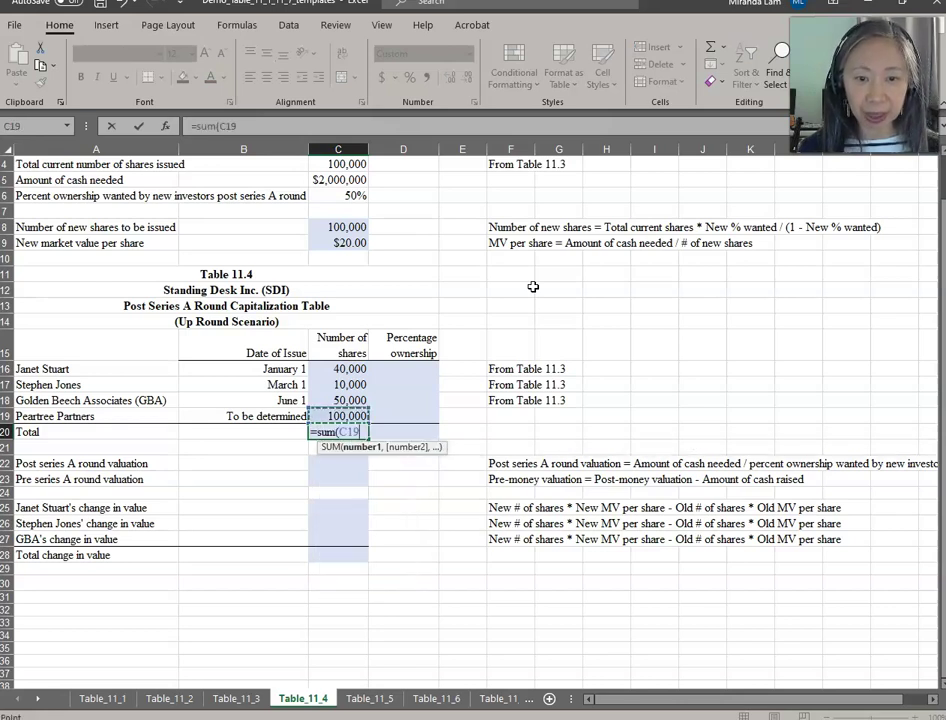
key(shift+Up)
key(shift+Up)
key(shift+Up)
key(Return)
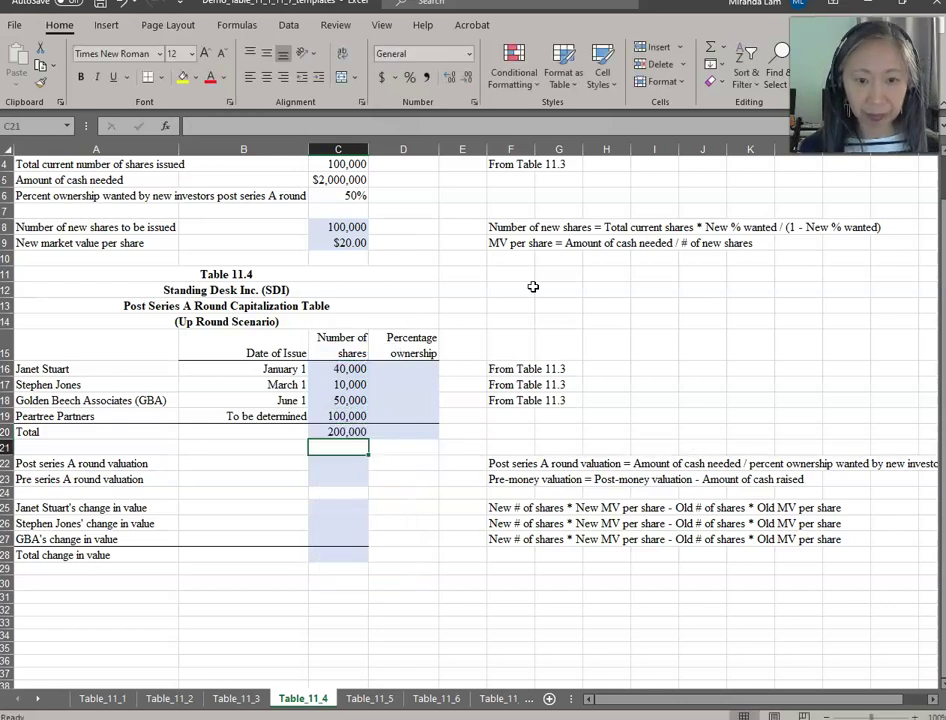
- Calculate the first shareholder's percentage ownership in D16 with an absolute reference to total shares, =C16/$C$20
click(403, 369)
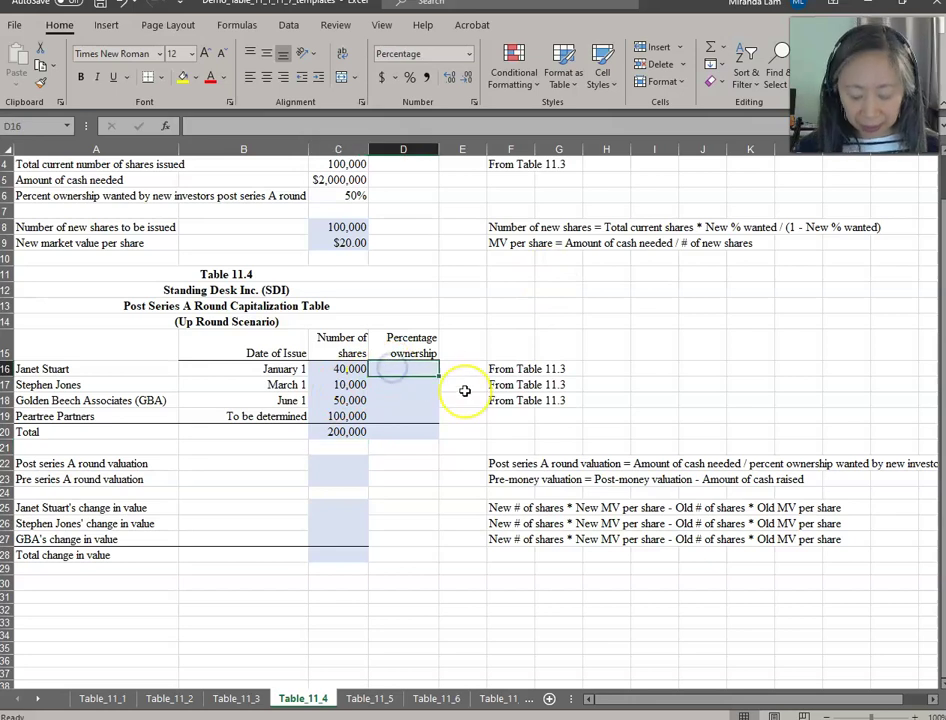
text(=)
key(Left)
text(/)
key(Left)
key(Down)
key(Down)
key(Down)
key(Down)
key(F4)
key(Return)
- Copy the ownership formula from D16 down through D19, pasting formulas only, and check the formula in D19
key(Up)
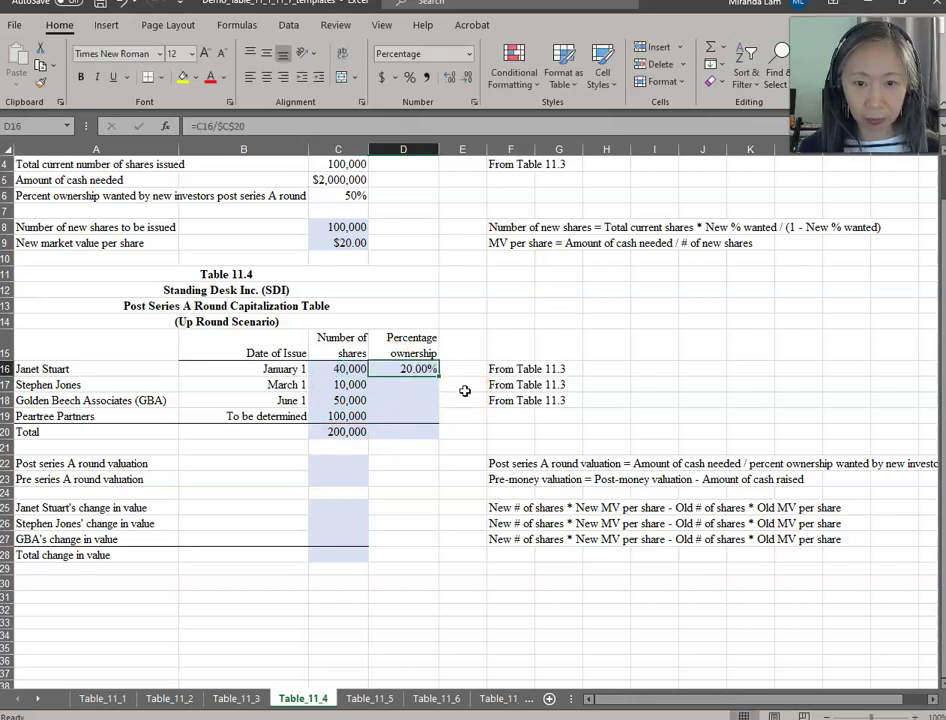
key(ctrl+c)
key(shift+Down)
key(shift+Down)
key(shift+Down)
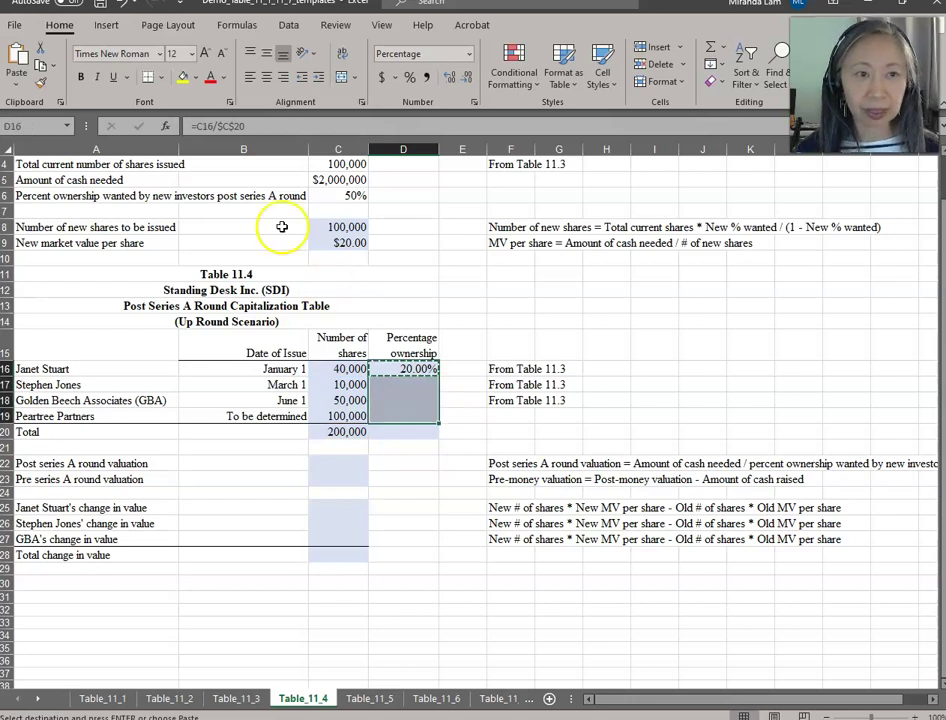
click(17, 88)
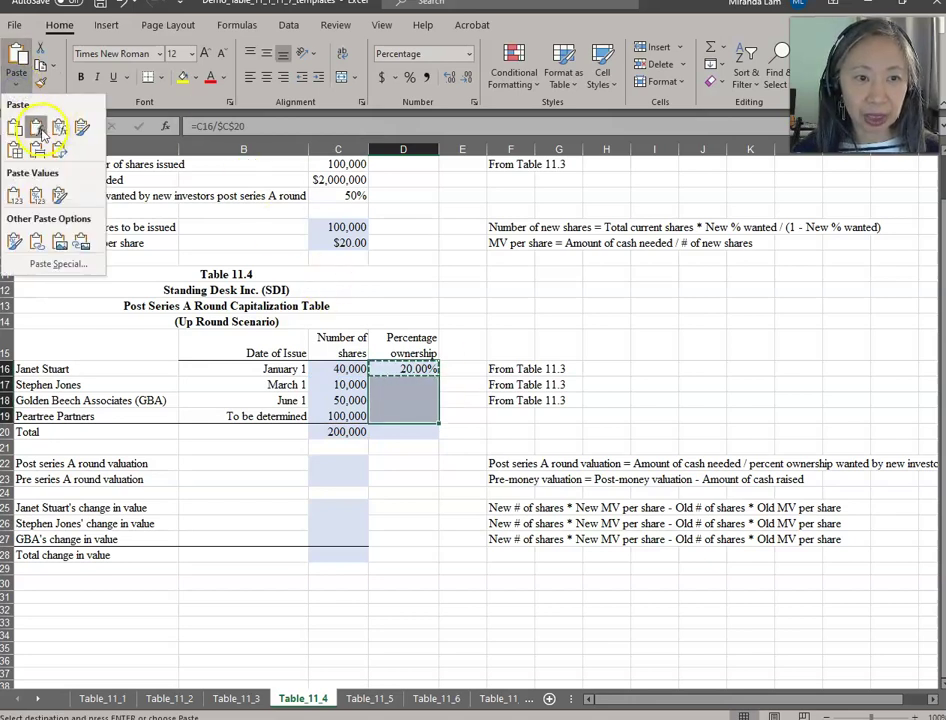
click(38, 127)
key(Escape)
click(418, 416)
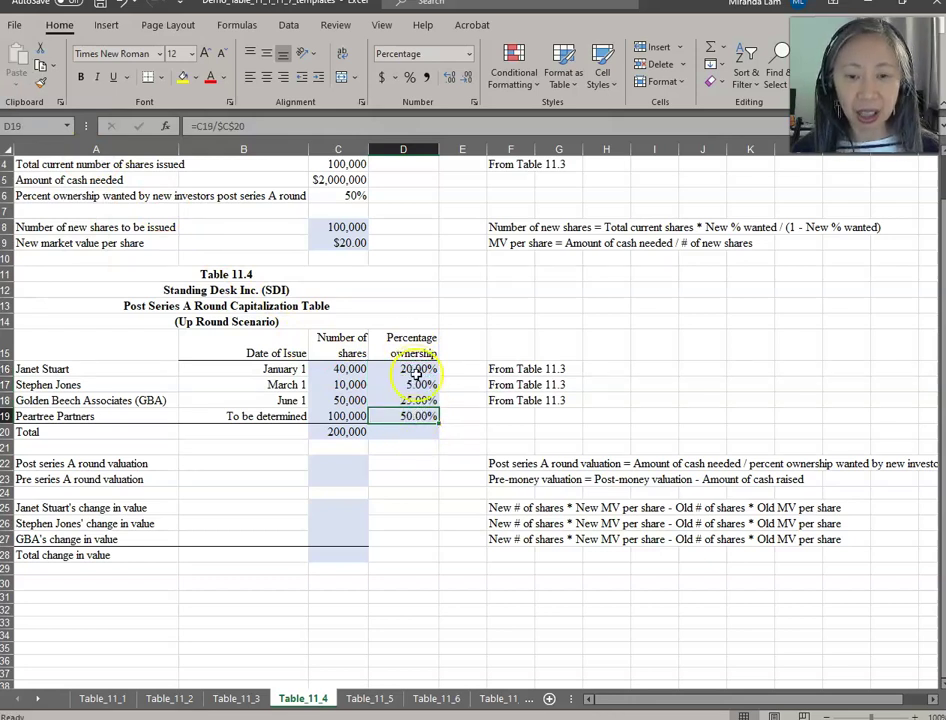
- Compare the existing shareholders' ownership percentages on Table_11_4 with those on Table_11_3
click(240, 700)
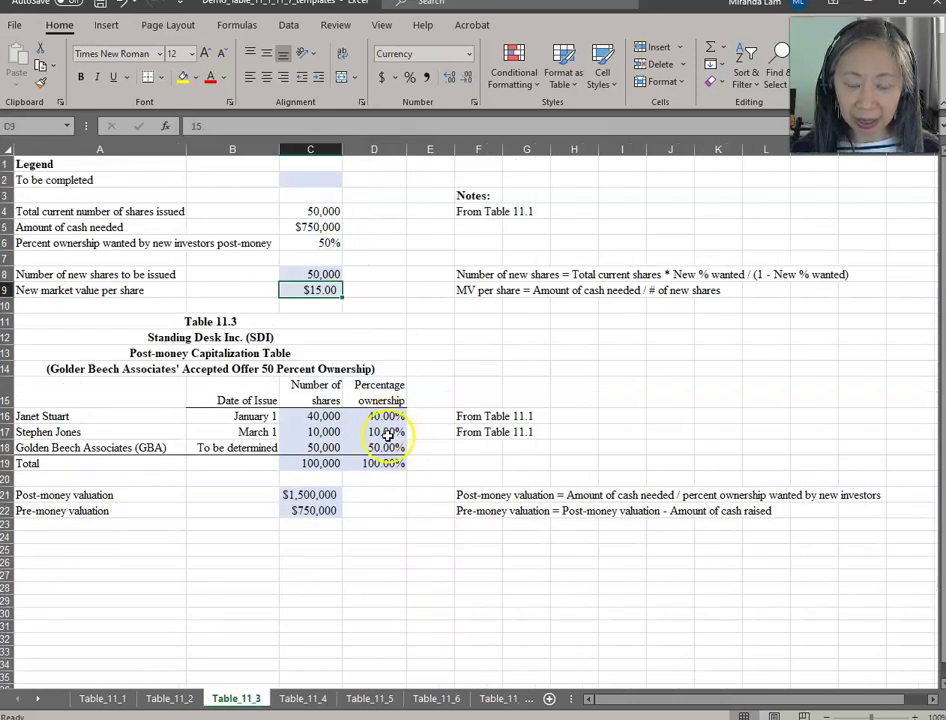
click(304, 700)
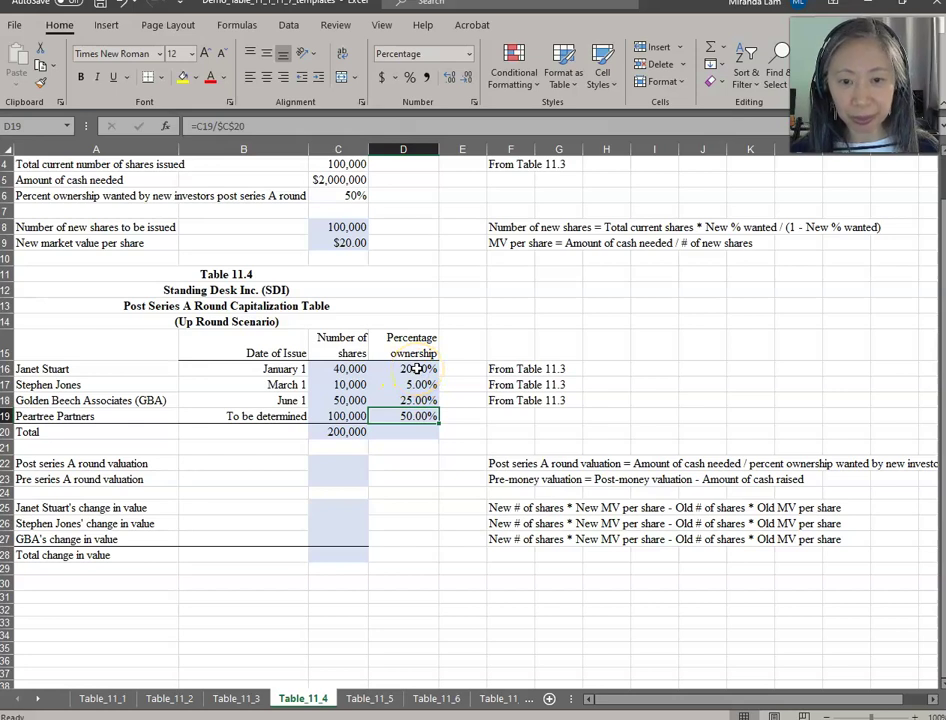
click(240, 699)
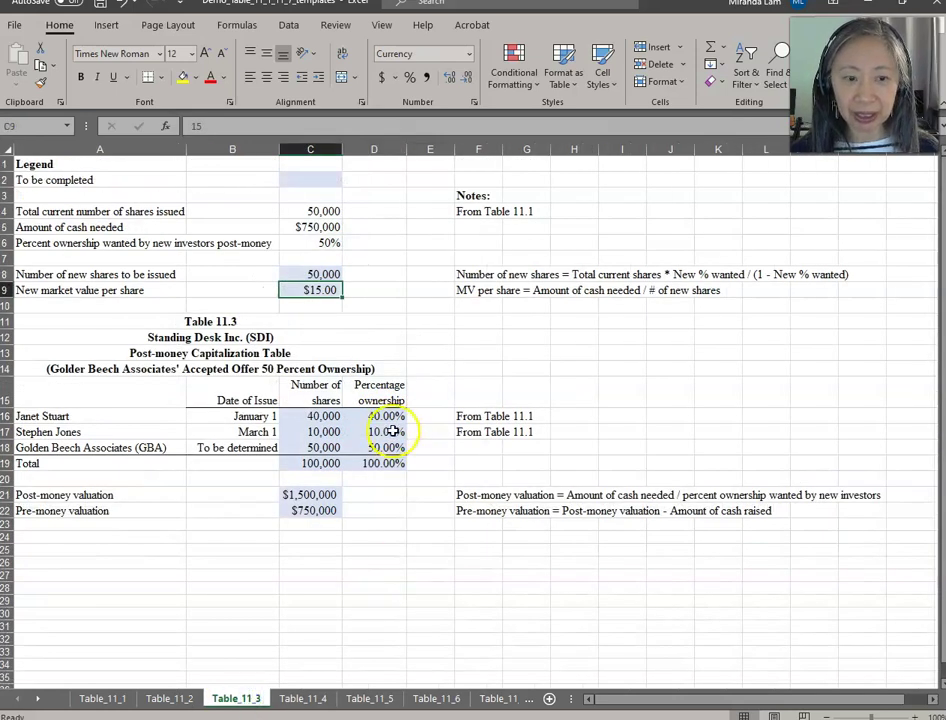
click(300, 699)
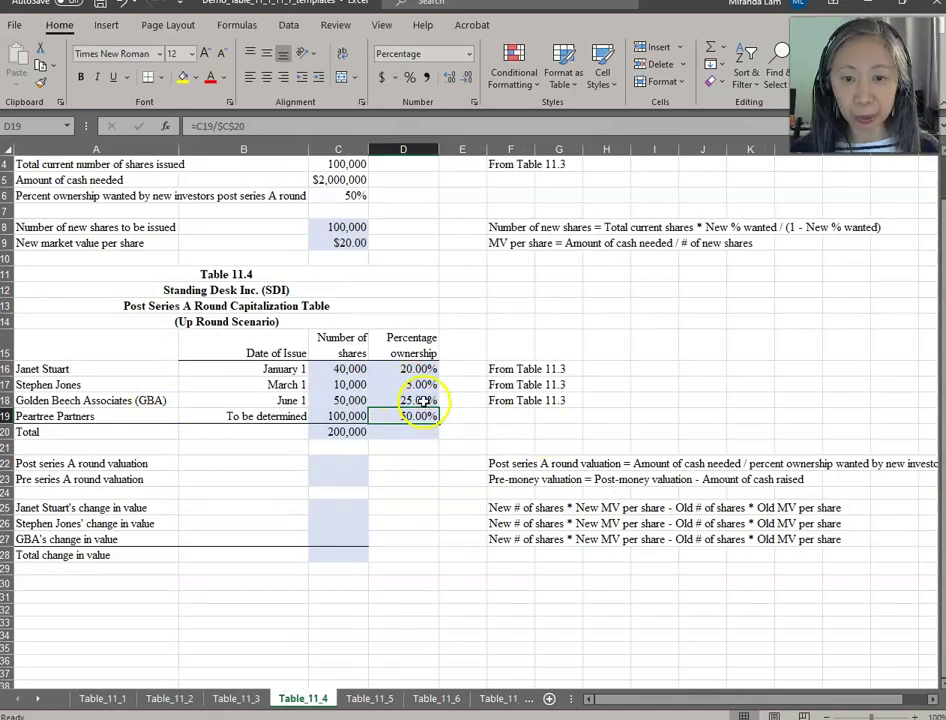
- Total the percentage ownership in D20 with a SUM of D16:D19
click(406, 432)
text(=sum()
key(Up)
key(shift+Up)
key(shift+Up)
key(shift+Up)
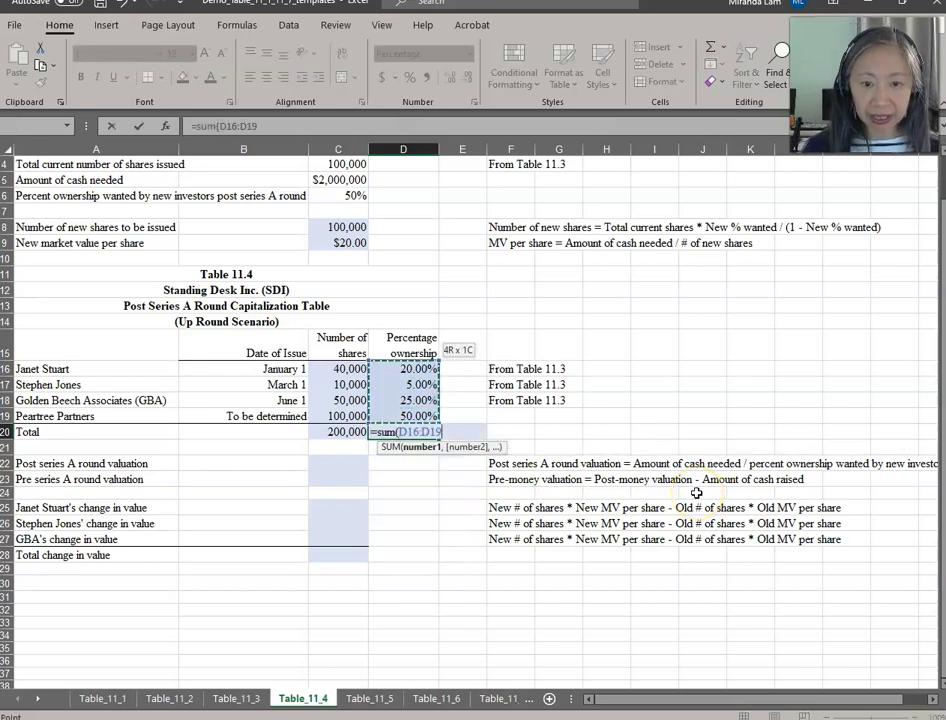
key(Return)
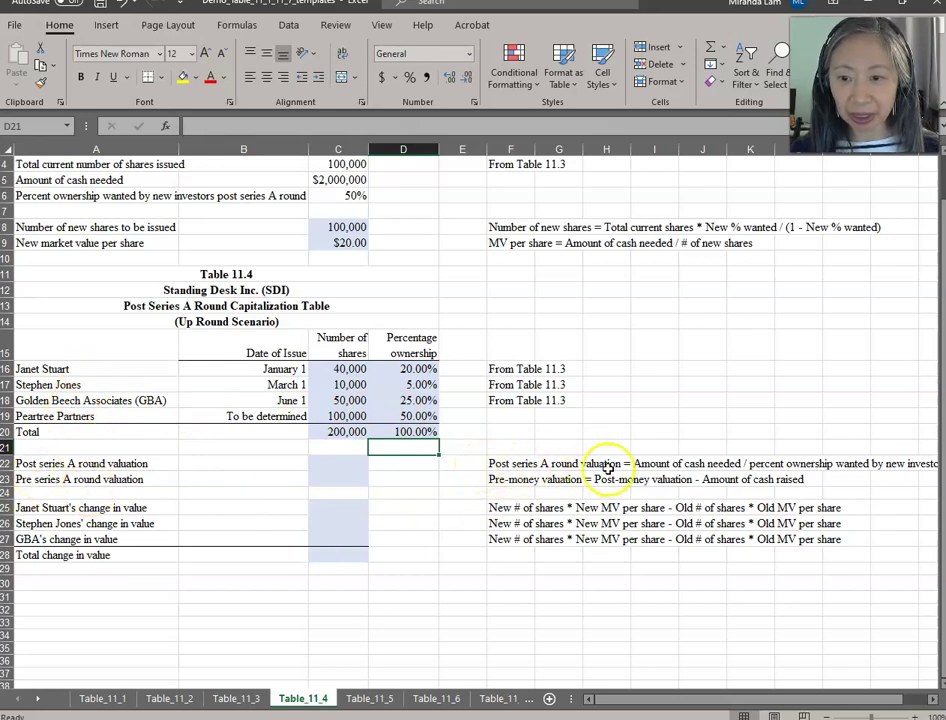
- Calculate the post series A round valuation in C22 as cash needed divided by the new investors' percent ownership, =C5/C6
click(337, 465)
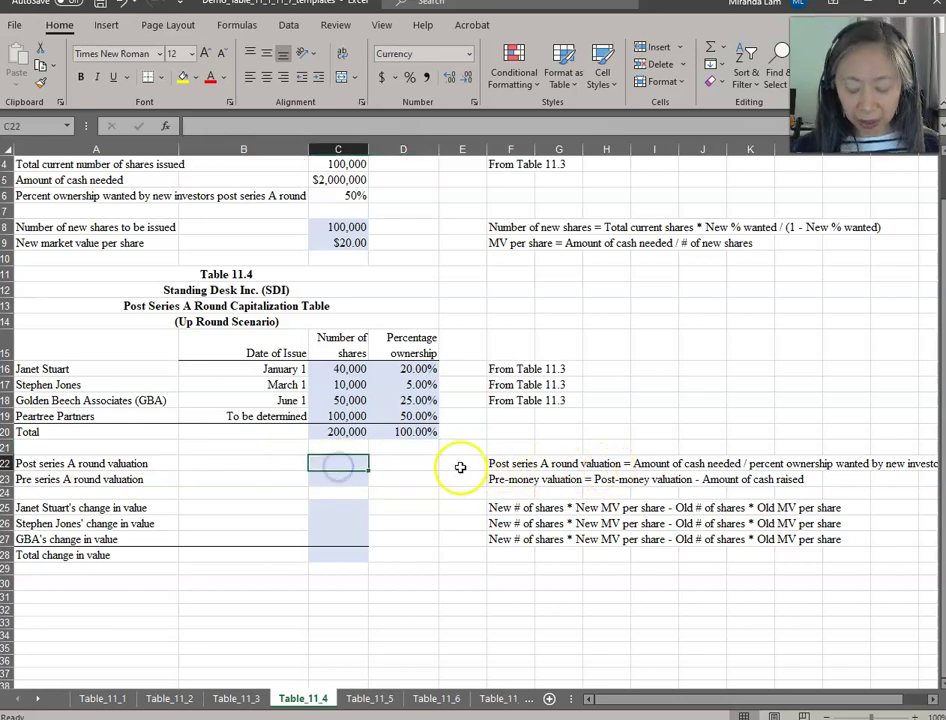
text(=)
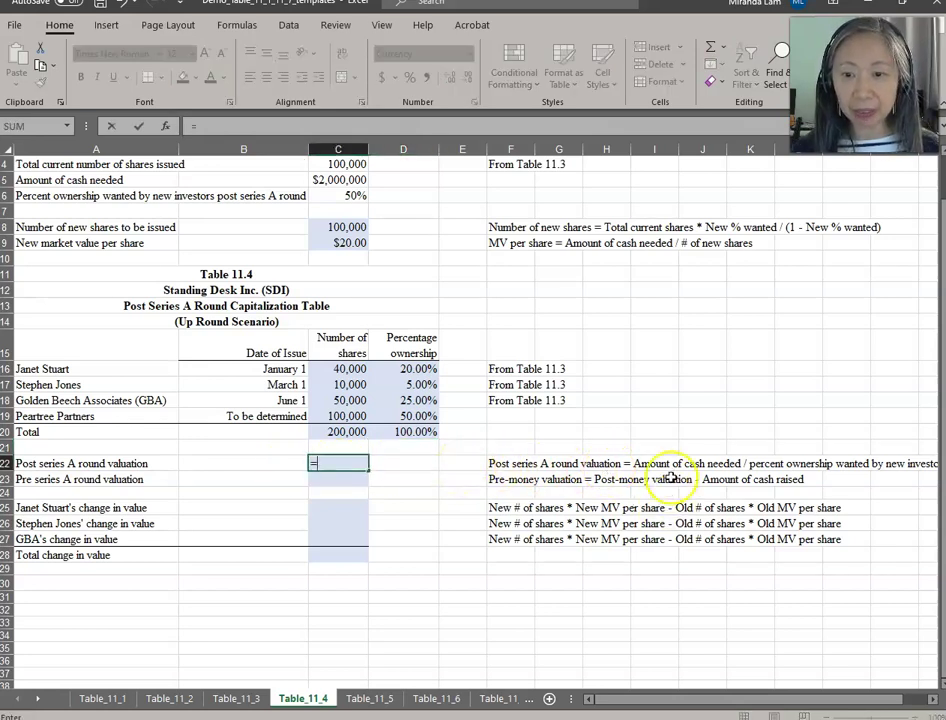
click(338, 179)
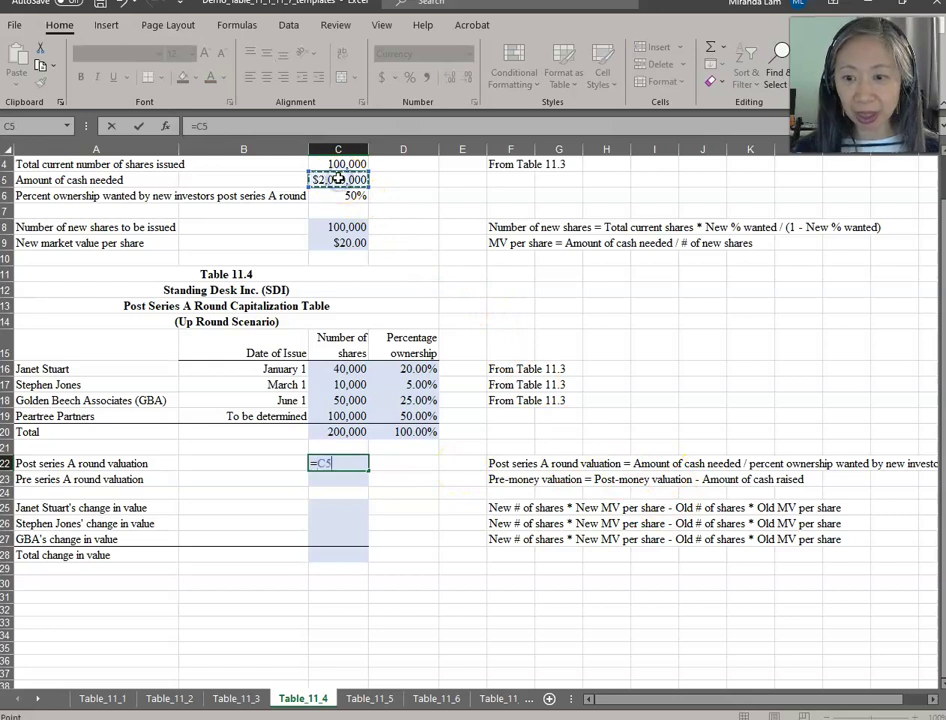
text(/)
click(343, 196)
key(Return)
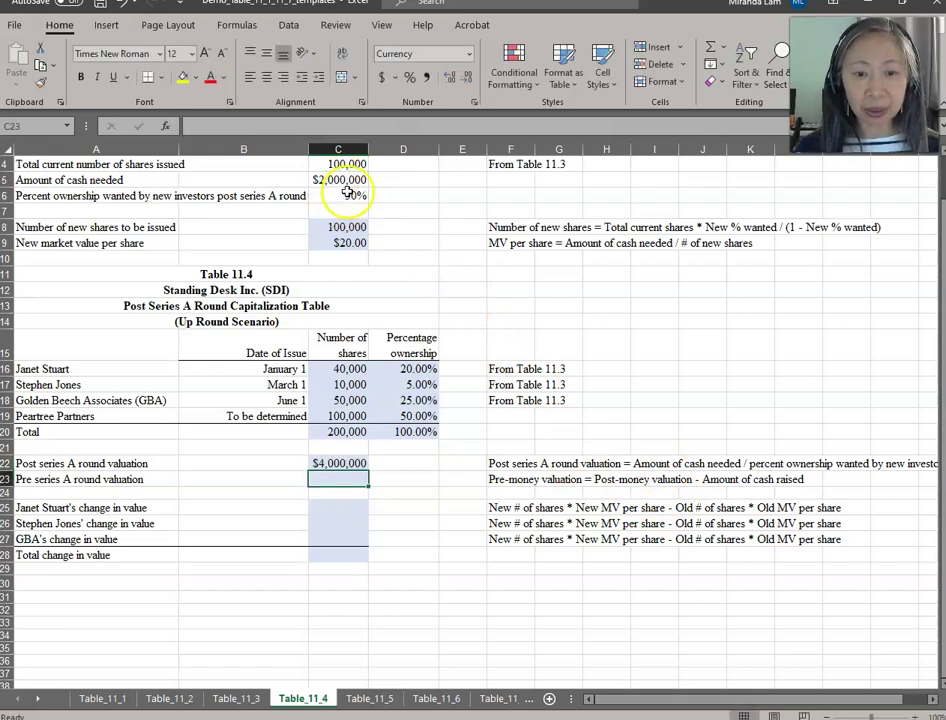
- Calculate the pre series A round valuation in C23 by subtracting the cash needed from the post-round valuation, =C22-C5
click(349, 465)
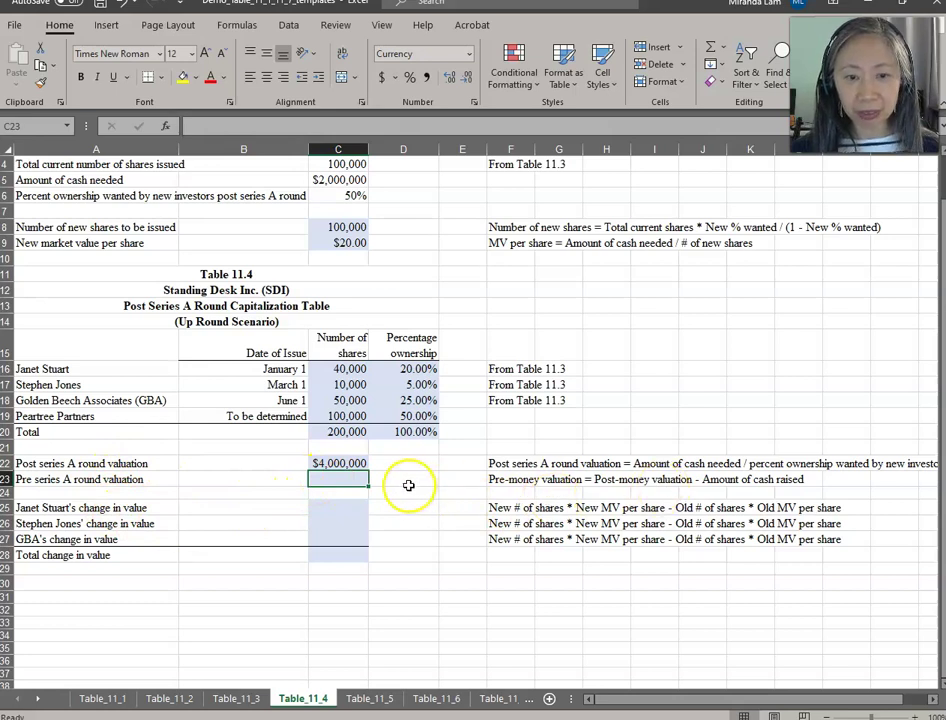
text(=)
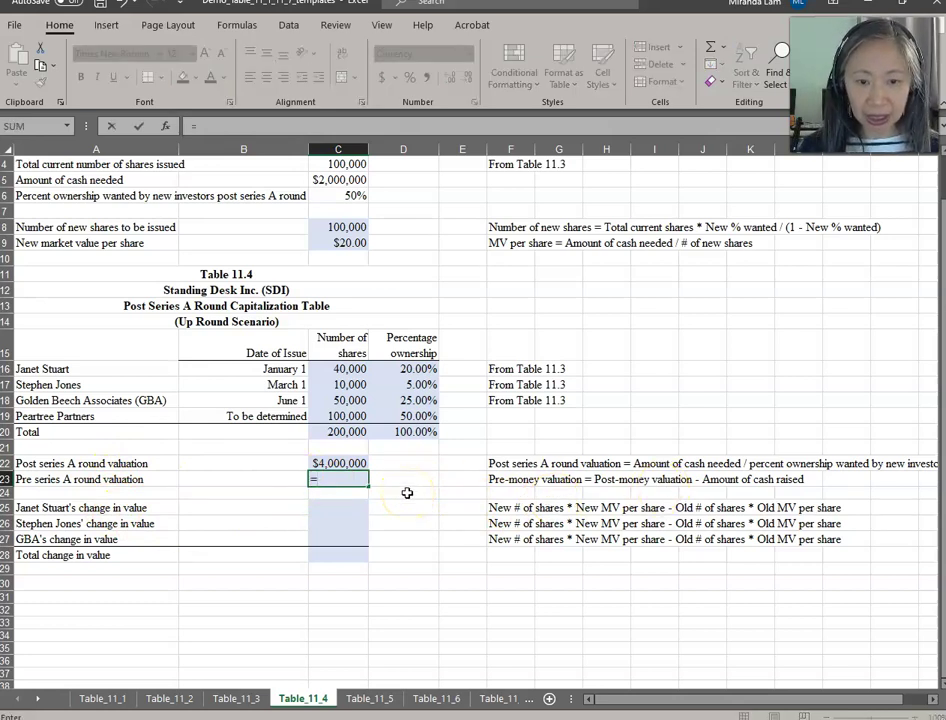
key(Up)
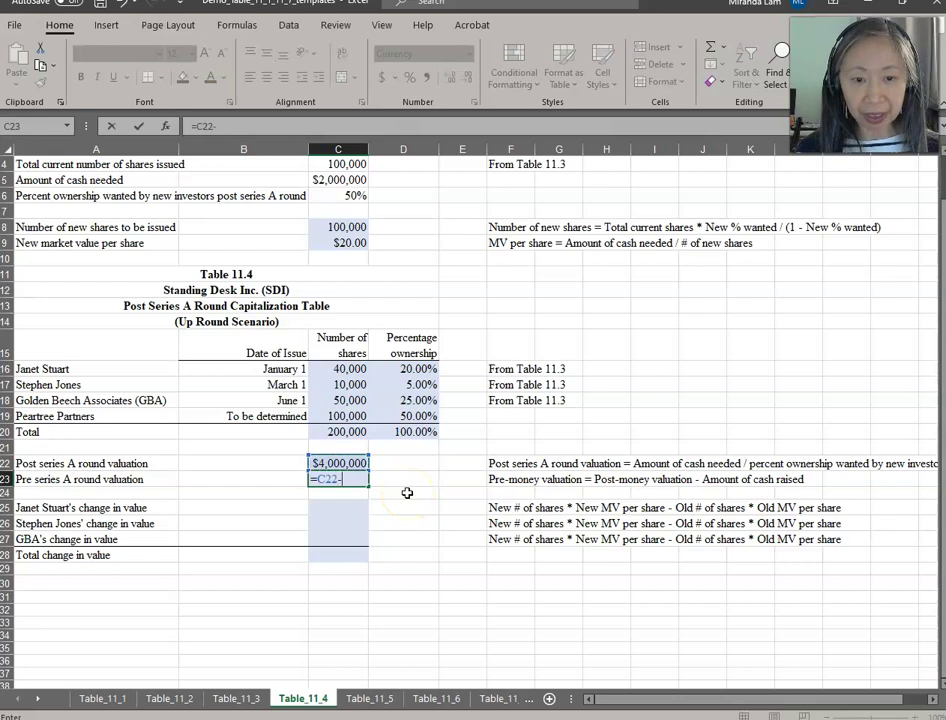
text(-)
click(345, 178)
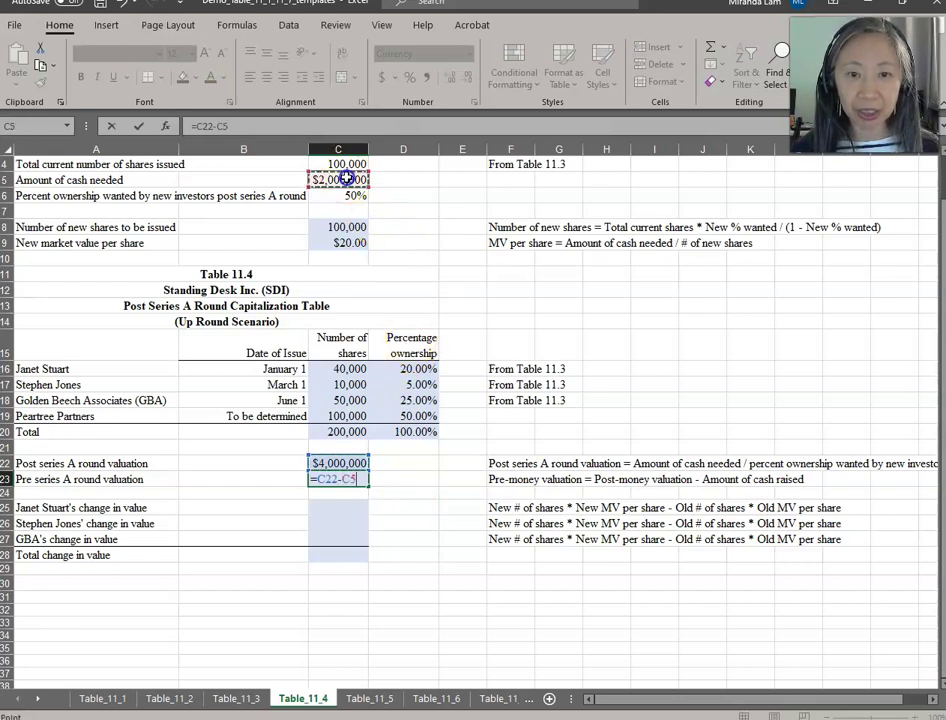
key(Return)
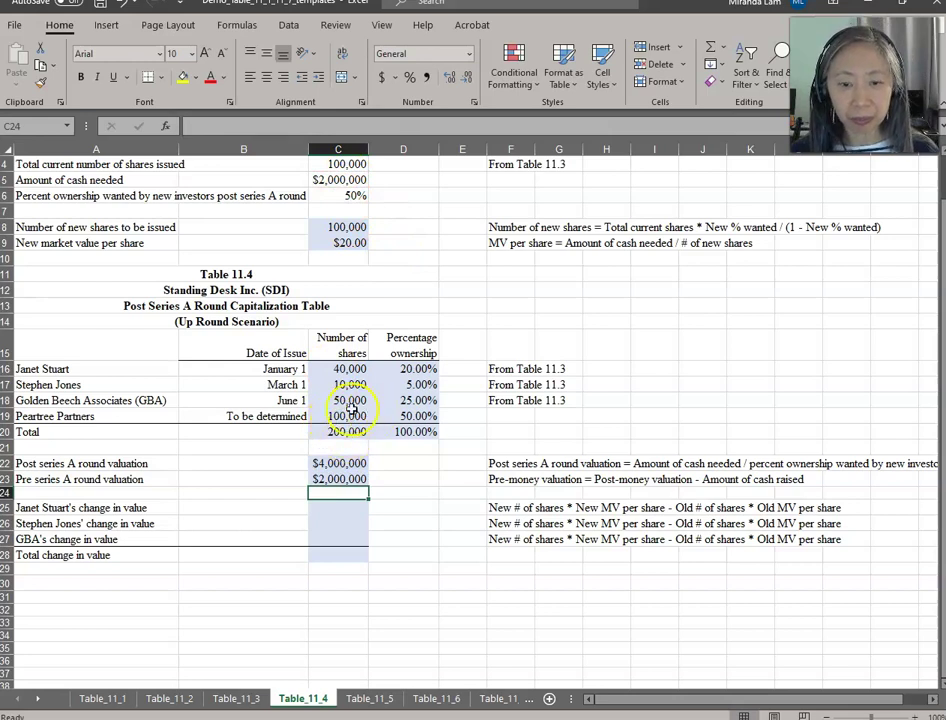
- Calculate the first shareholder's change in value in C25 from new and old shares and market values, =C16*C9-Table_11_3!C16*Table_11_3!C9
click(351, 507)
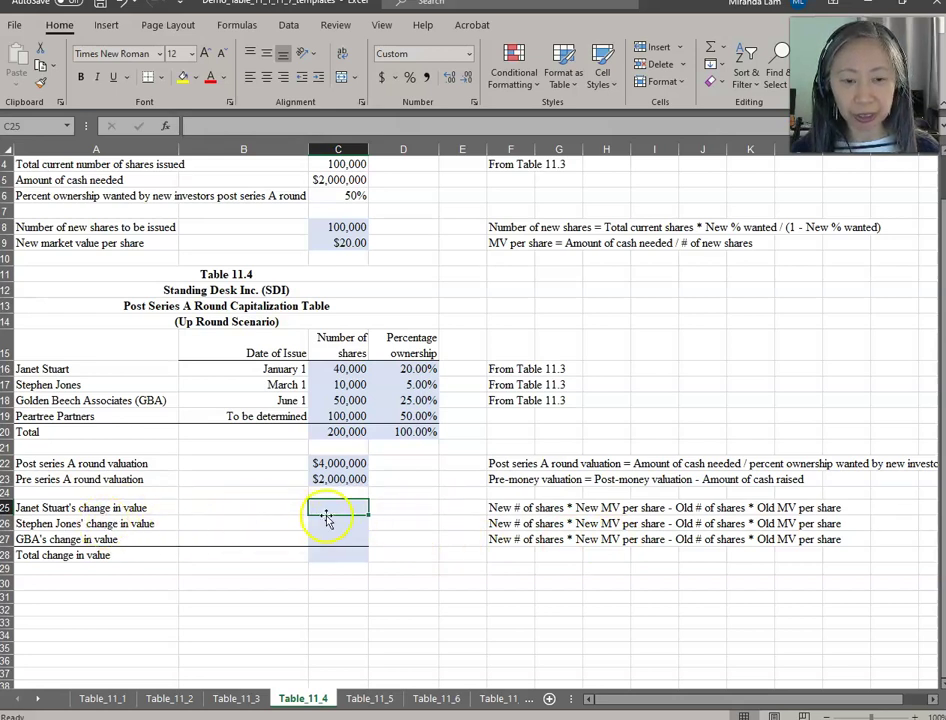
text(=)
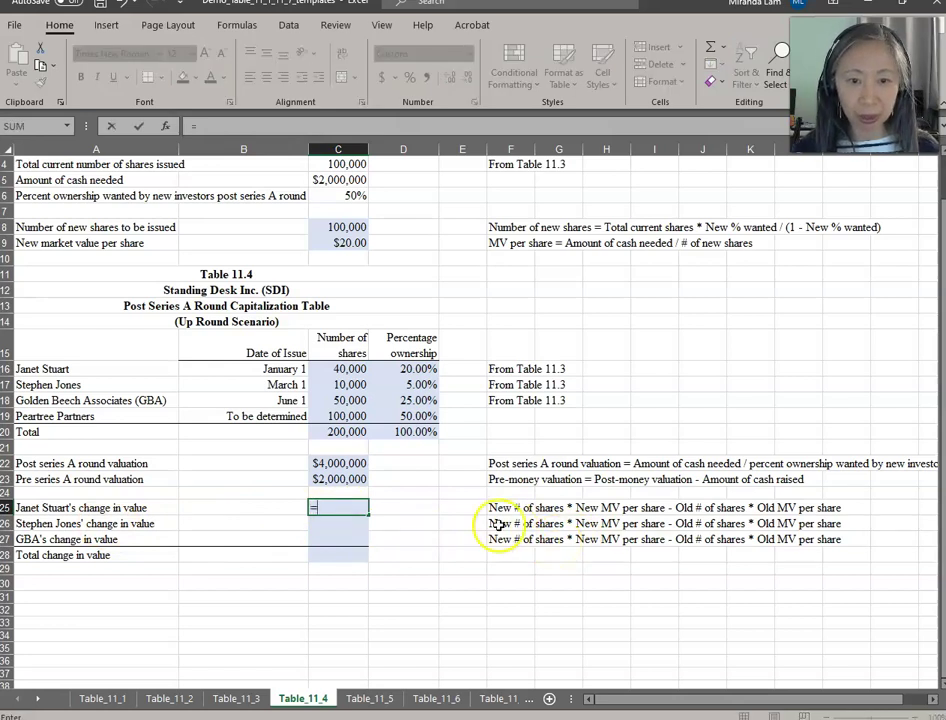
click(340, 368)
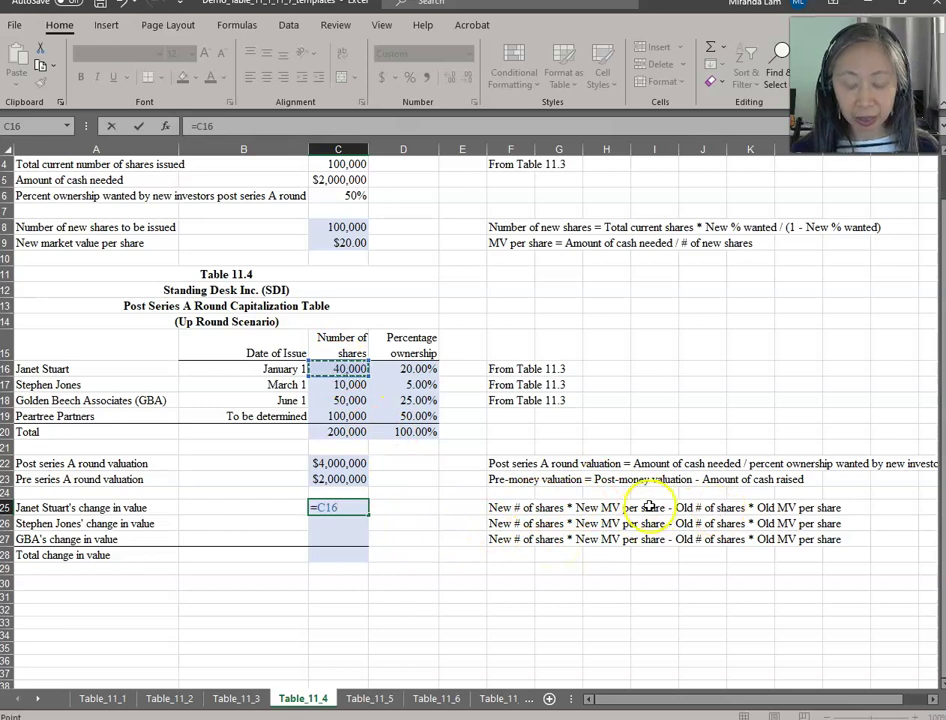
text(*)
click(345, 243)
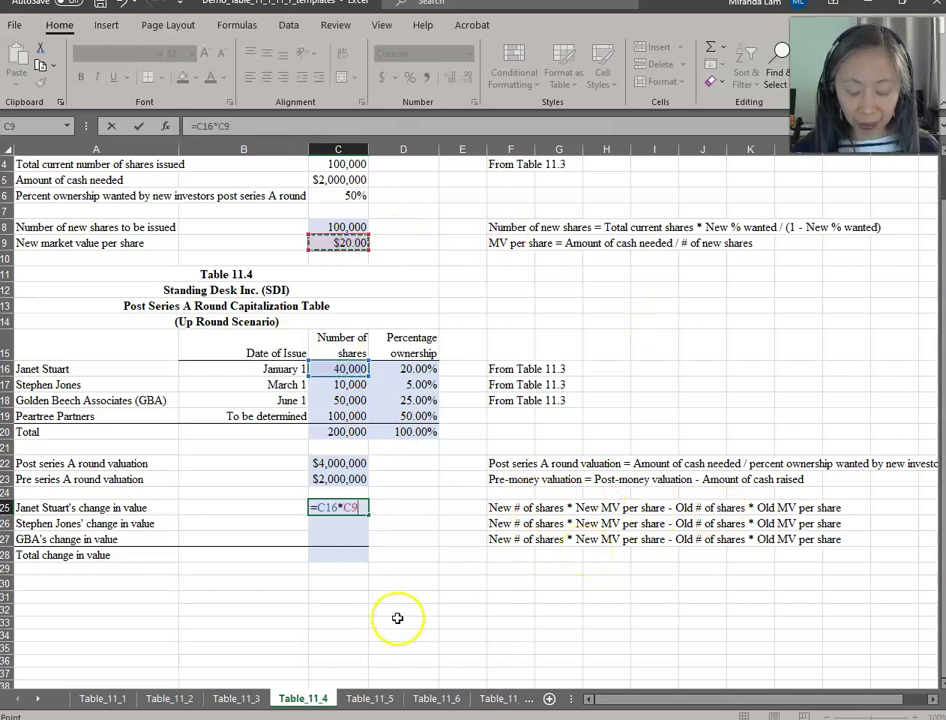
text(-)
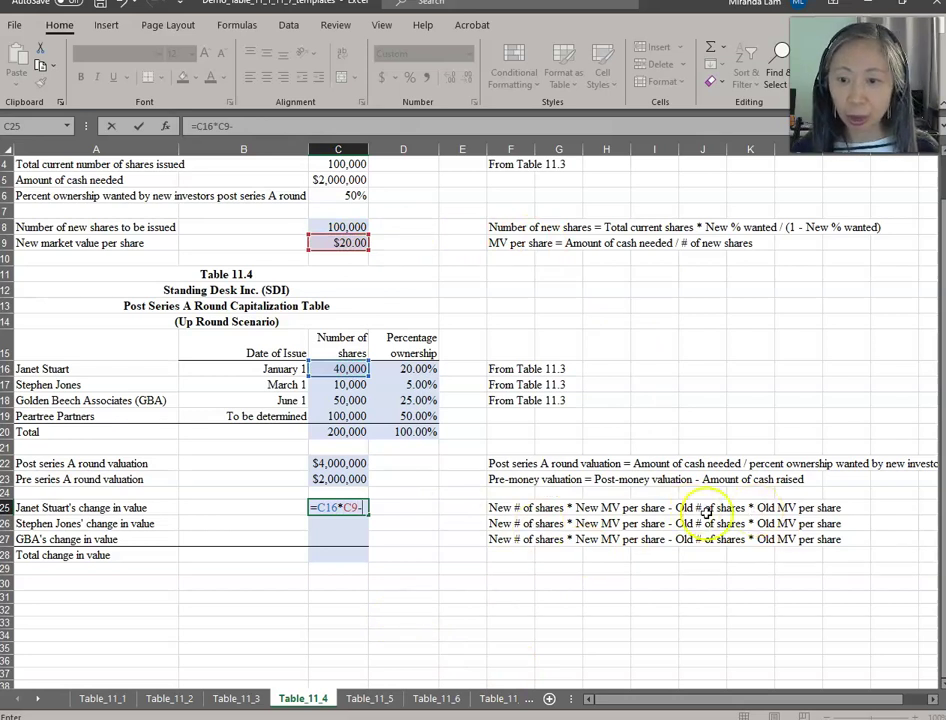
click(232, 700)
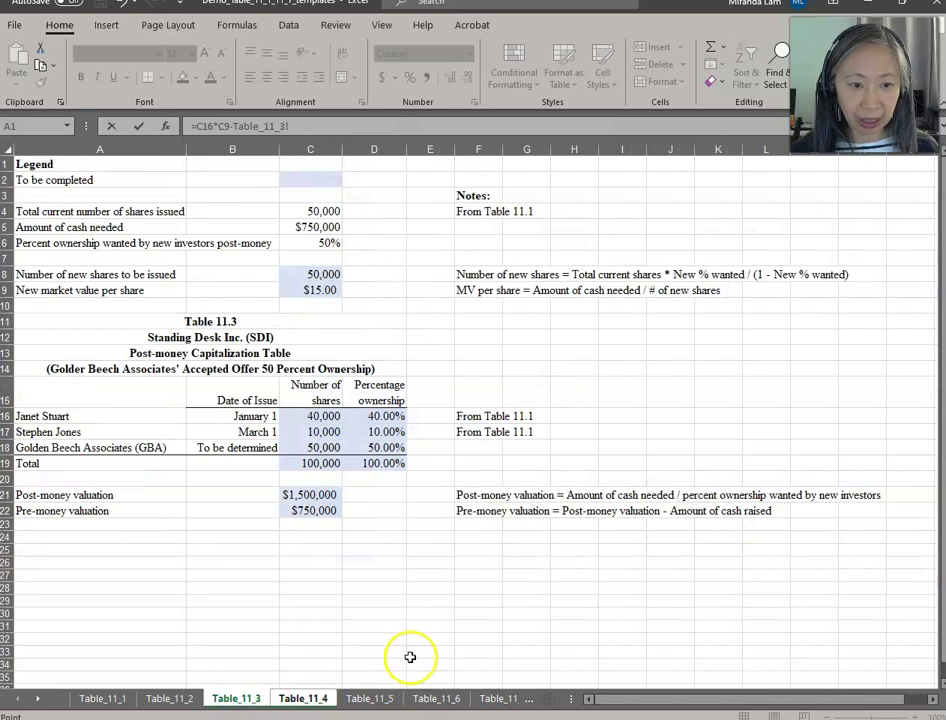
click(308, 416)
text(*)
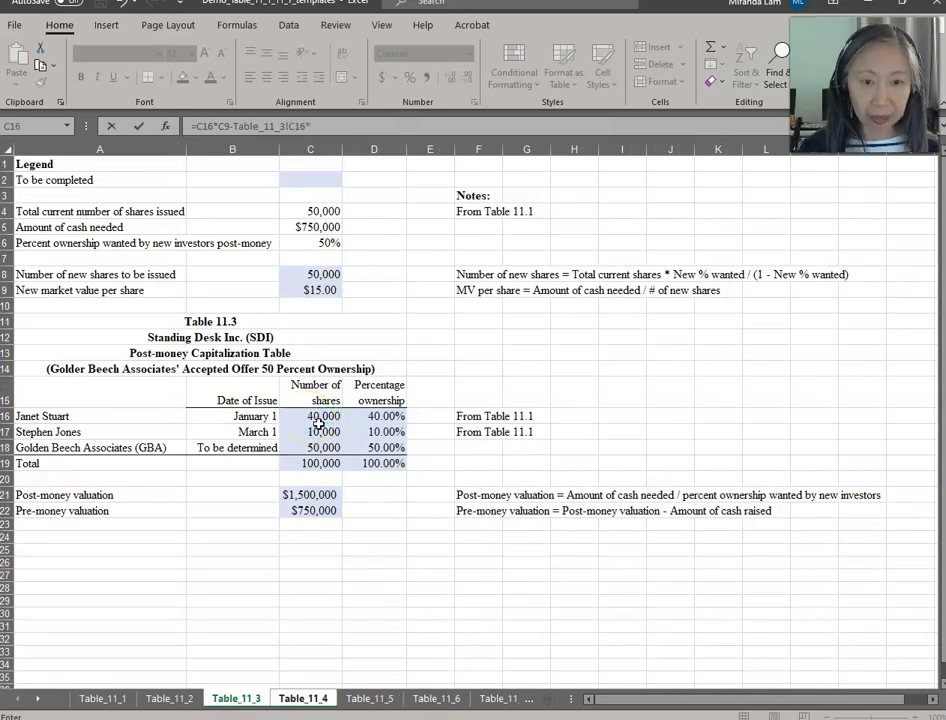
click(318, 290)
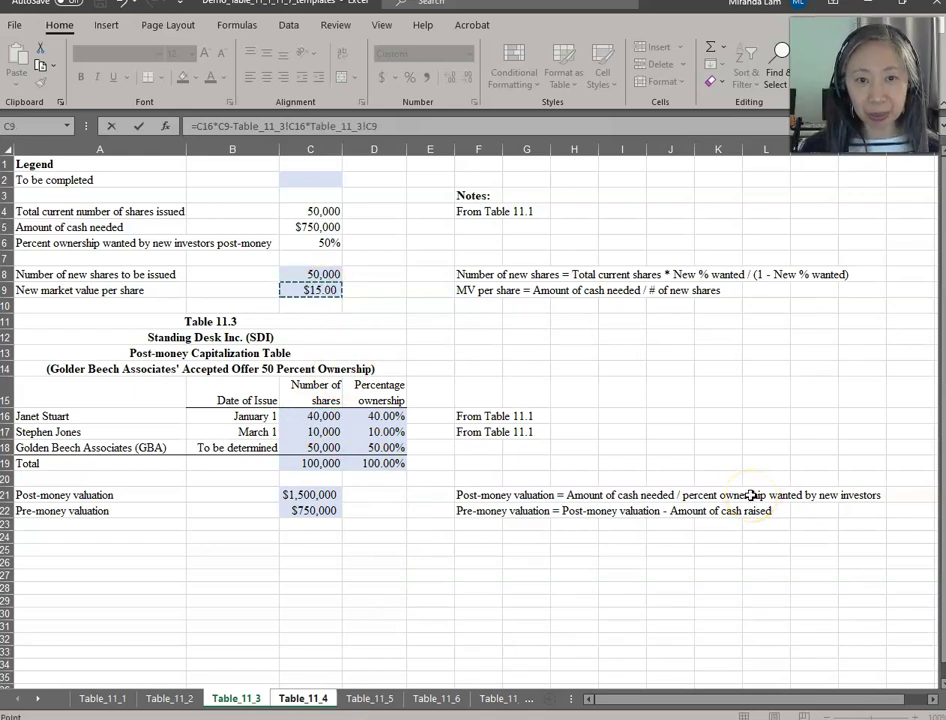
key(Return)
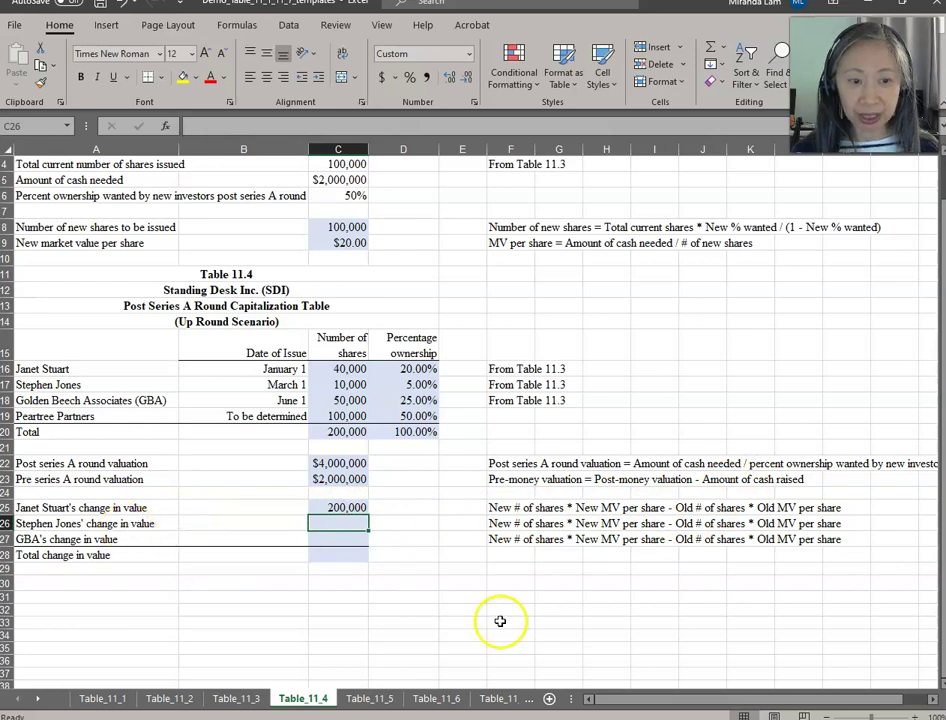
- Calculate the second shareholder's change in value in C26 with =C17*C9-Table_11_3!C17*Table_11_3!C9
text(=)
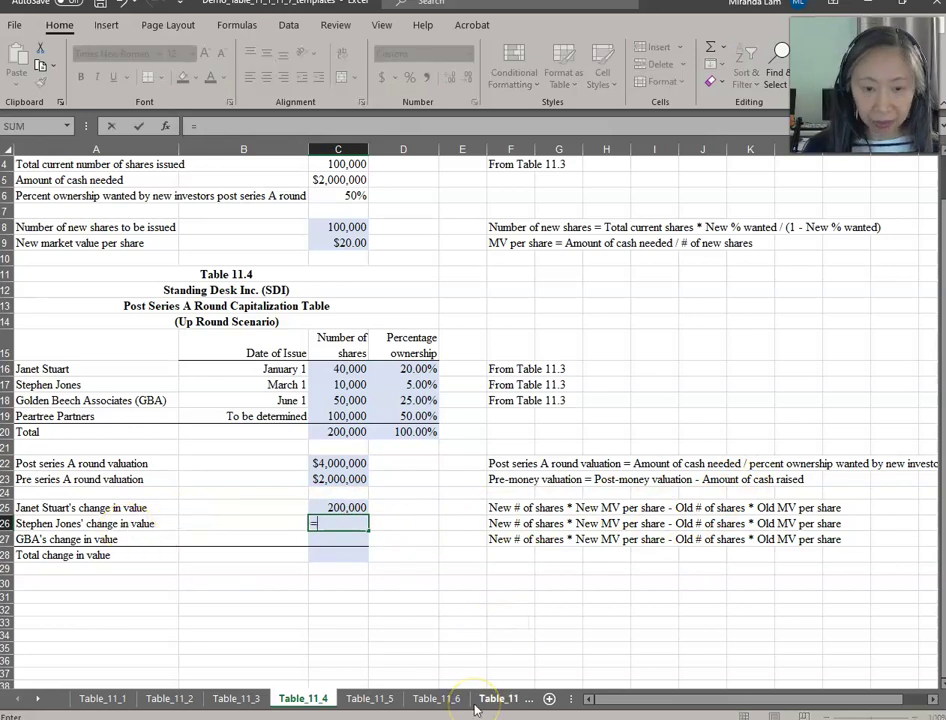
click(355, 390)
text(*)
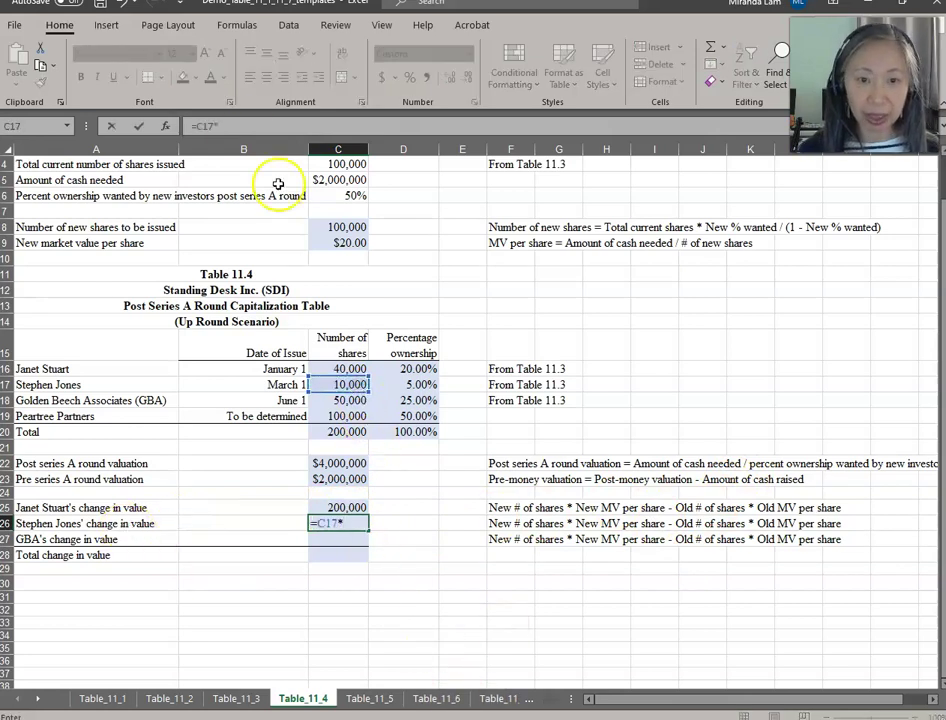
click(350, 248)
text(-)
click(238, 699)
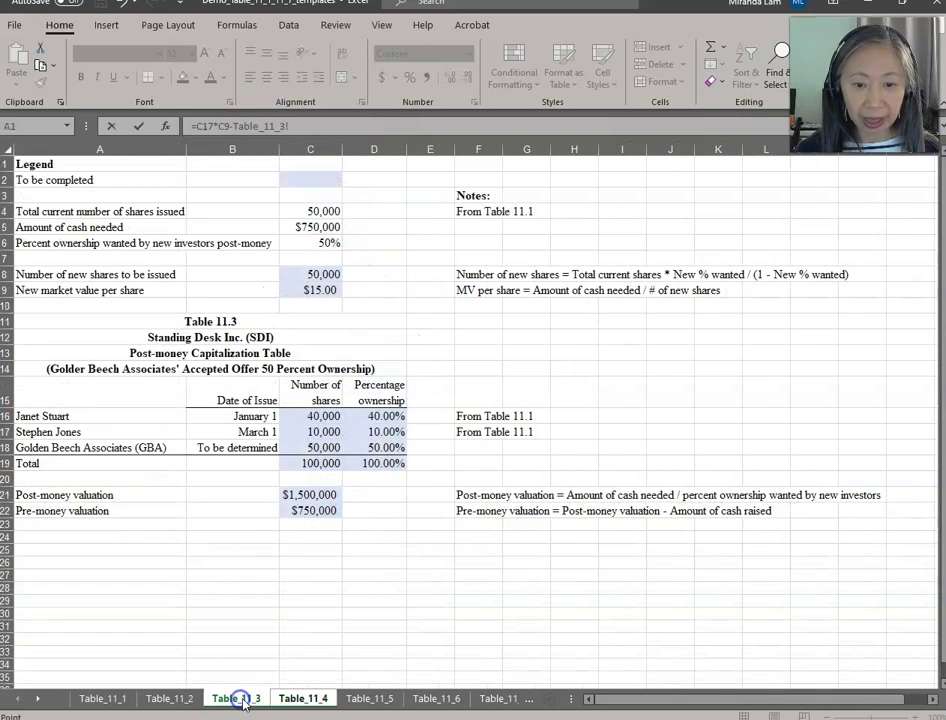
click(327, 432)
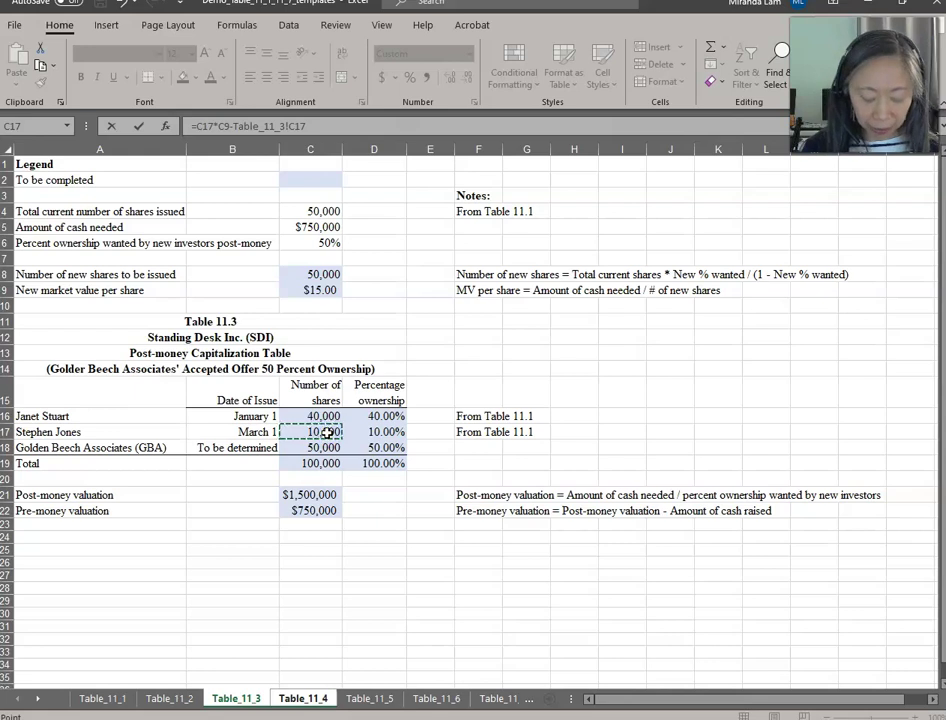
text(*)
click(326, 288)
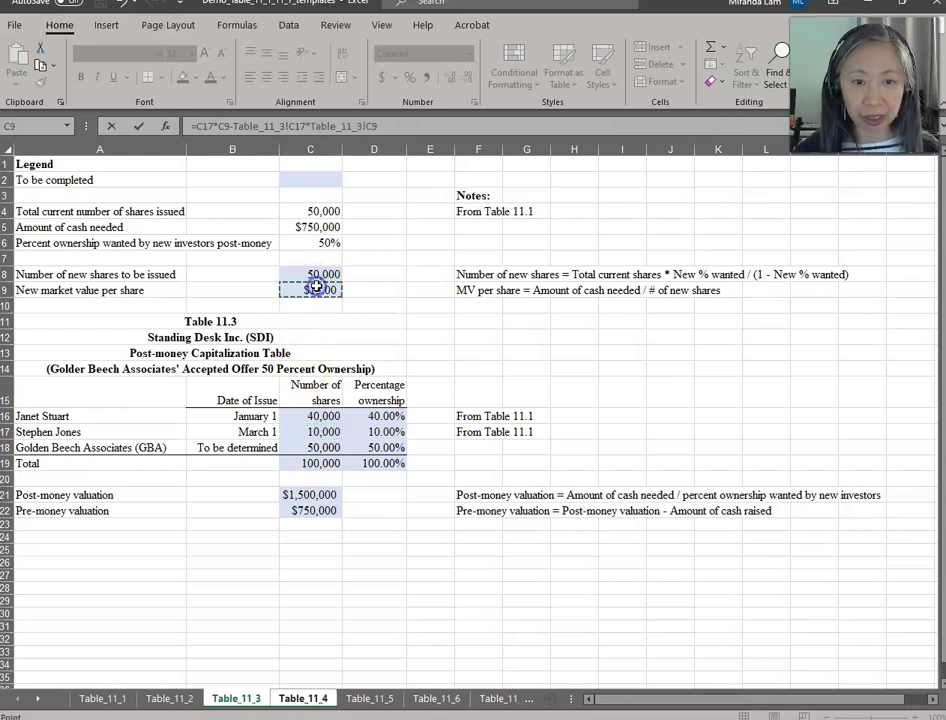
key(Return)
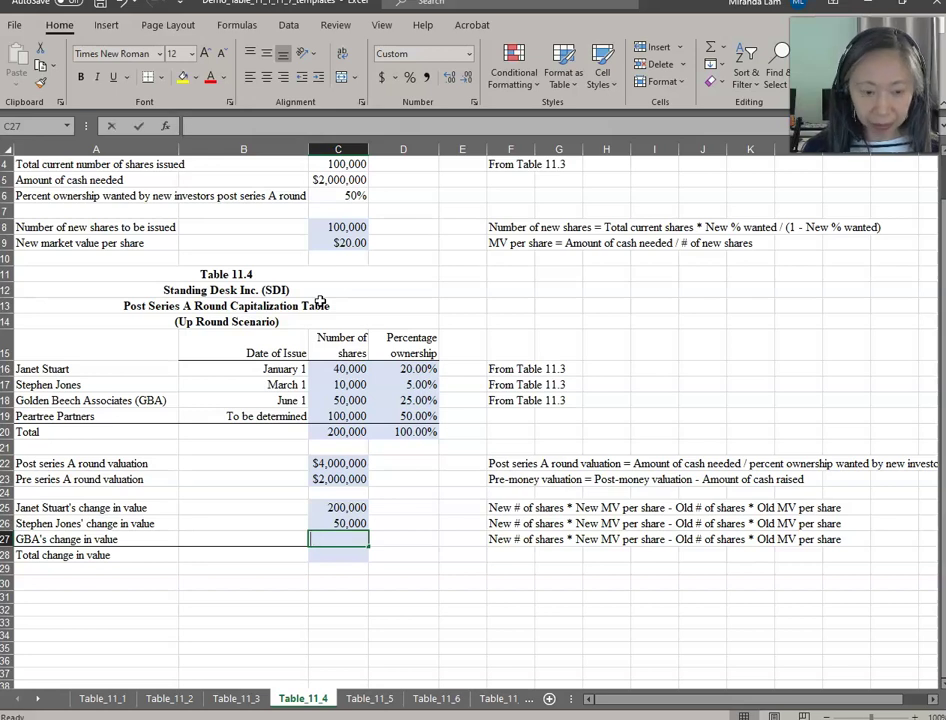
- Calculate GBA's change in value in C27 with =C18*C9-Table_11_3!C18*Table_11_3!C9
text(=)
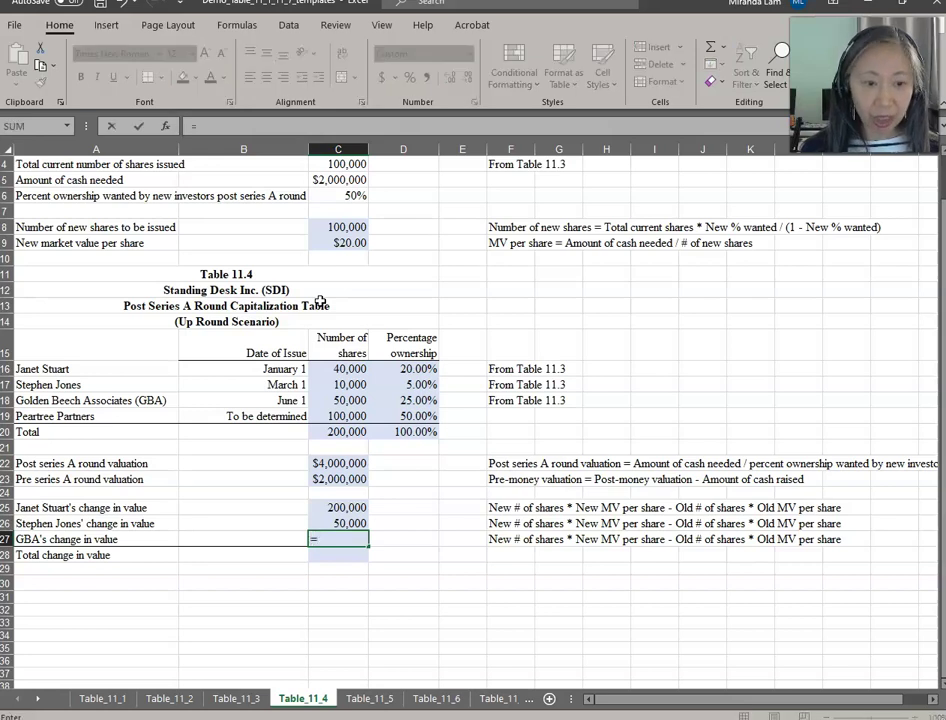
click(353, 400)
text(*)
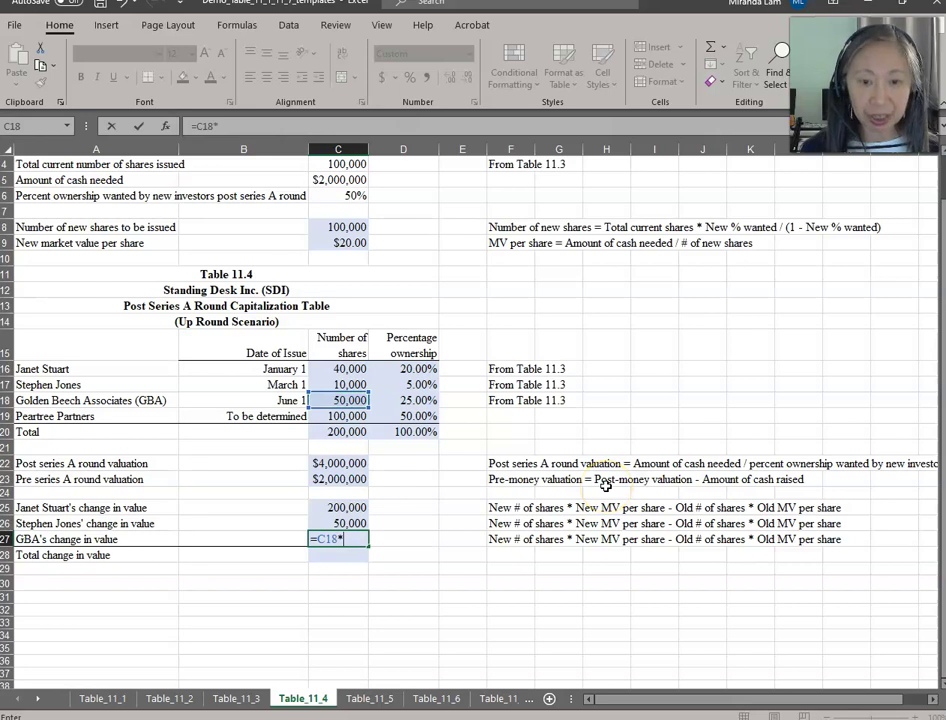
click(330, 244)
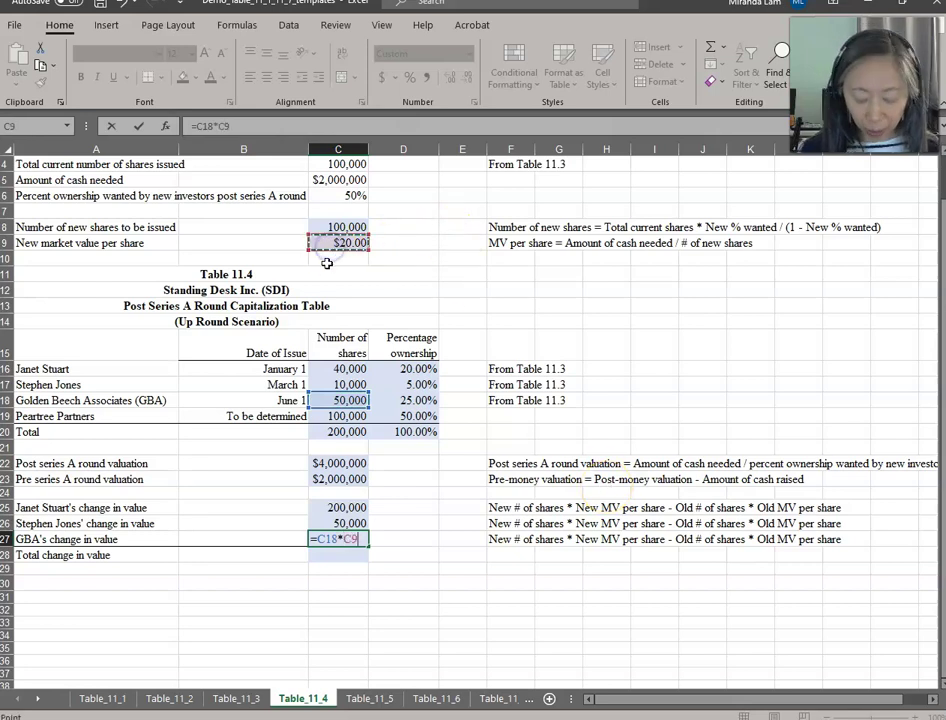
text(-)
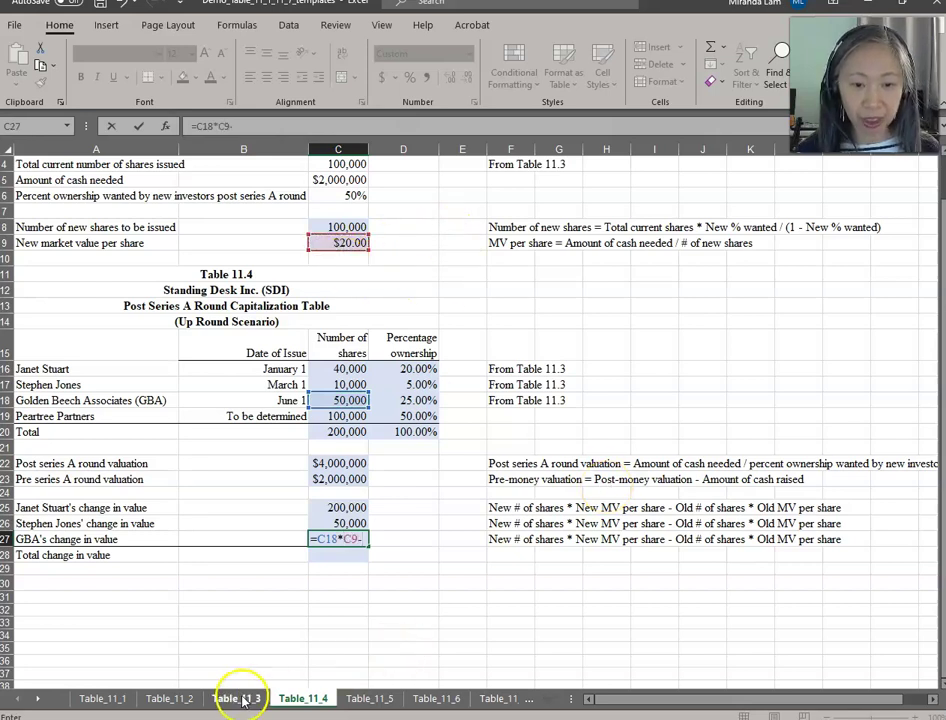
click(238, 699)
click(326, 449)
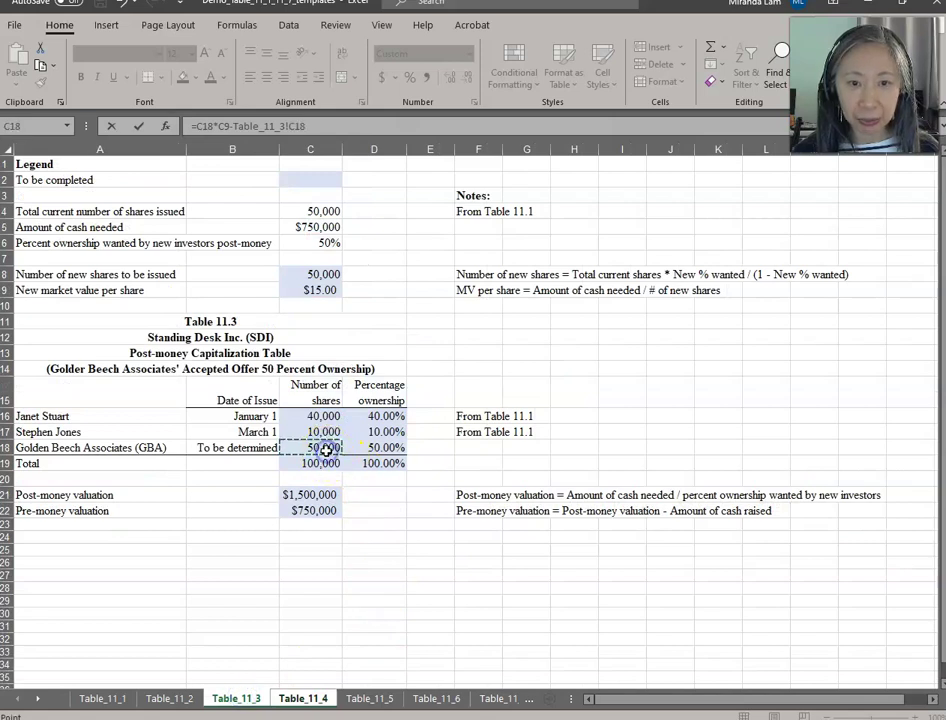
text(*)
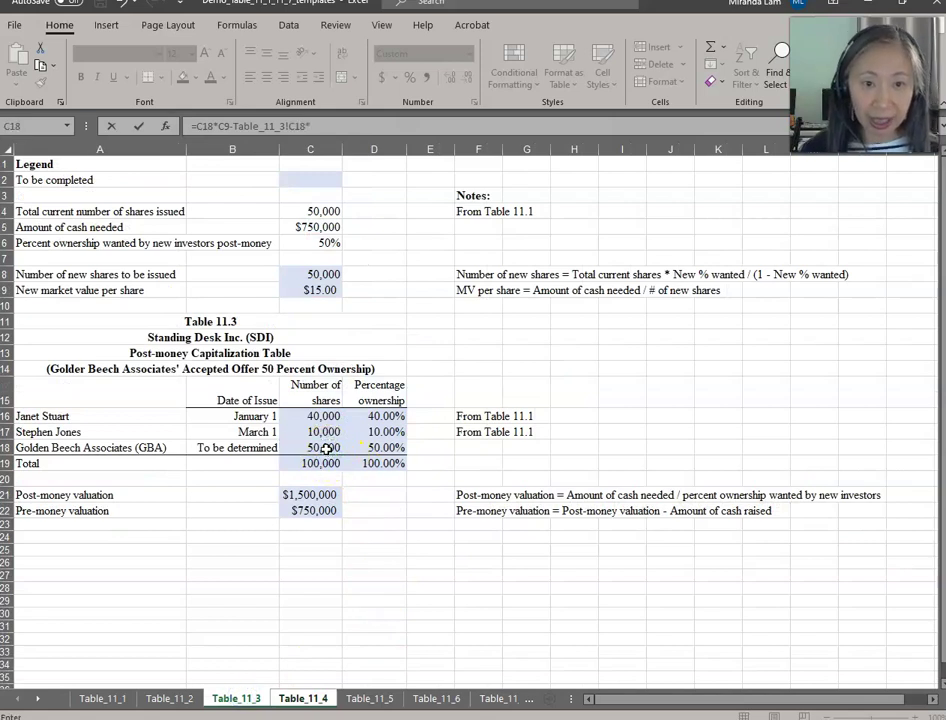
click(325, 289)
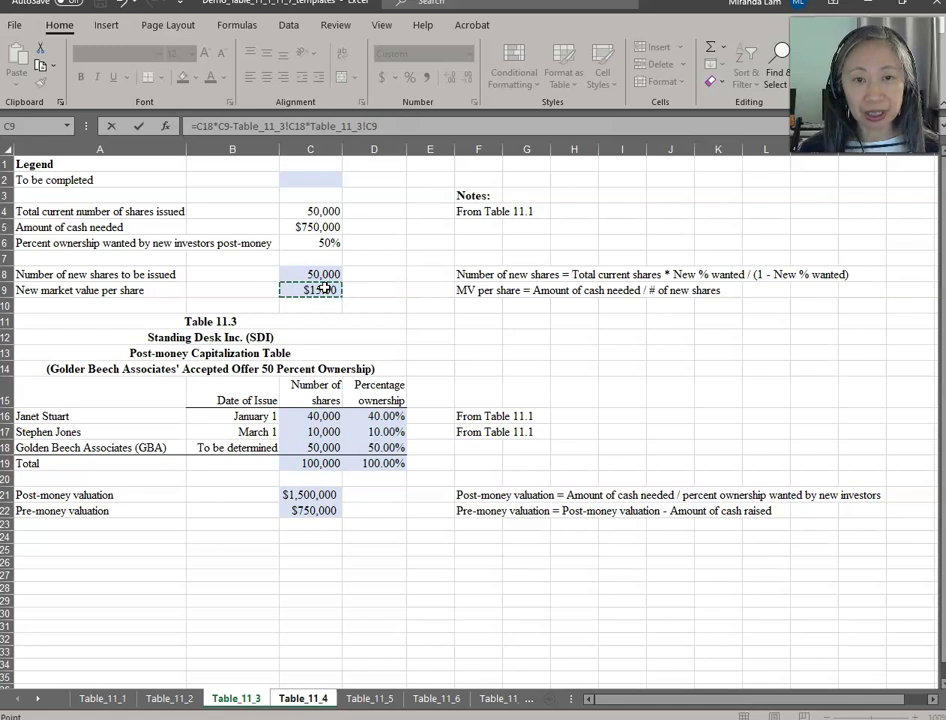
key(Return)
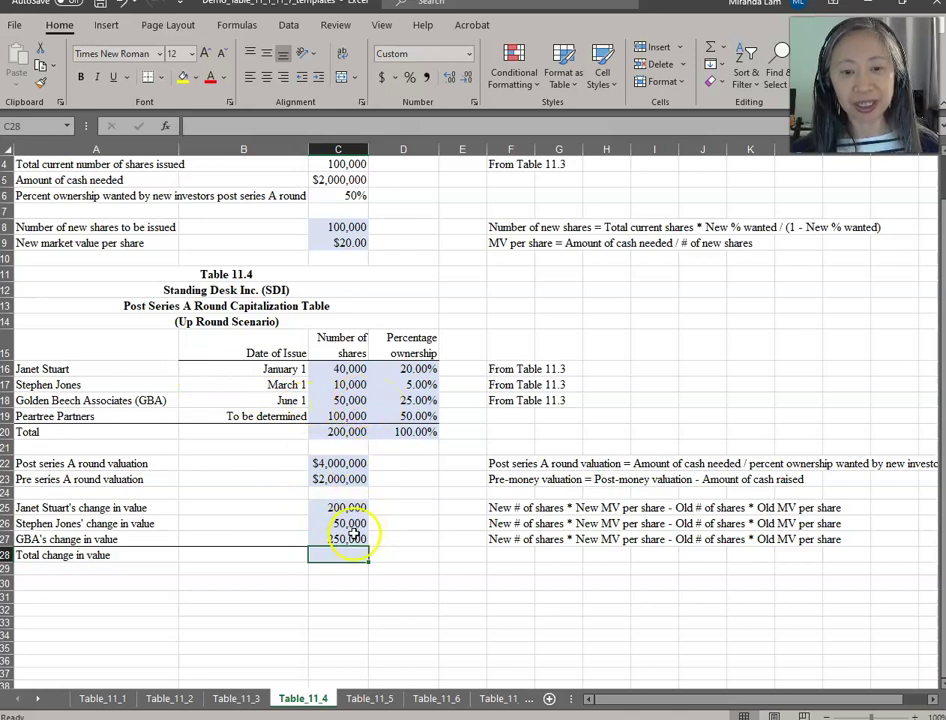
- Total the shareholders' changes in value in C28 with a SUM of C25:C27
text(=sum()
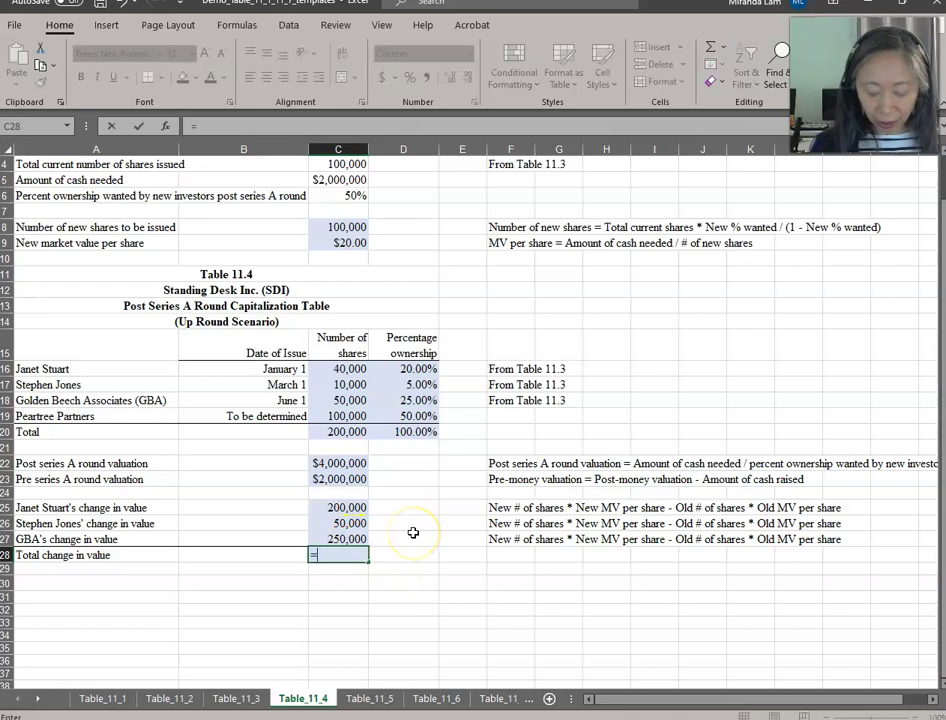
key(Up)
key(shift+Up)
key(shift+Up)
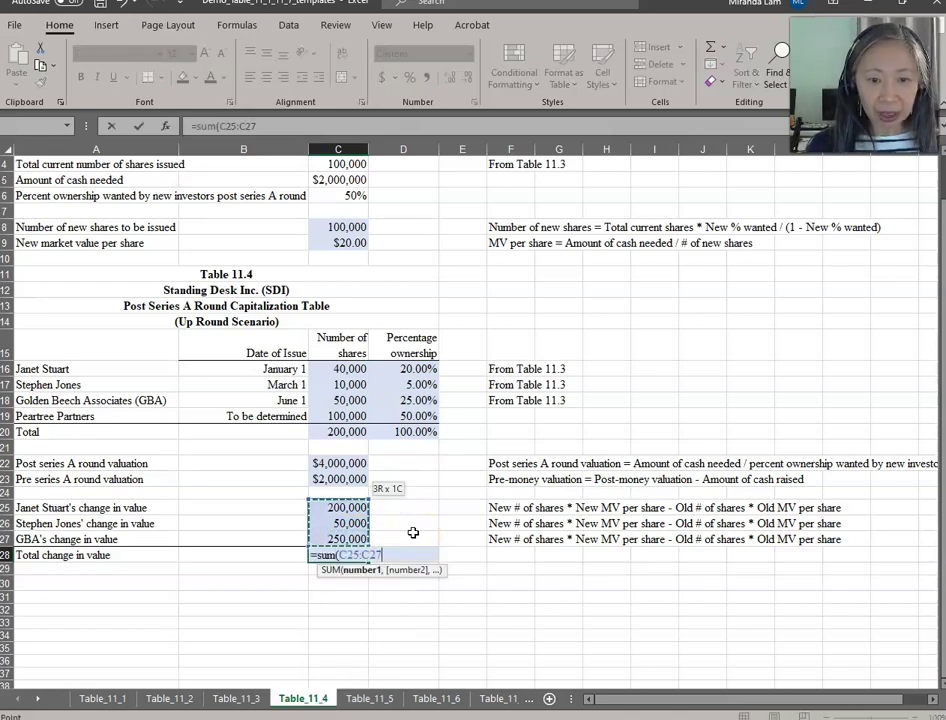
key(Return)
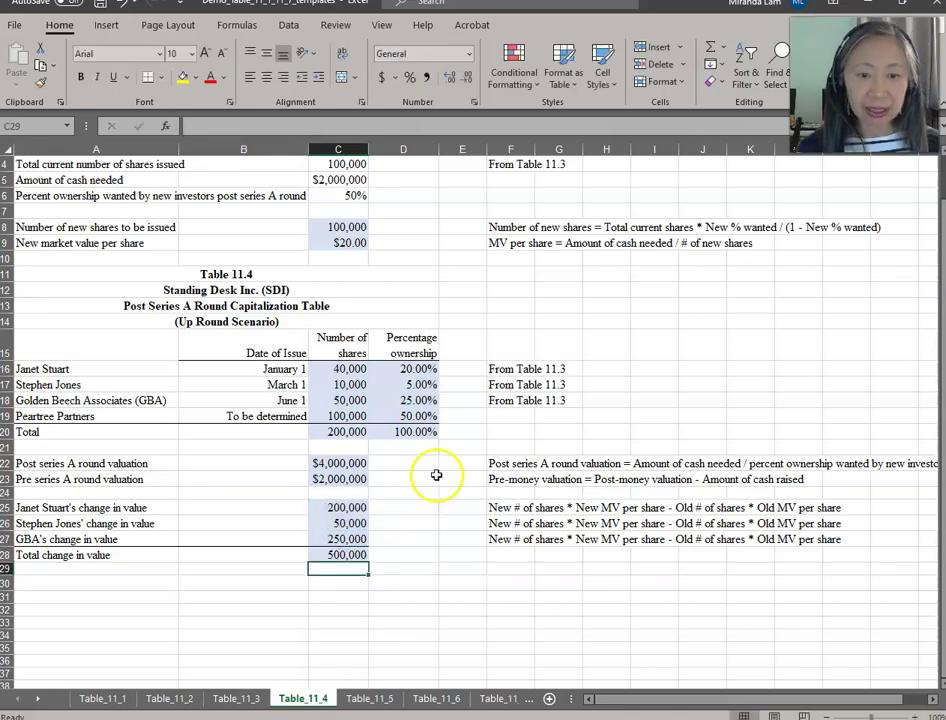
- Compare the total change in value on Table_11_4 with the post-money valuation on Table_11_3 and the pre series A round valuation
click(353, 555)
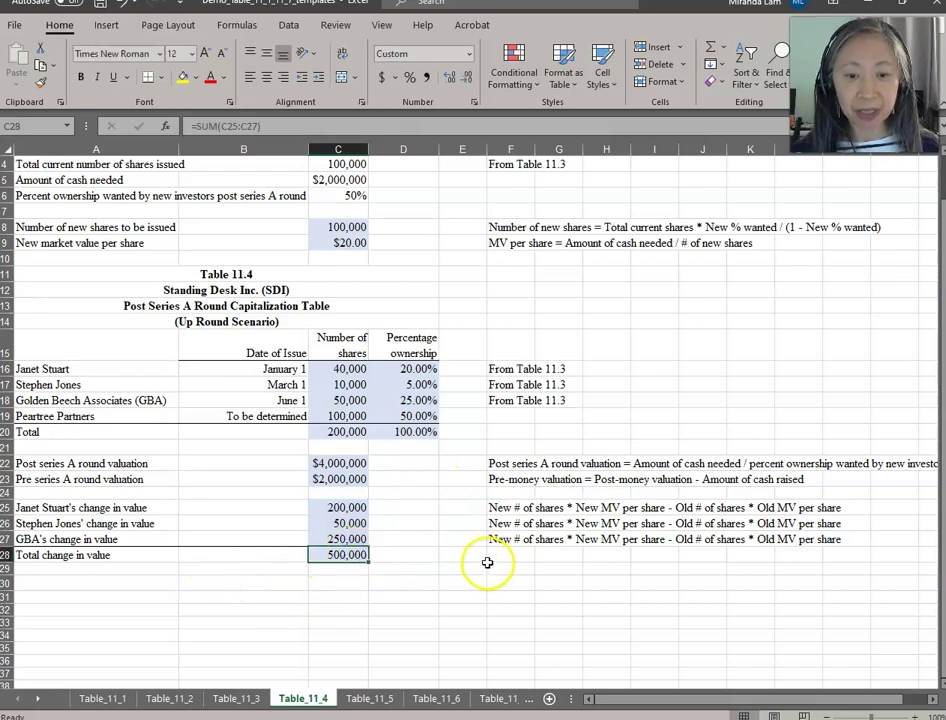
click(237, 699)
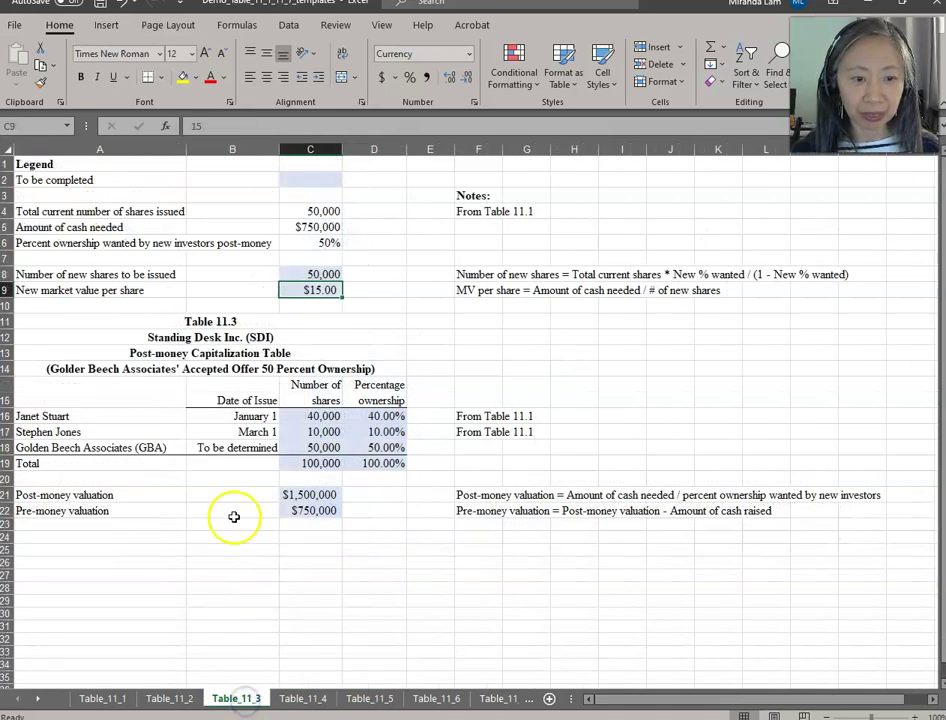
click(315, 492)
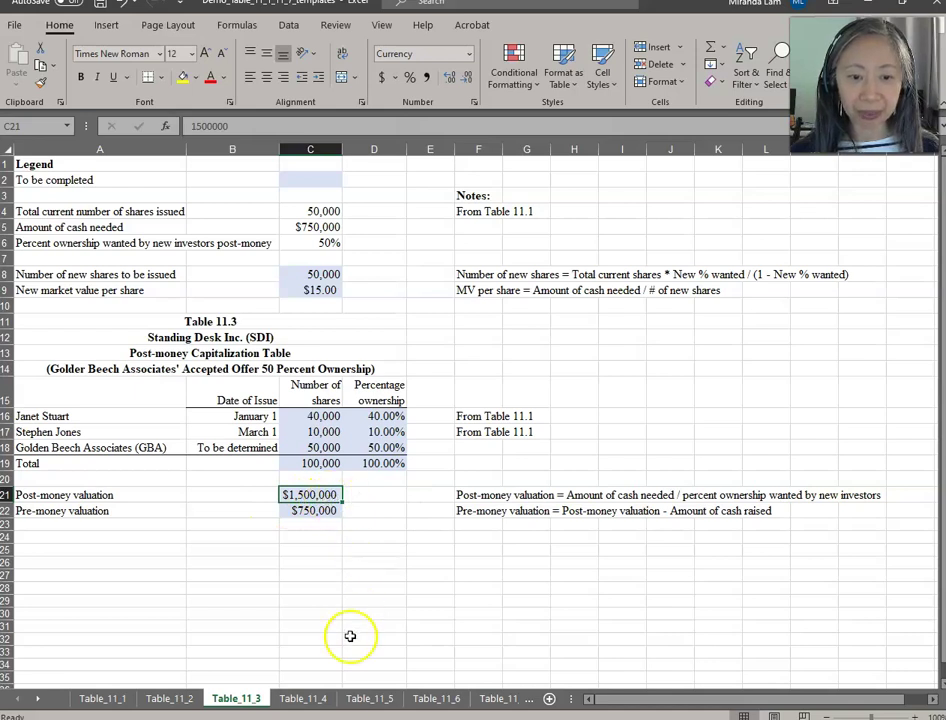
click(310, 698)
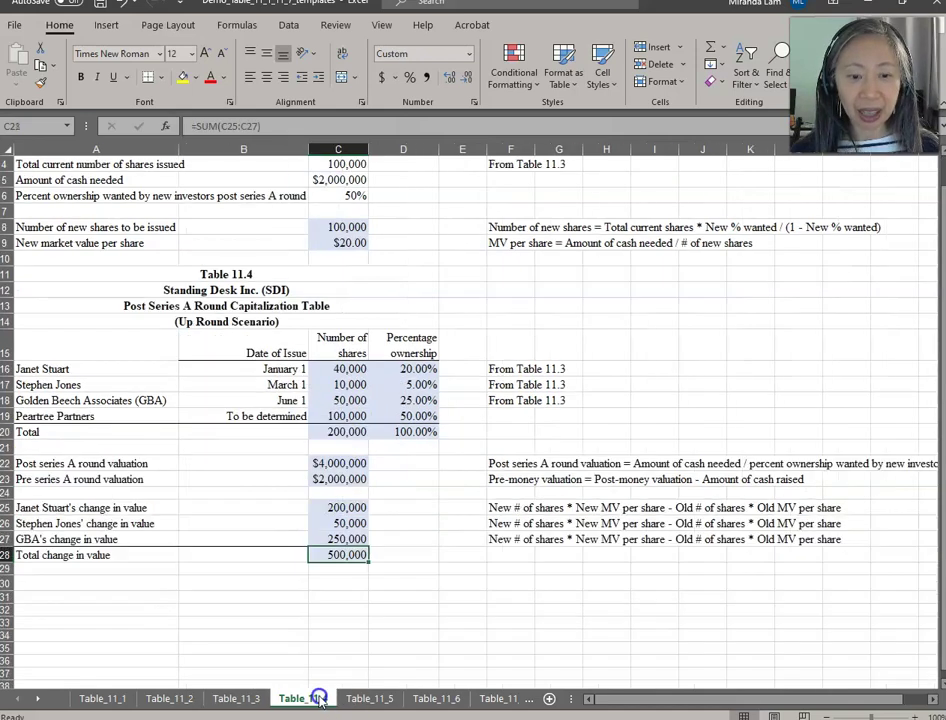
click(338, 481)
click(359, 490)
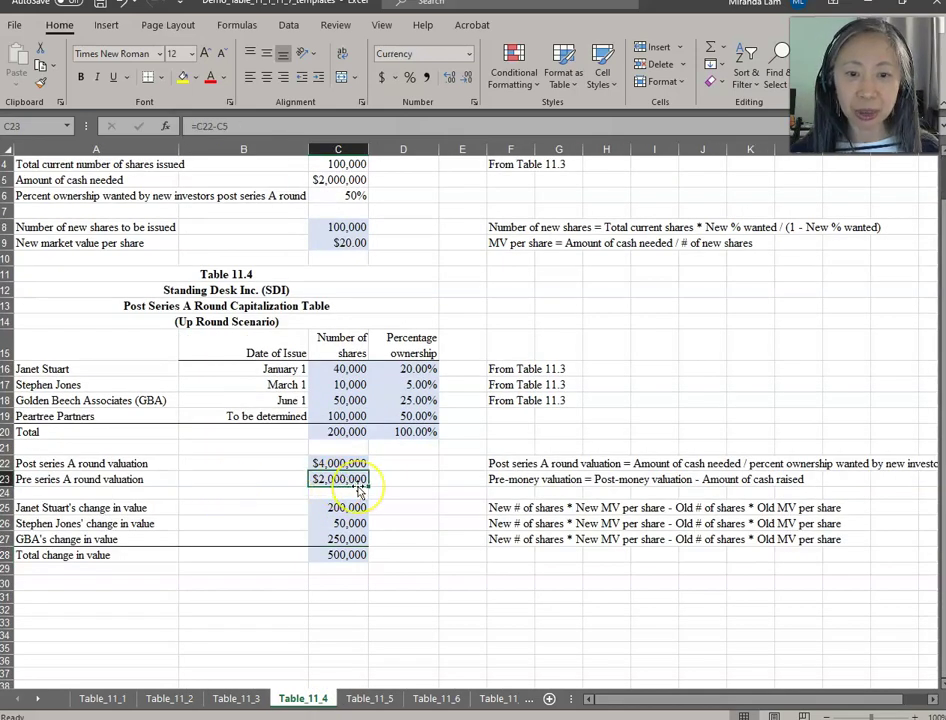
click(355, 481)
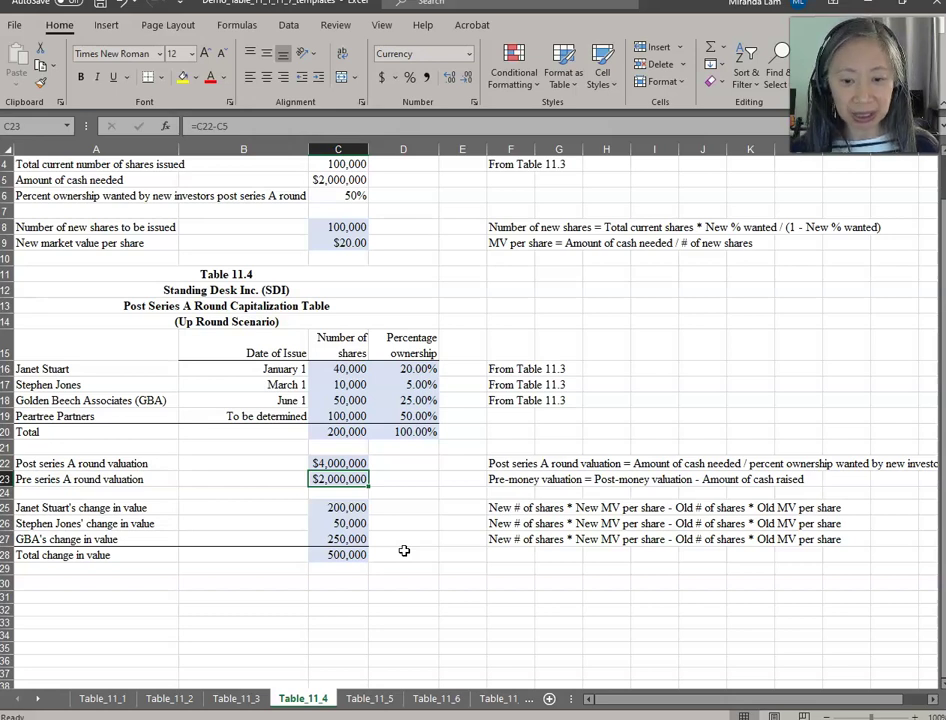
scroll(420, 565, up, 1)
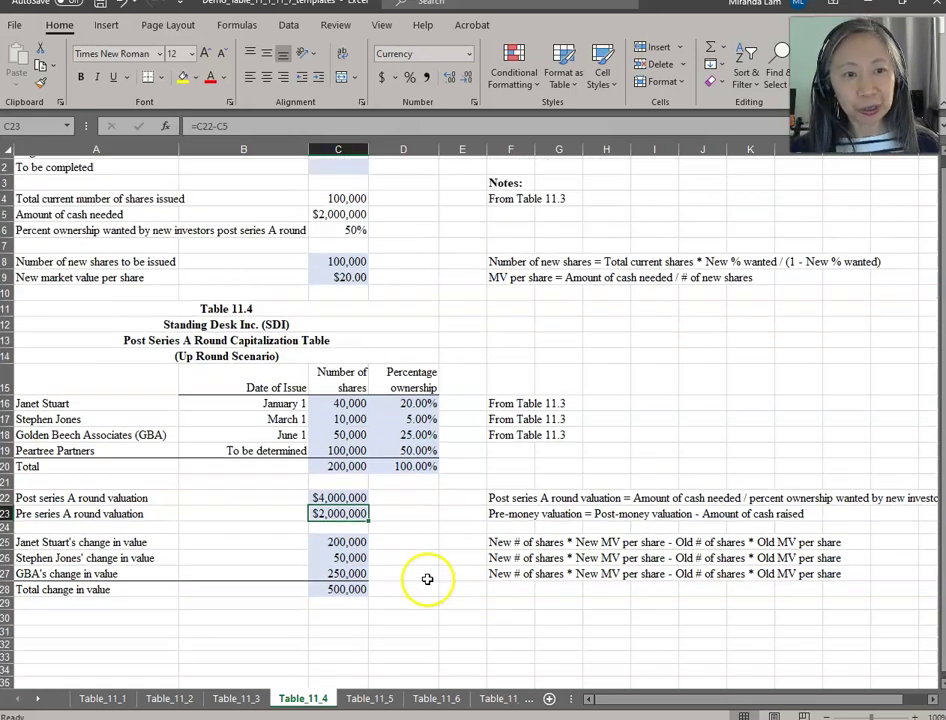